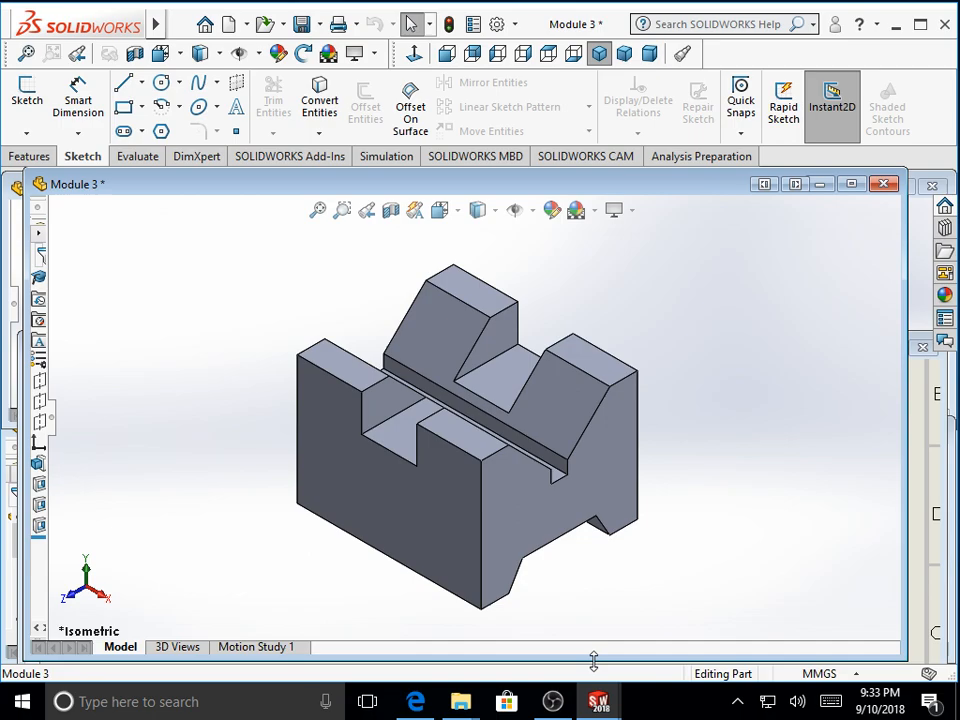
Step: Shrink the Module 3 part window to examine the dimensioned drawing, and minimise both windows to view the four modelling stages
mouse_move(594, 660)
left_mouse_down()
mouse_move(589, 561)
mouse_move(561, 396)
mouse_move(551, 396)
left_mouse_up()
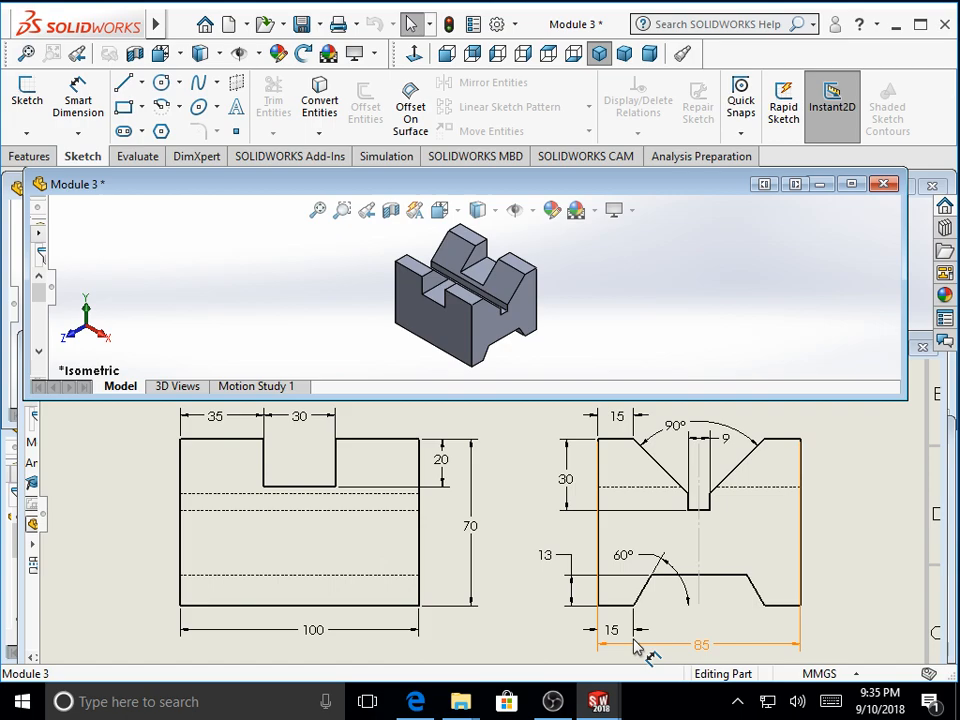
left_click(818, 188)
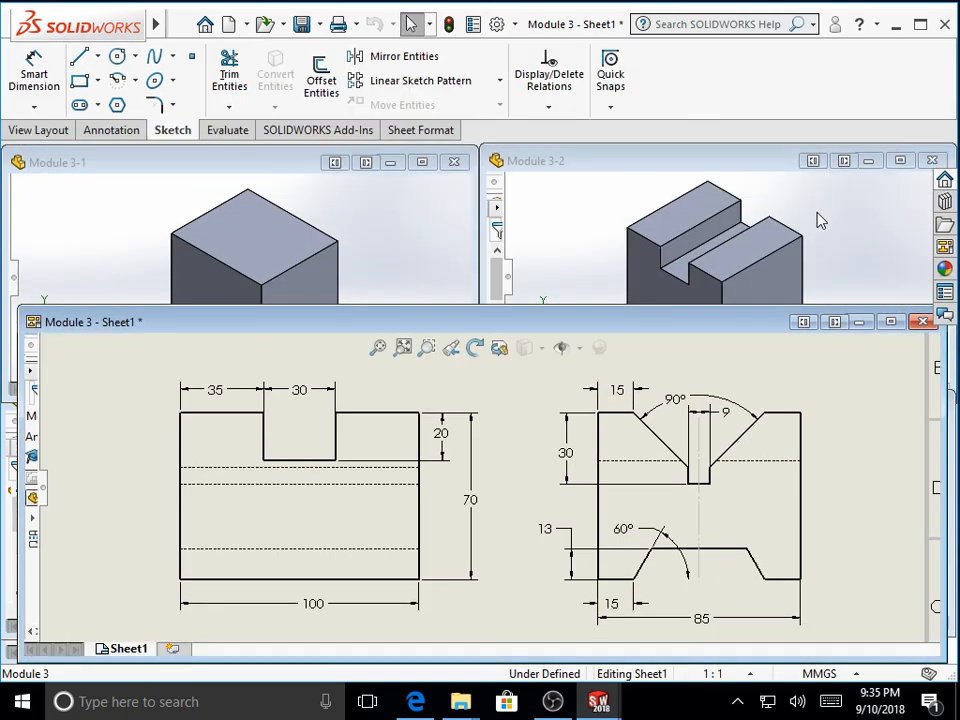
left_click(861, 323)
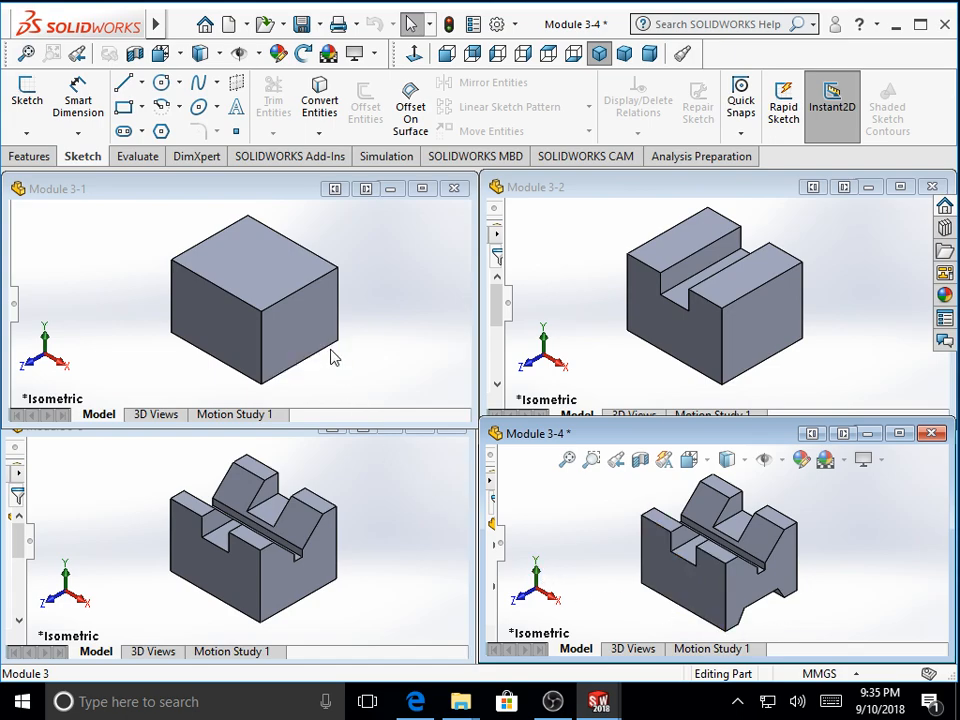
Step: Create a new part document in a maximised window and check that its unit system is MMGS
left_click(229, 27)
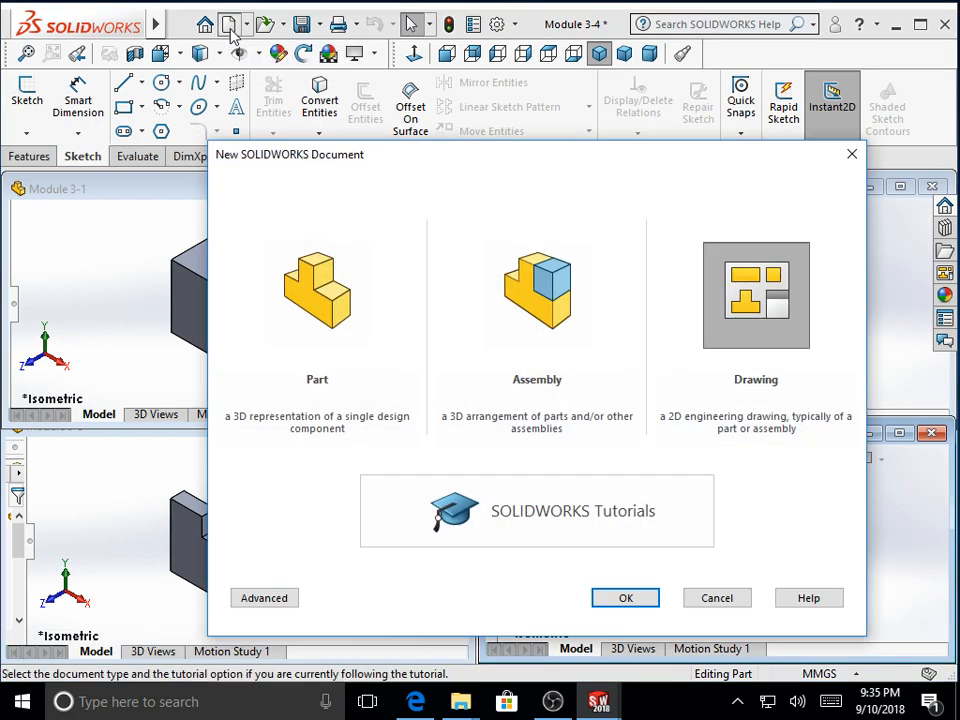
left_click(325, 305)
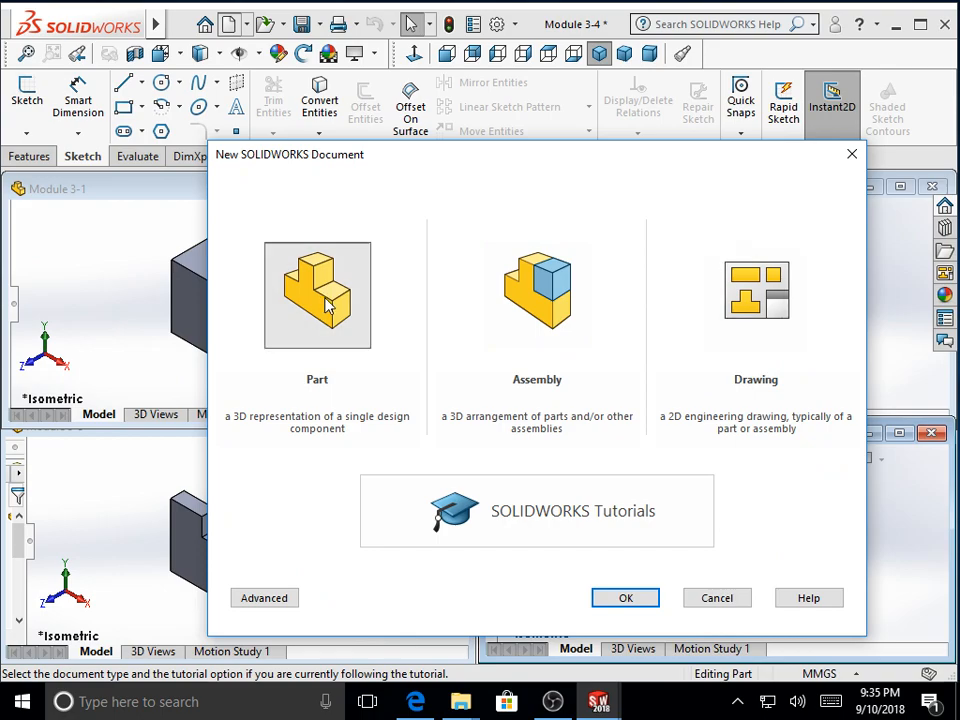
left_click(629, 601)
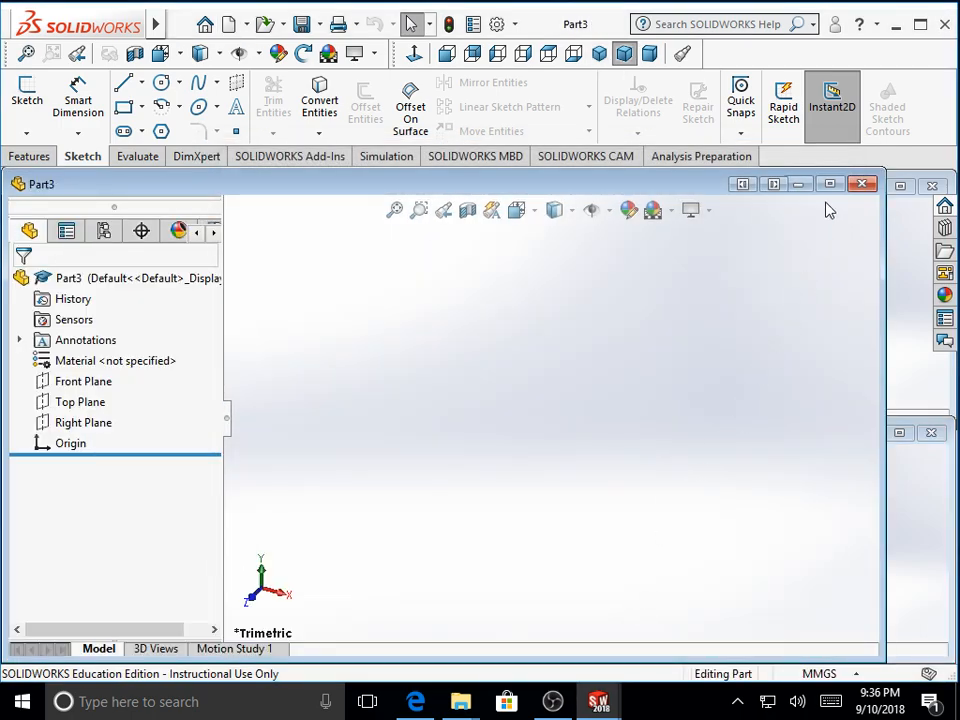
left_click(830, 185)
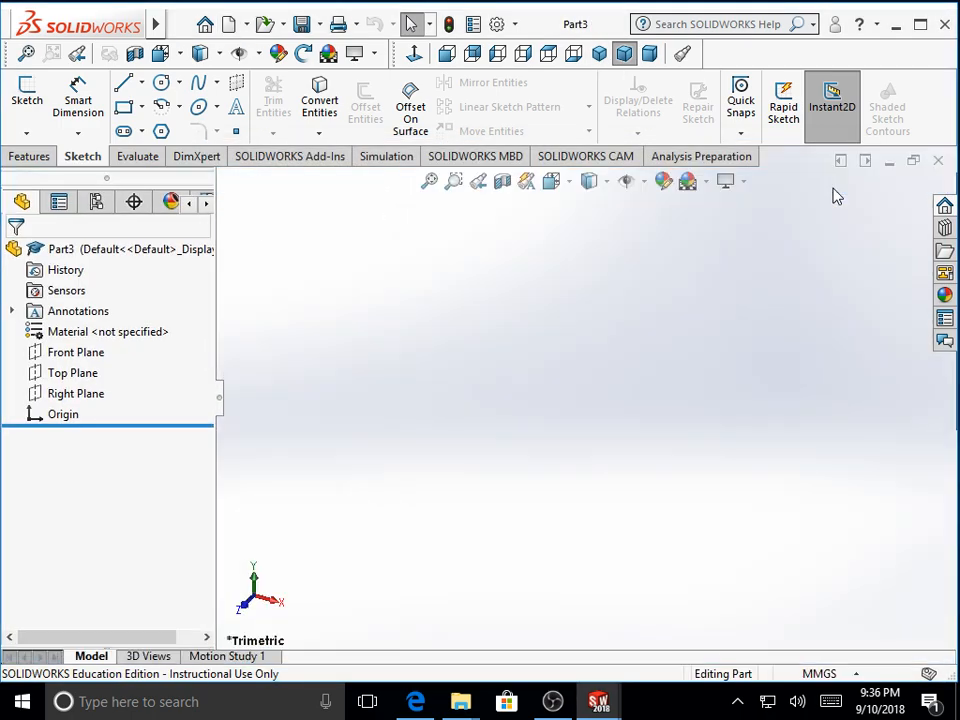
left_click(849, 677)
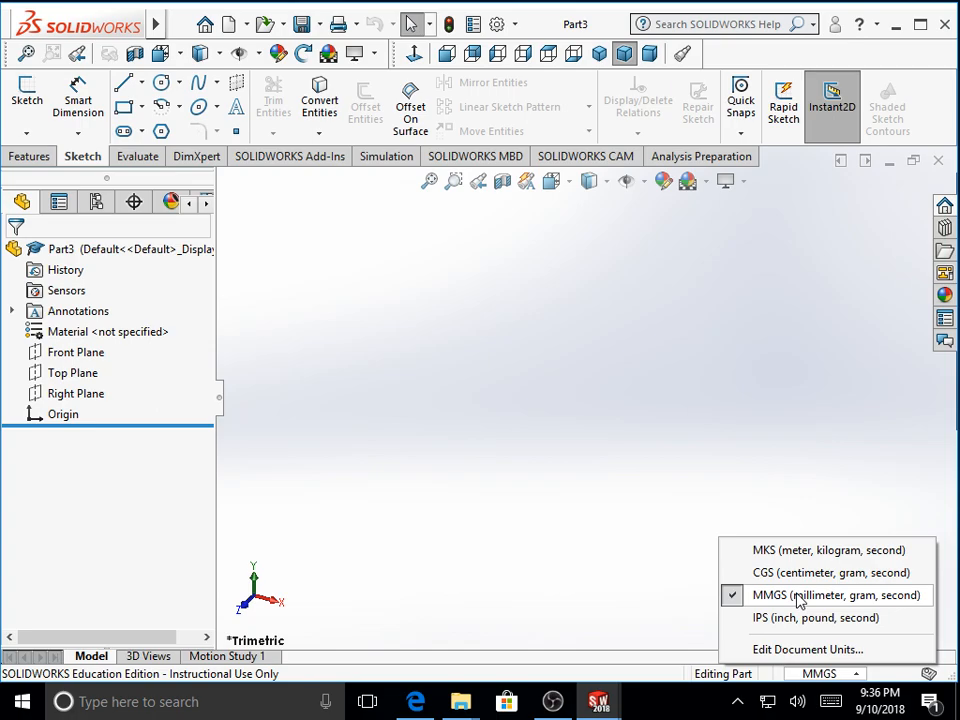
left_click(616, 486)
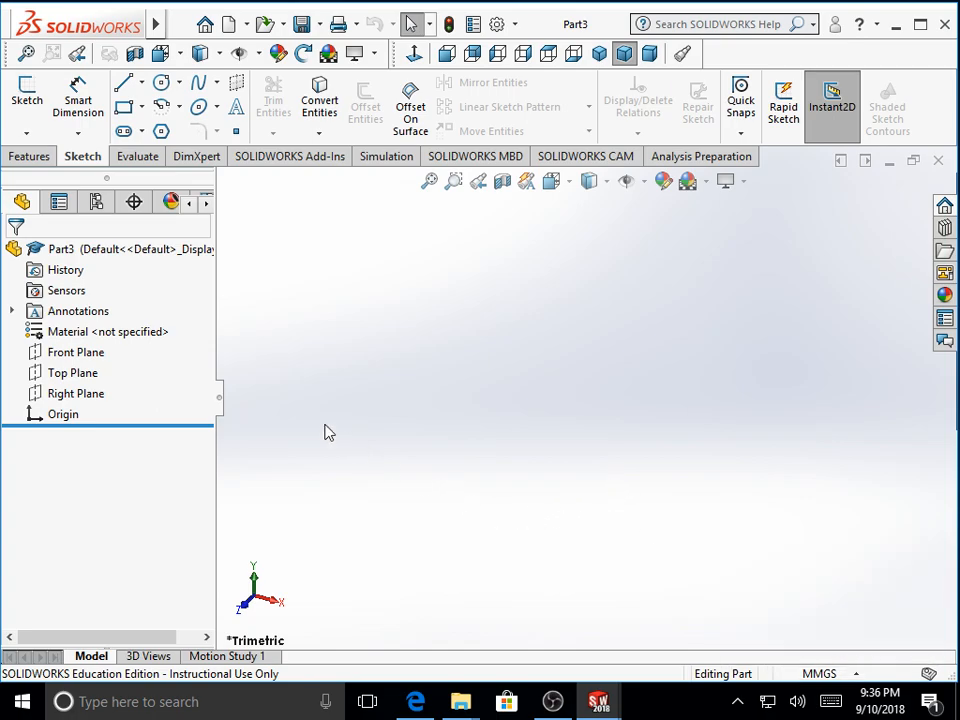
Step: Sketch a corner rectangle of about 103 by 66 mm on the Front Plane, starting from the origin
left_click(97, 356)
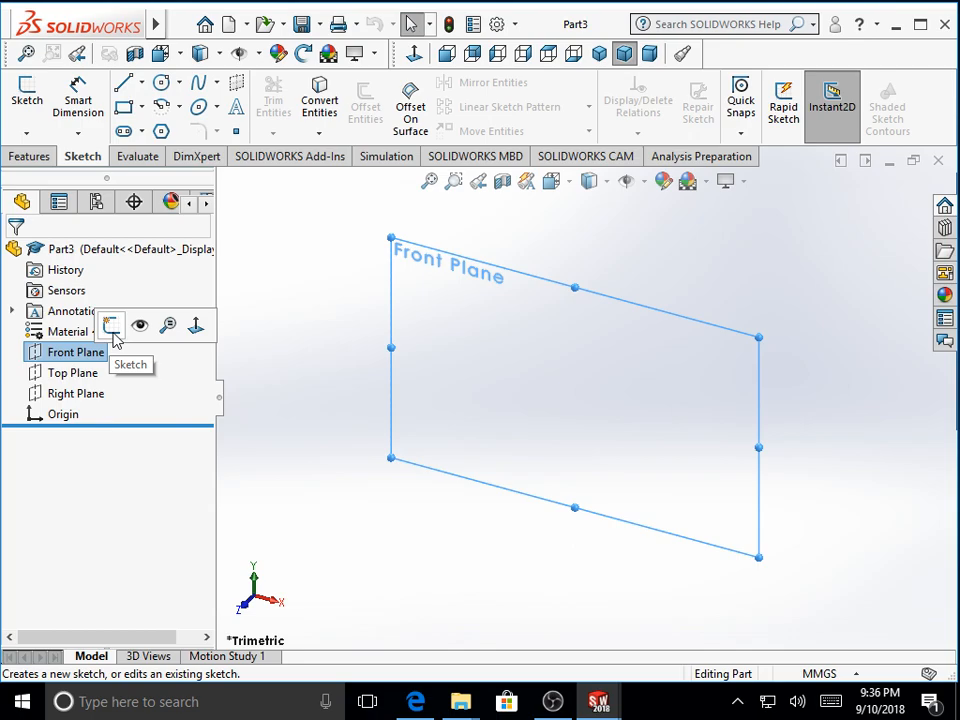
left_click(113, 336)
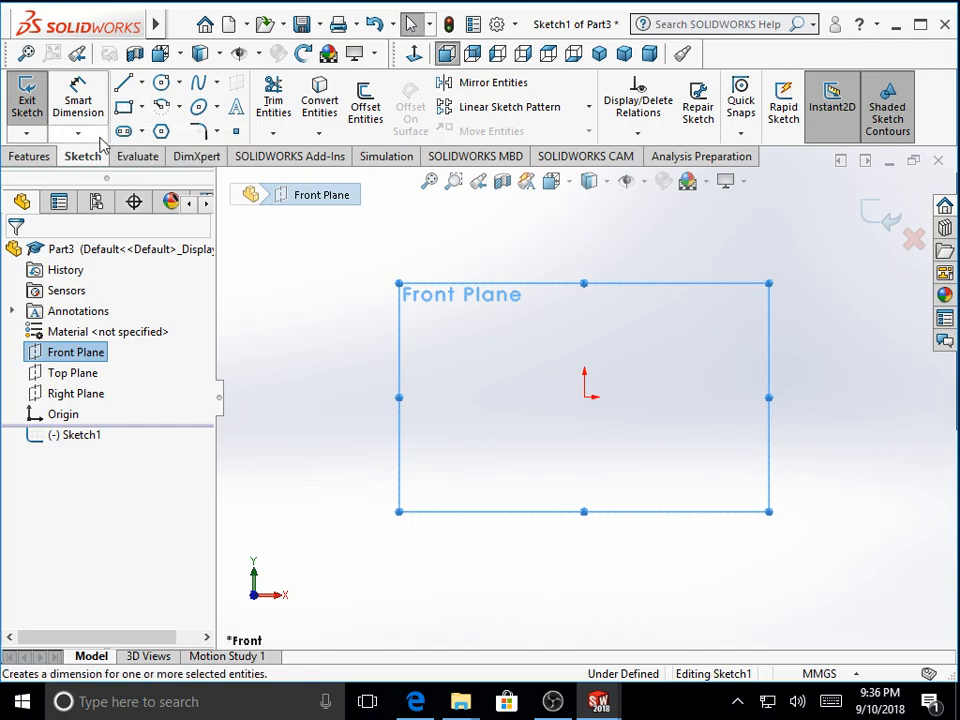
left_click(123, 107)
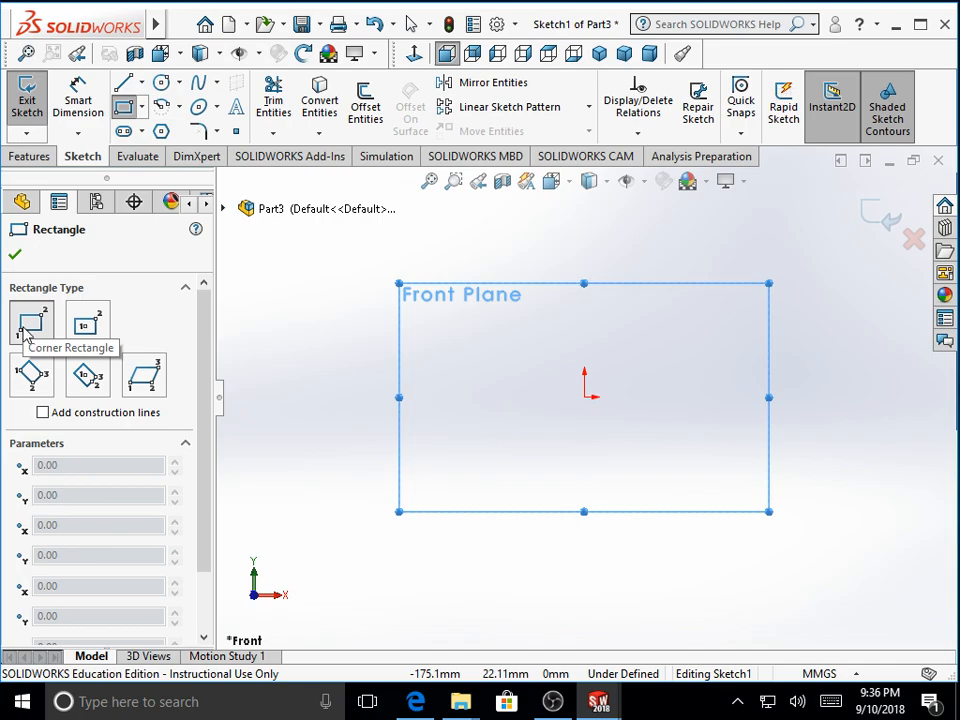
left_click(584, 396)
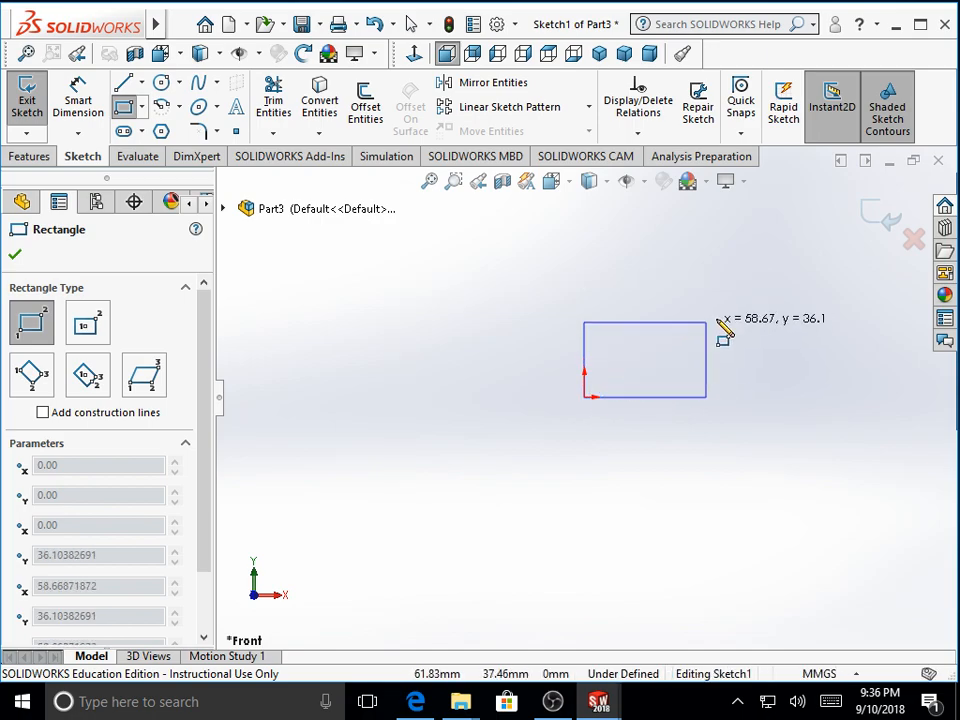
left_click(799, 256)
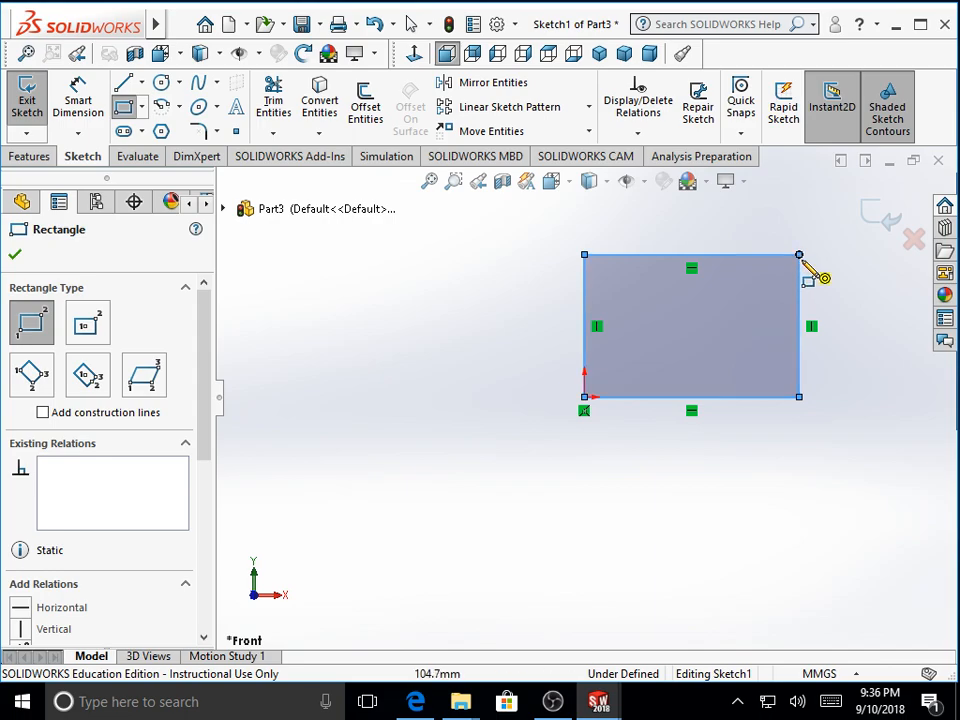
Step: Dimension the rectangle to 100 mm wide and 70 mm high
left_click(80, 106)
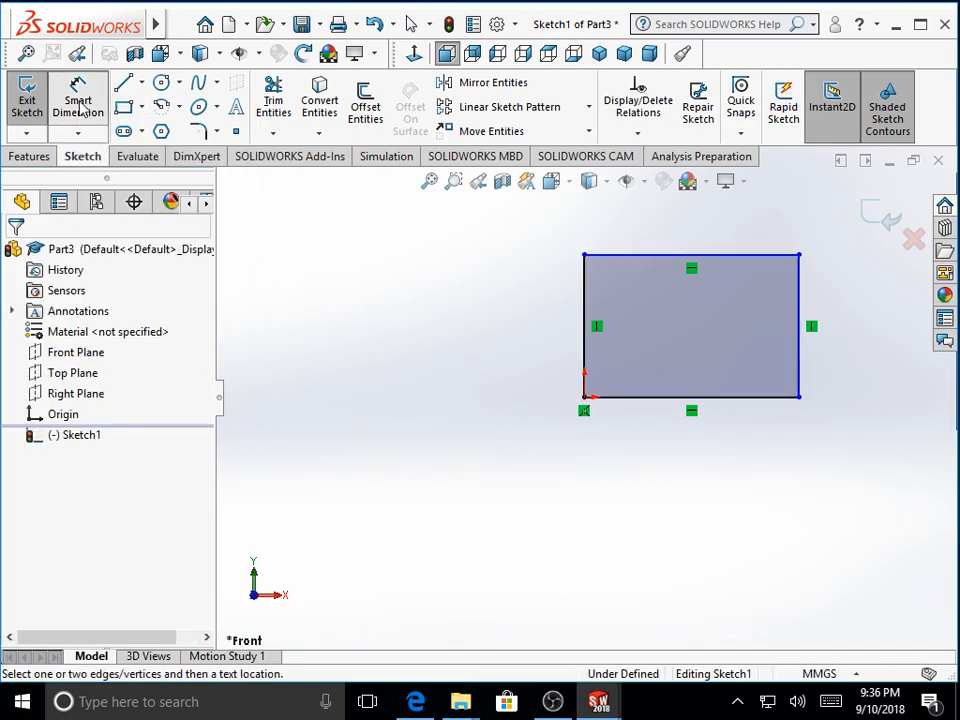
left_click(725, 407)
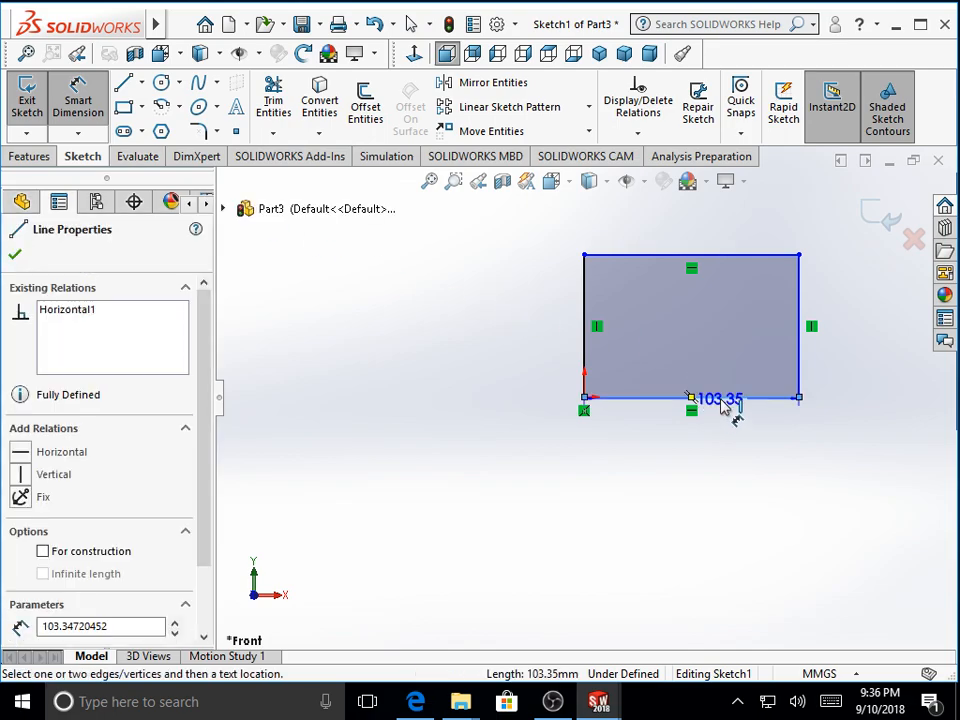
left_click(703, 455)
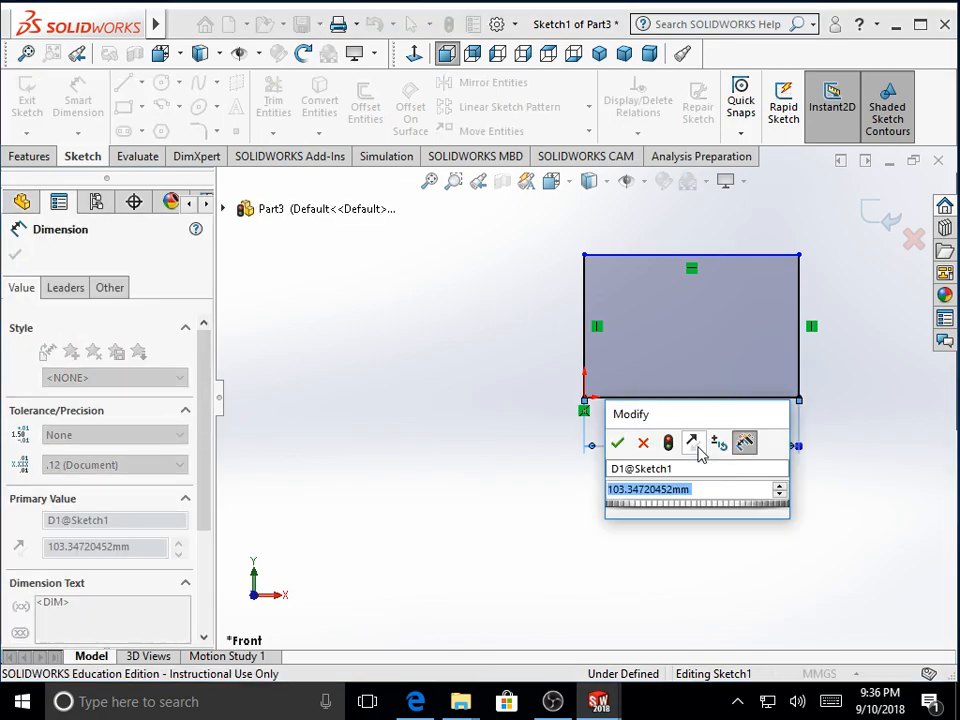
type("100")
key("Return")
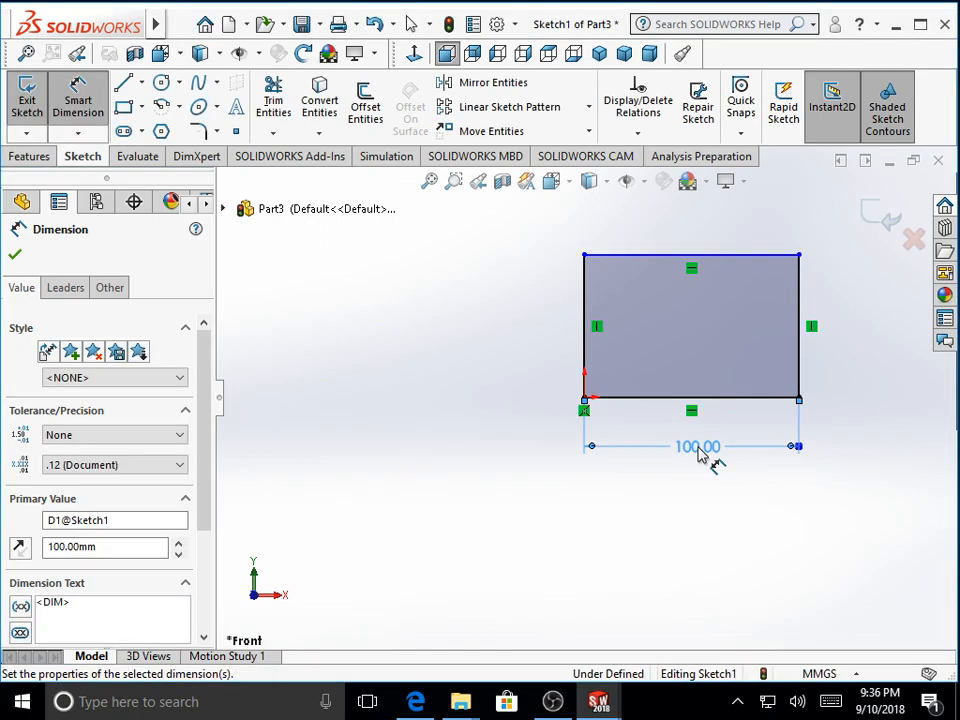
left_click(798, 355)
left_click(855, 338)
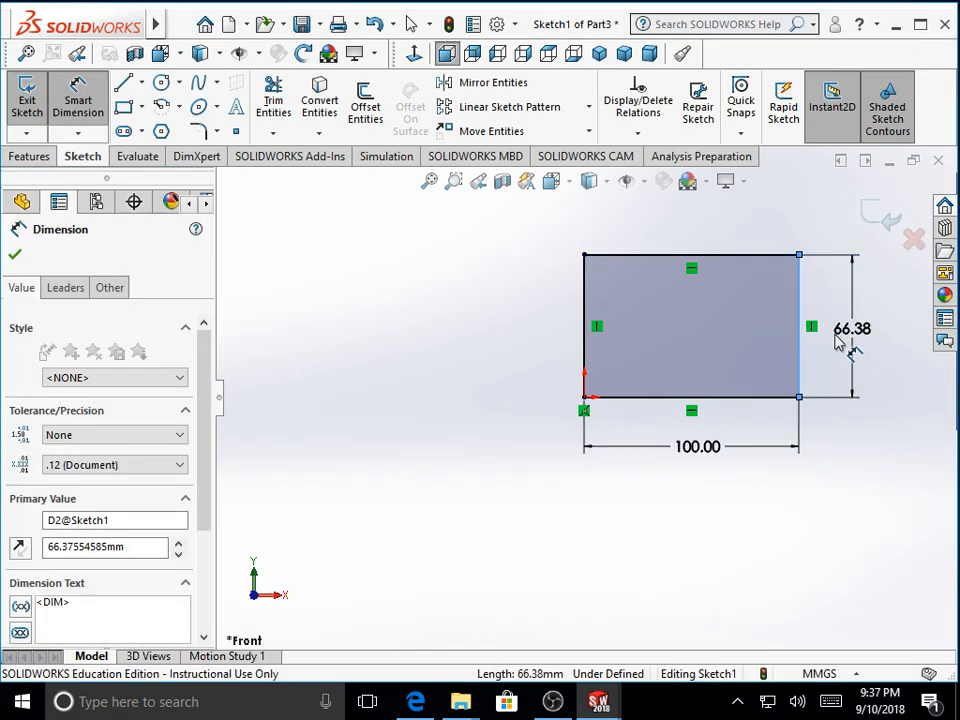
type("70")
key("Return")
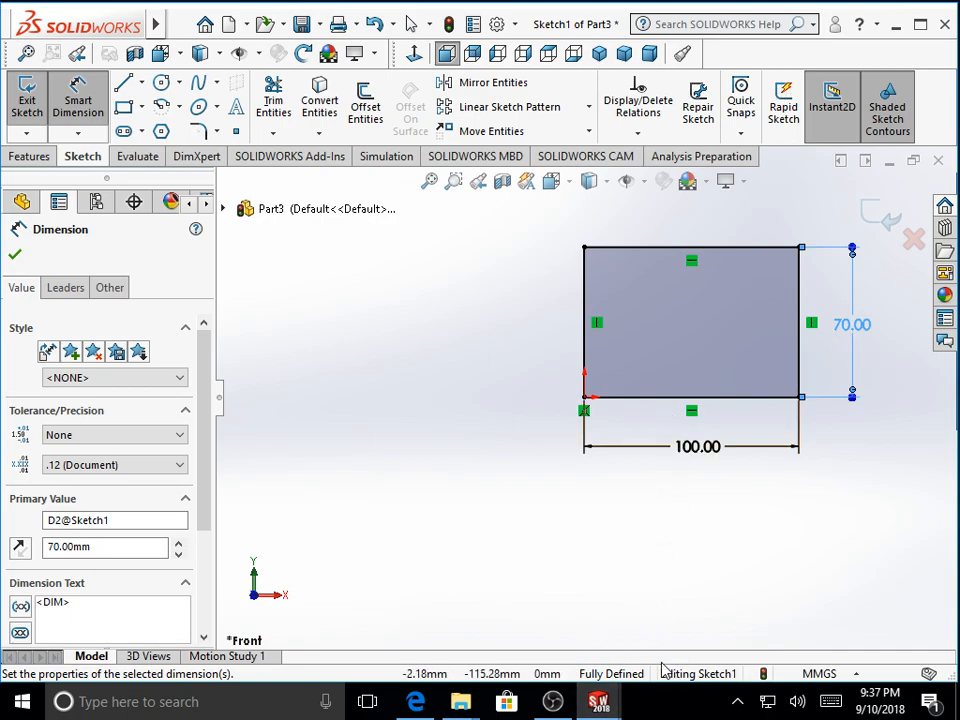
scroll(791, 279, "down", 2)
scroll(751, 292, "up", 1)
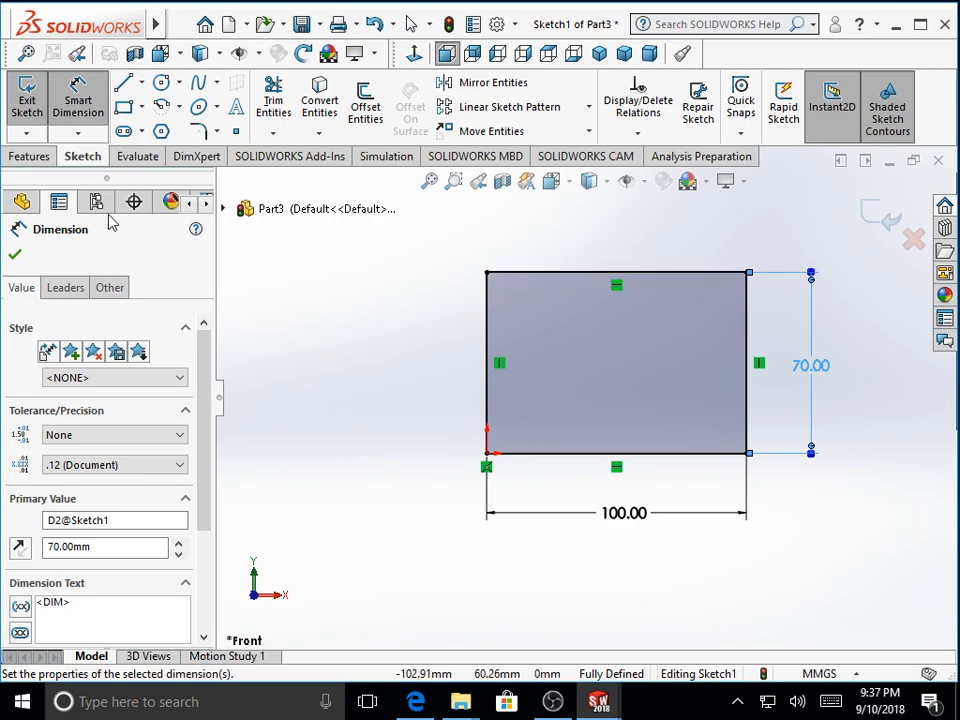
Step: Extrude the rectangle into a solid block with a blind depth of 85 mm
left_click(41, 158)
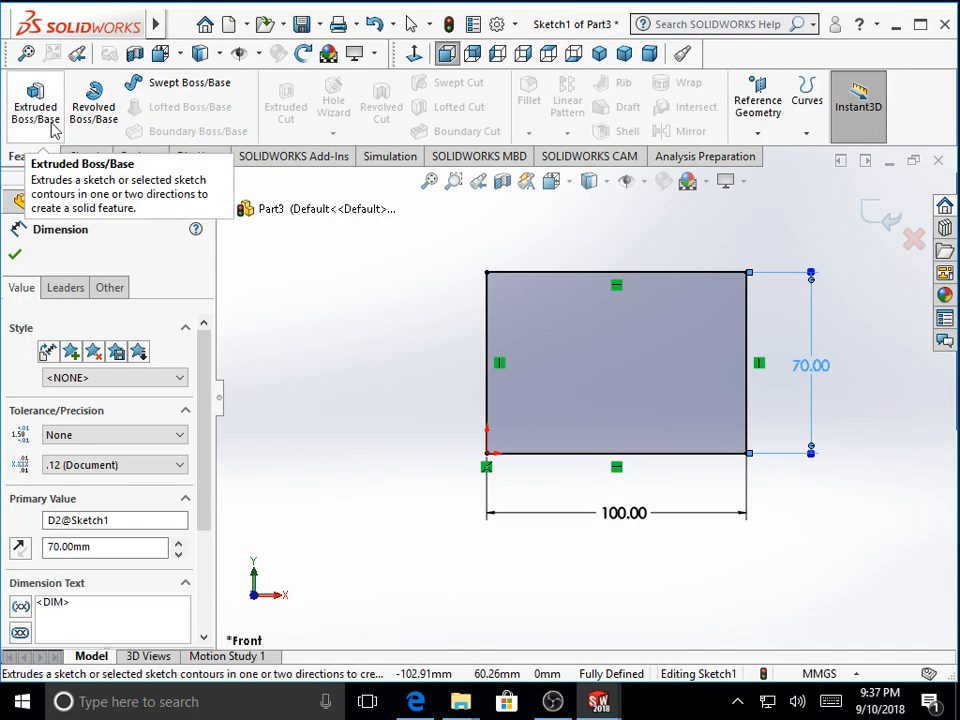
left_click(52, 126)
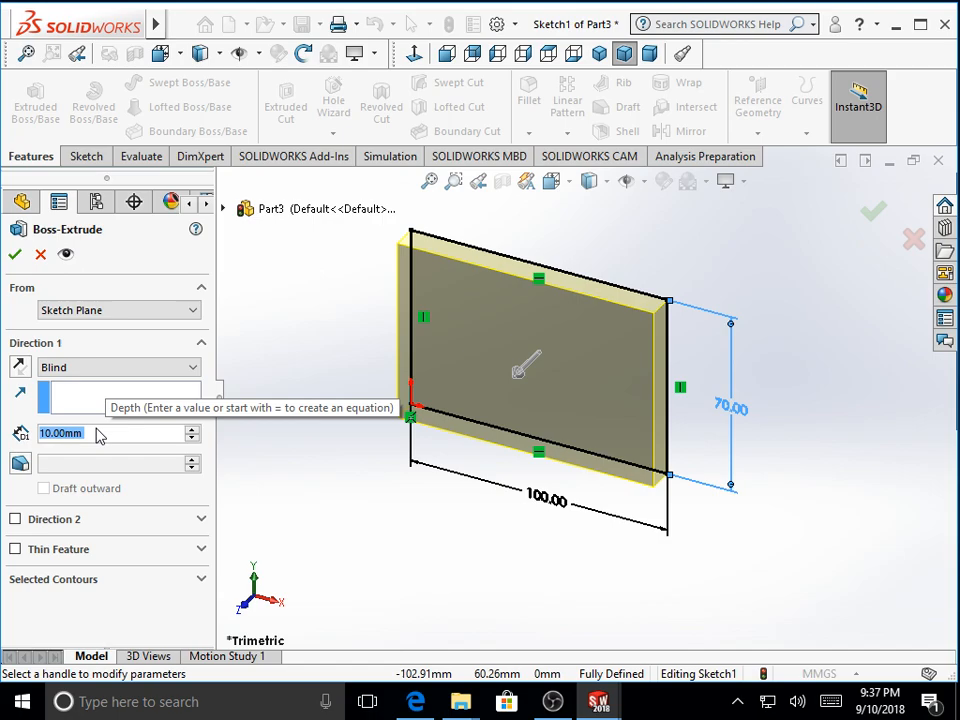
type("85")
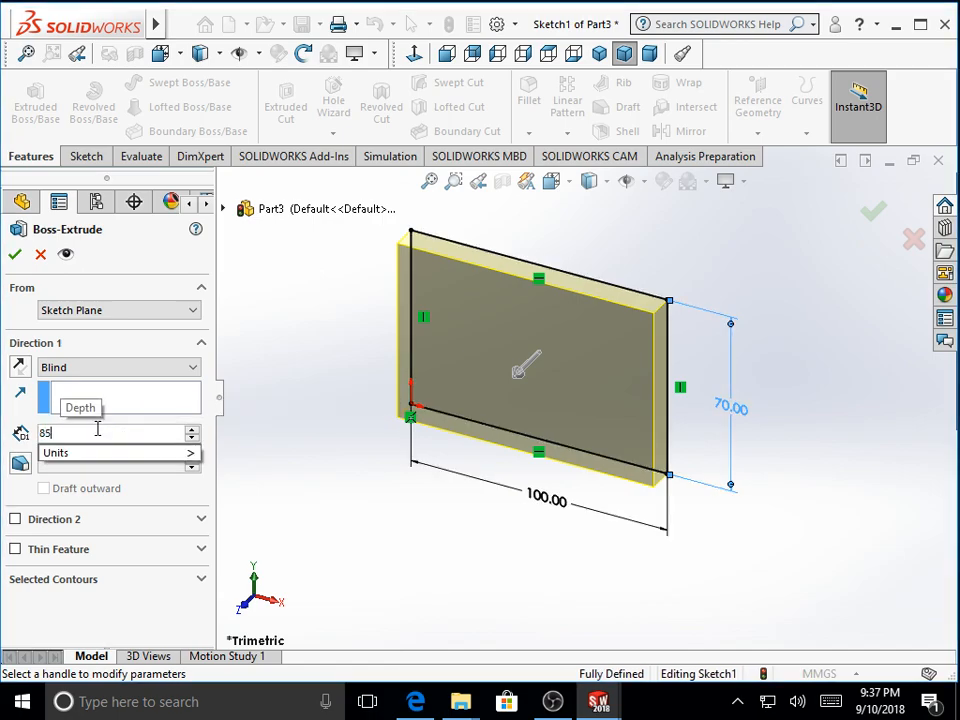
key("Return")
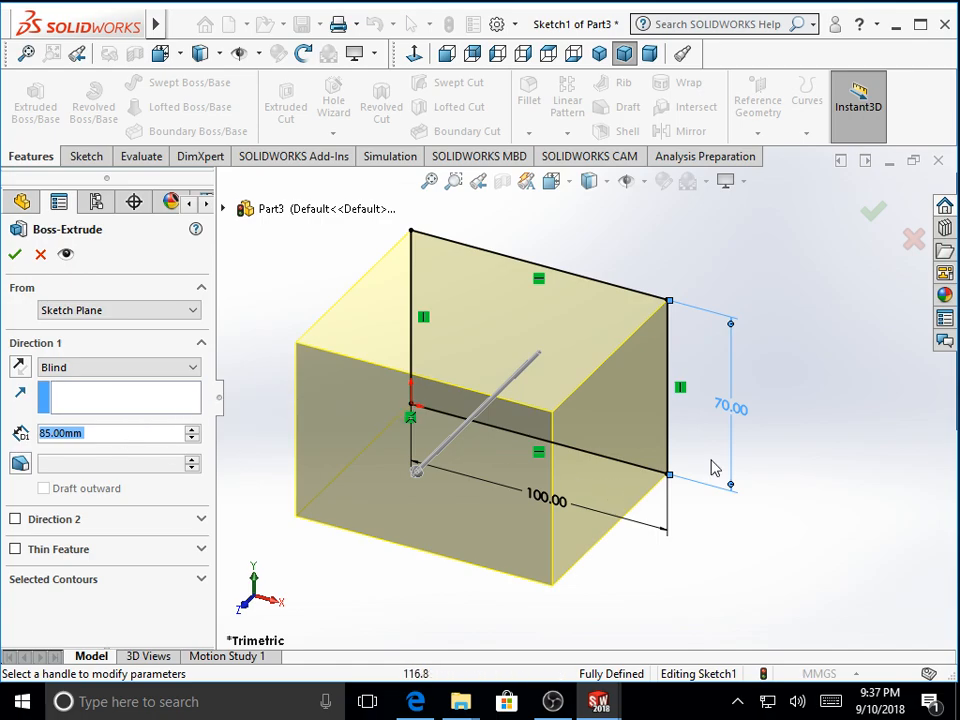
left_click(14, 255)
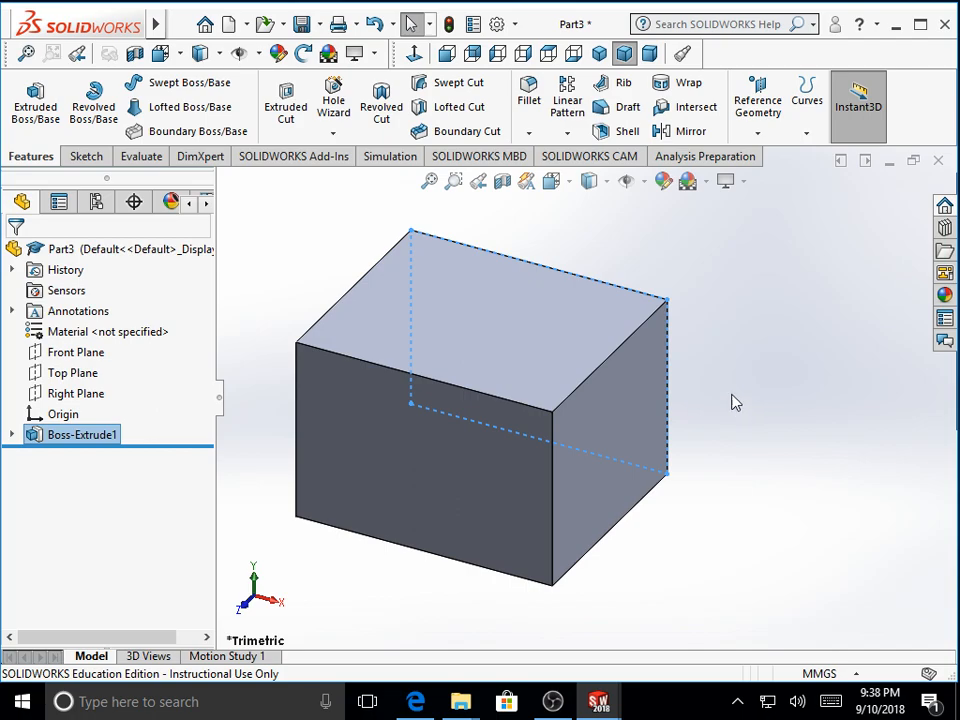
left_click(733, 389)
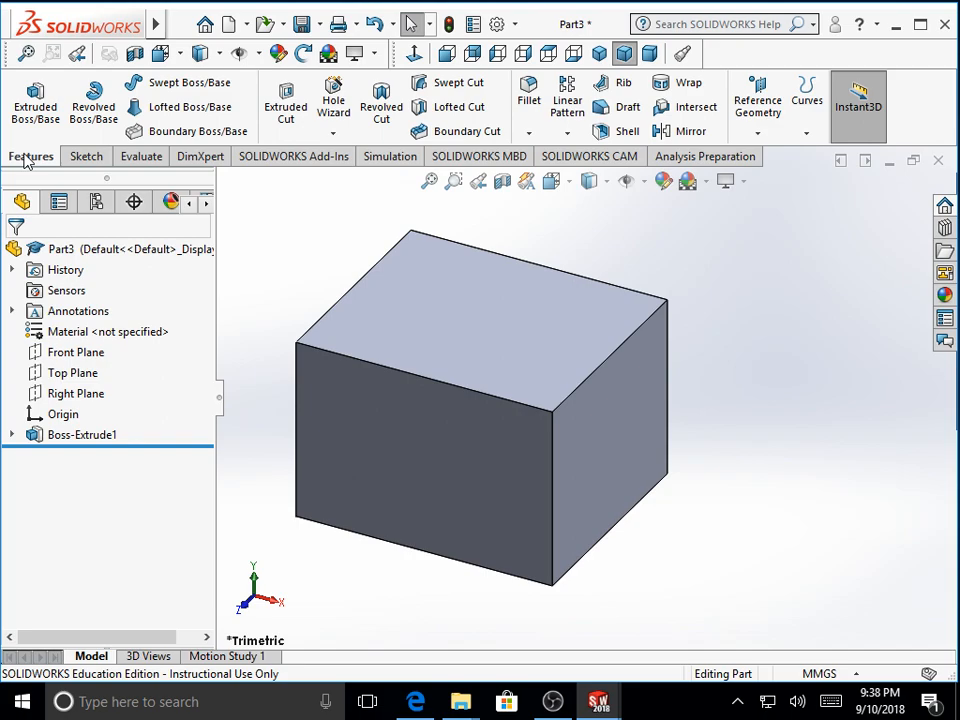
Step: Start an extruded cut on the block's front face and sketch a corner rectangle downward from its top edge, starting about 35 mm from the origin side
left_click(308, 120)
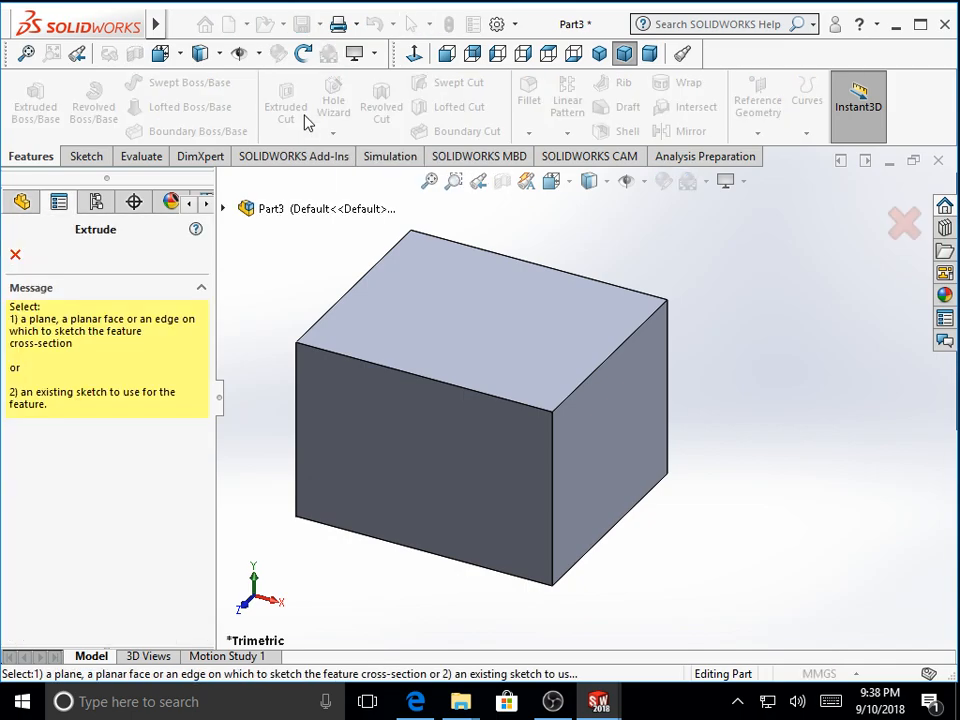
left_click(380, 436)
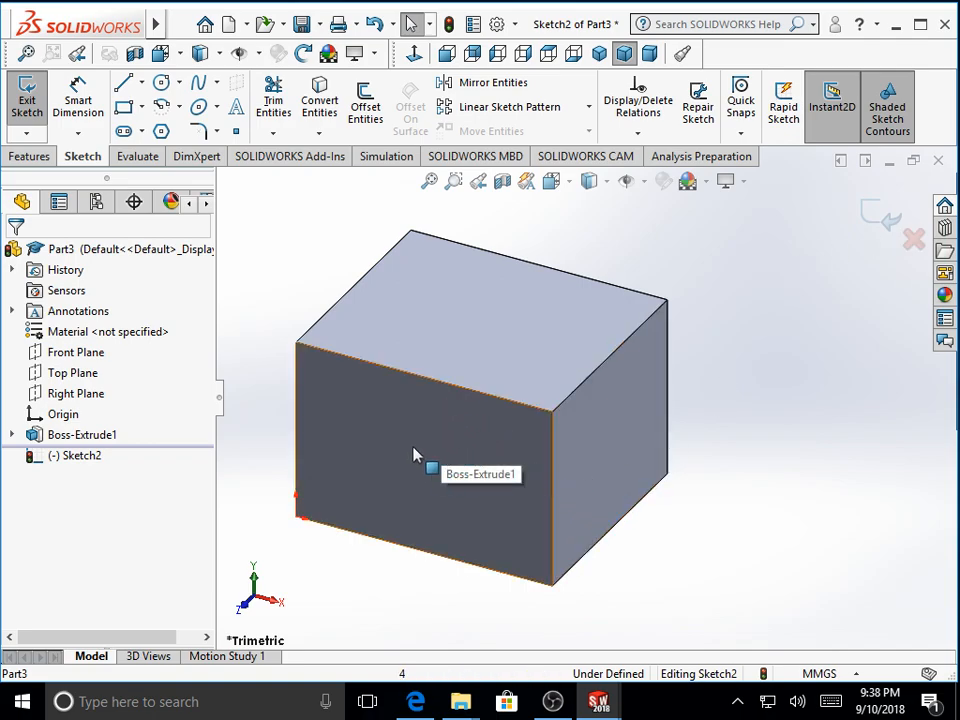
left_click(567, 189)
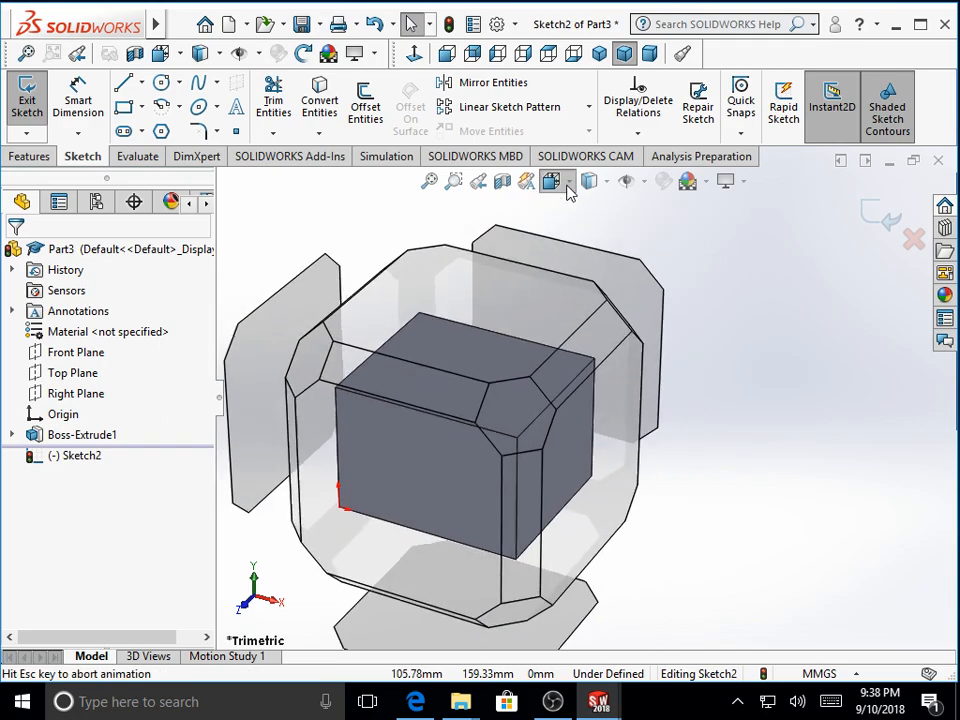
left_click(657, 289)
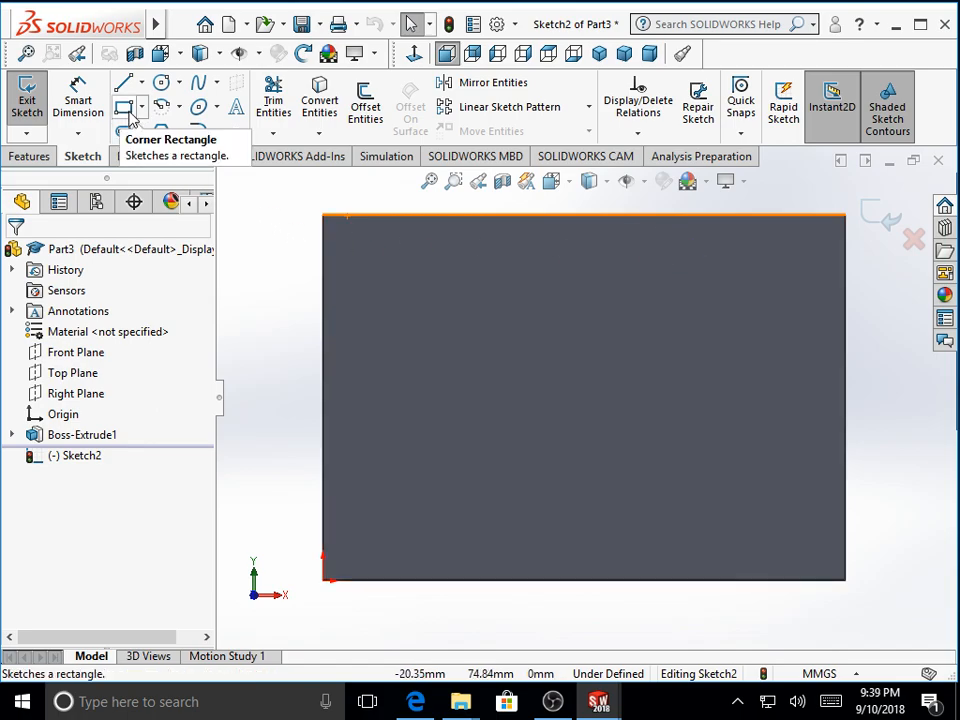
left_click(128, 112)
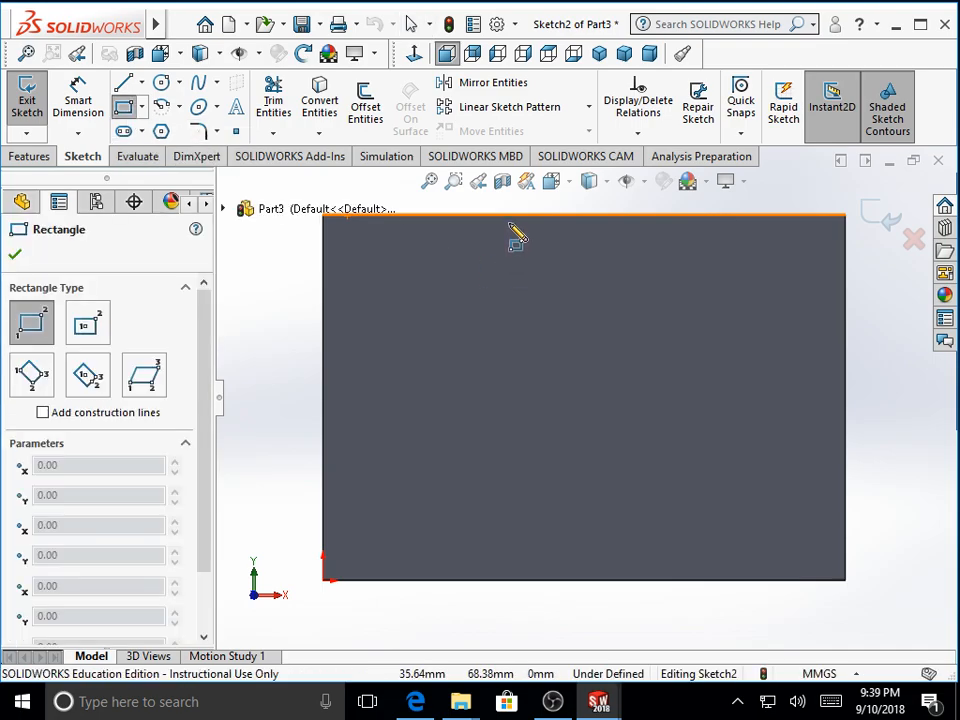
left_click(506, 218)
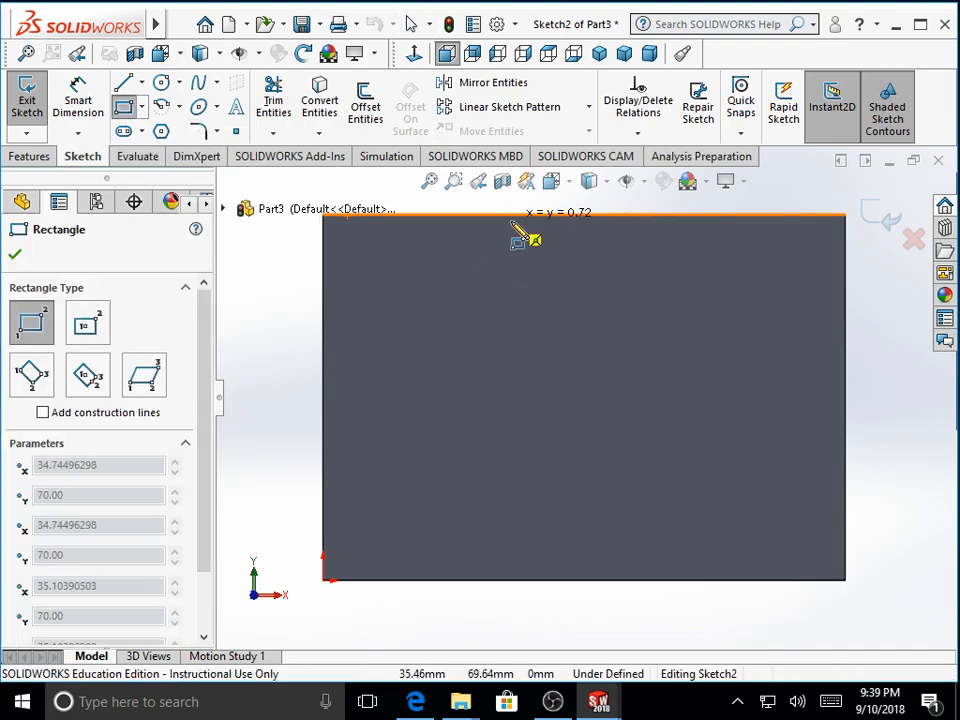
left_click(664, 332)
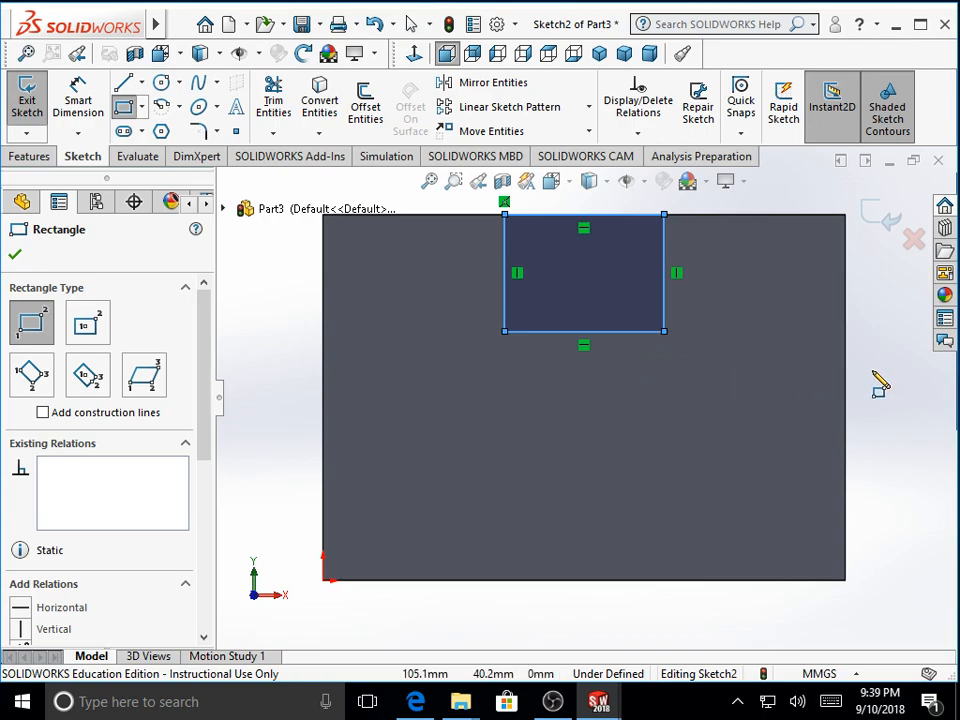
left_click(123, 110)
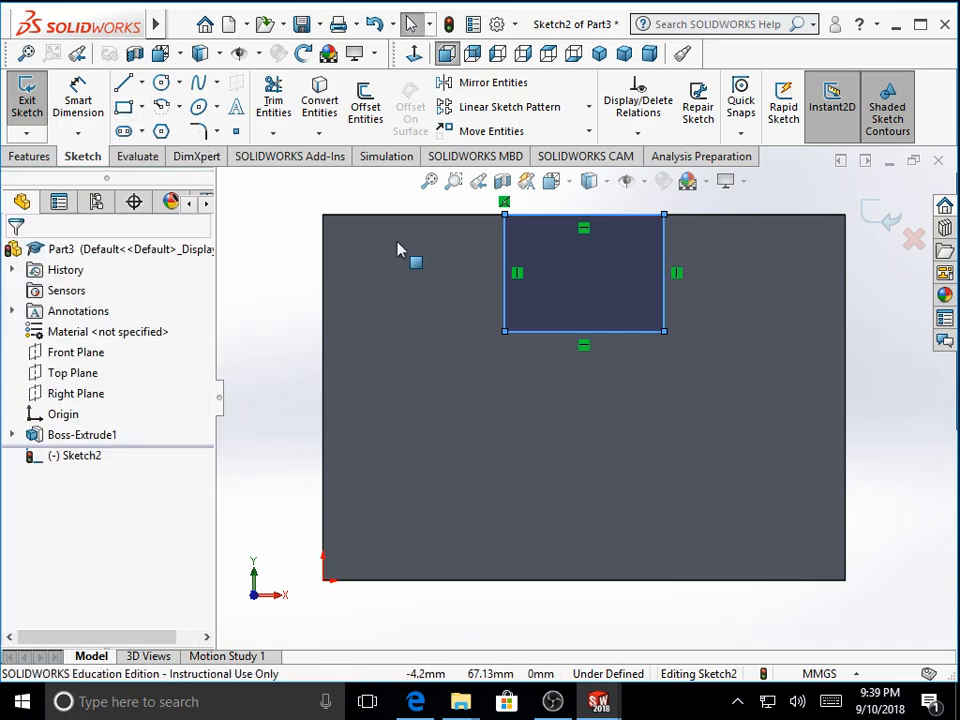
Step: Dimension the slot rectangle's near side to 35 mm from the block's vertical edge on the origin side
key("z")
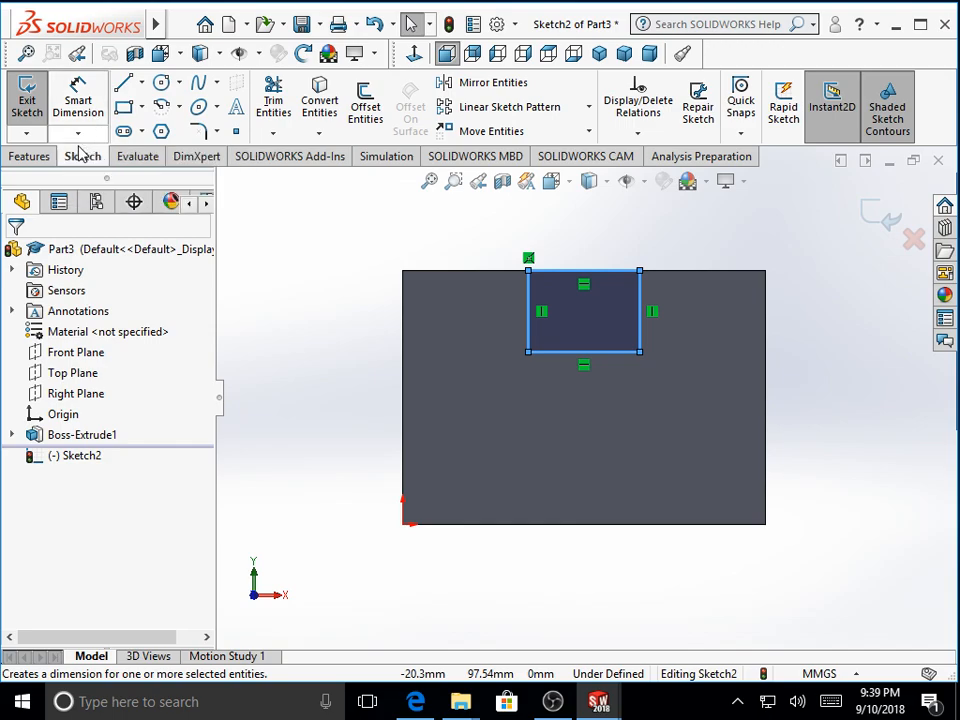
left_click(77, 98)
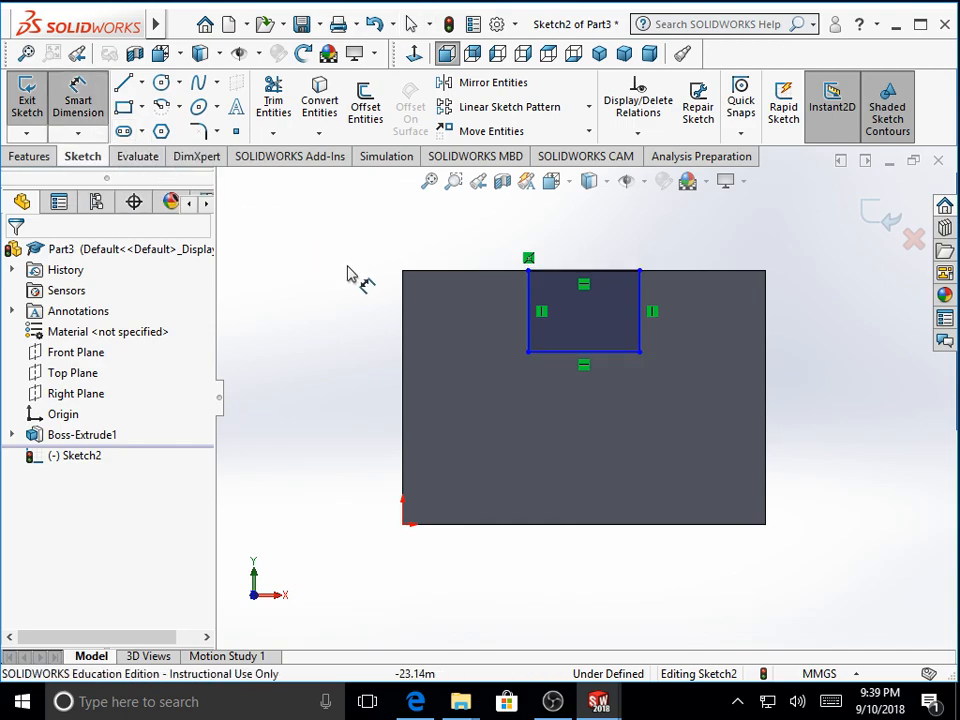
left_click(529, 296)
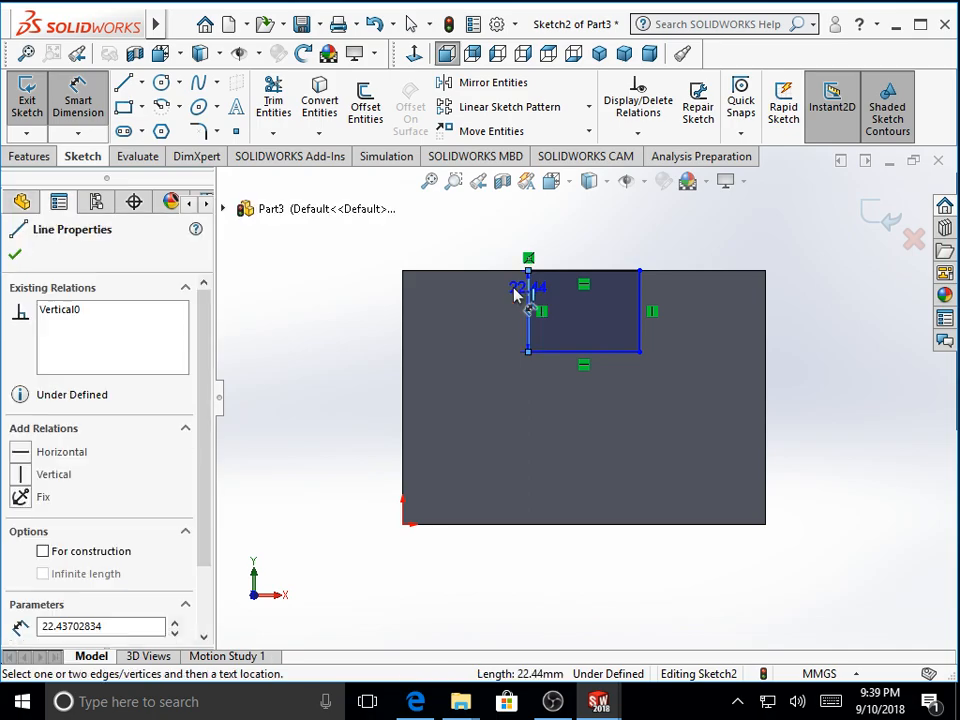
left_click(404, 300)
left_click(437, 243)
type("35")
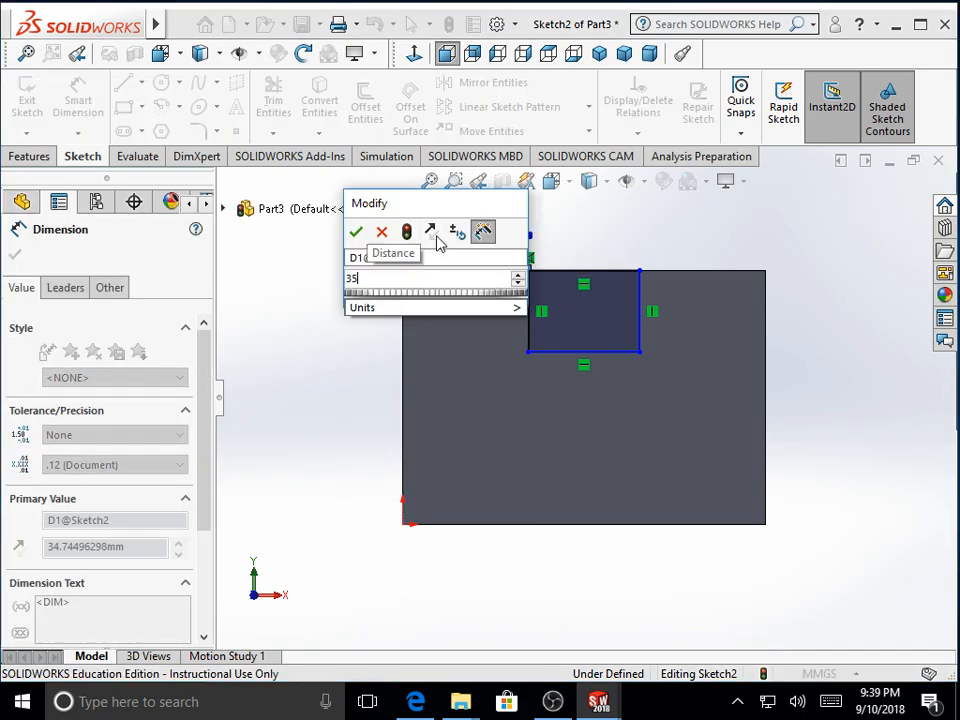
key("Return")
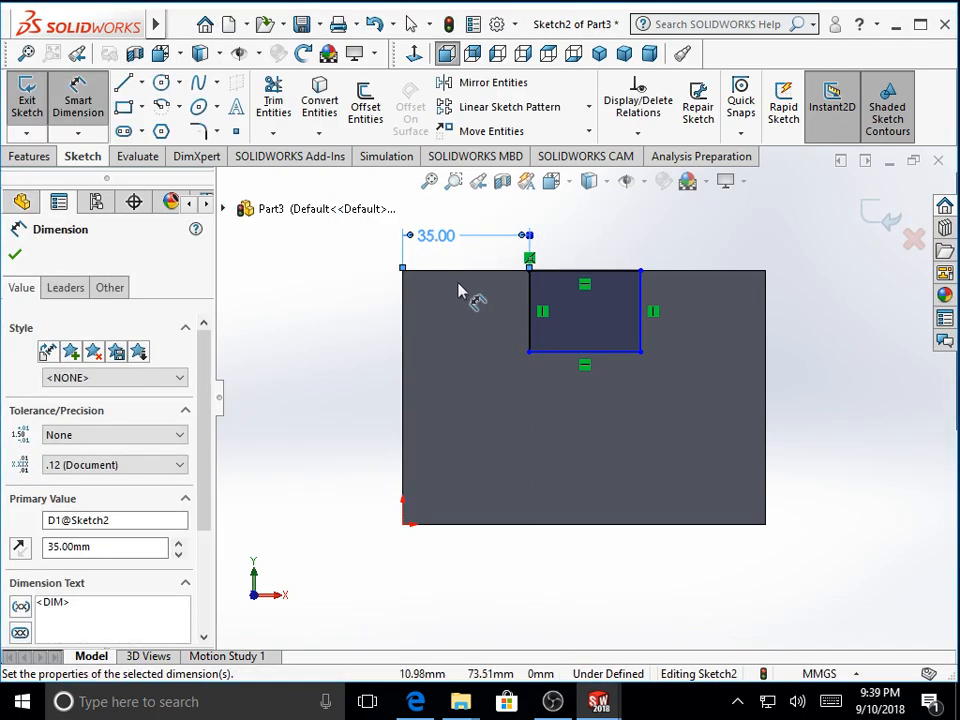
Step: Dimension the slot rectangle to 30 mm wide and 20 mm deep
left_click(613, 271)
left_click(612, 250)
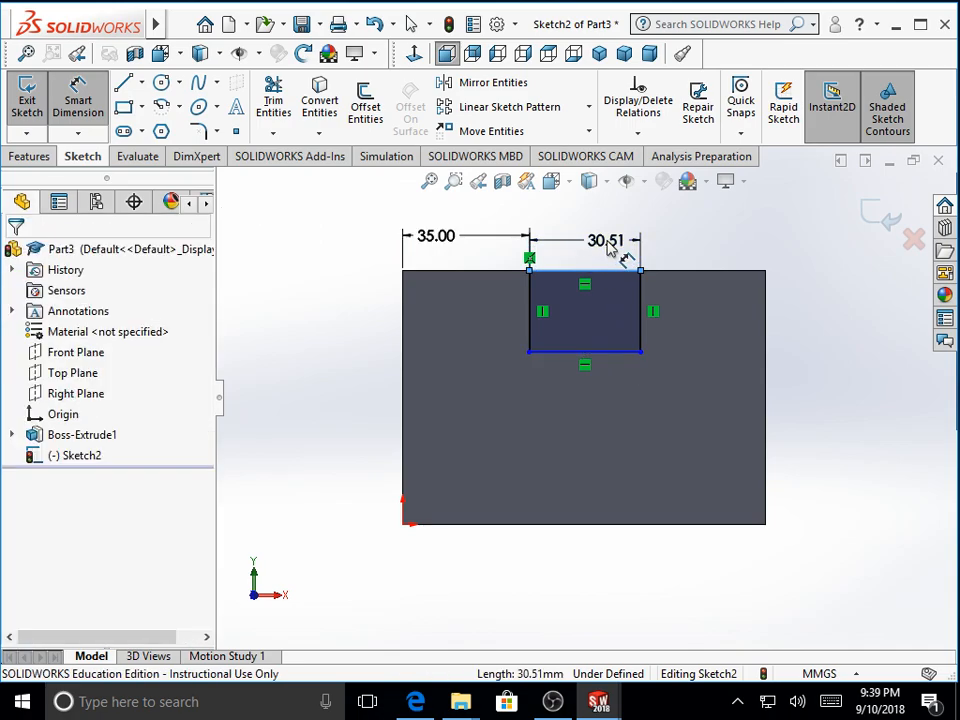
type("30")
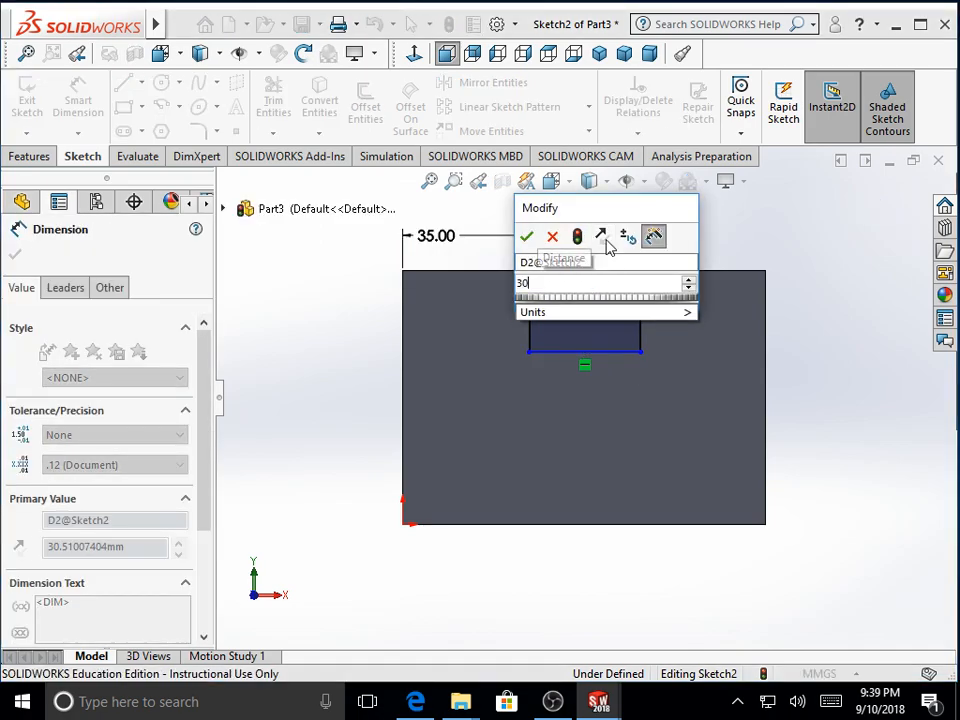
key("Return")
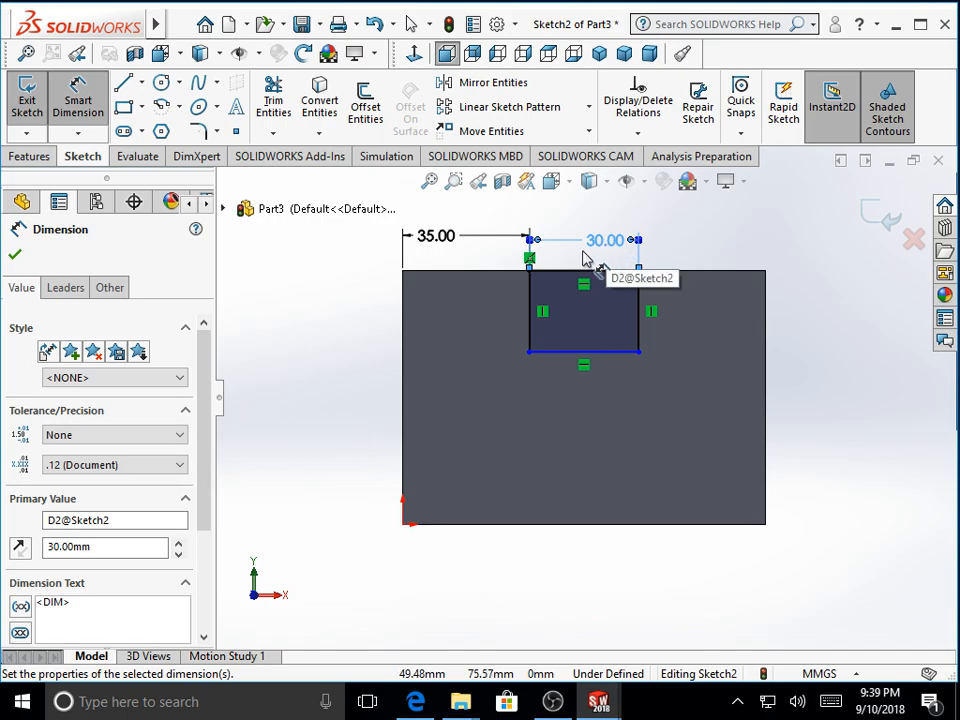
left_click(640, 300)
left_click(820, 313)
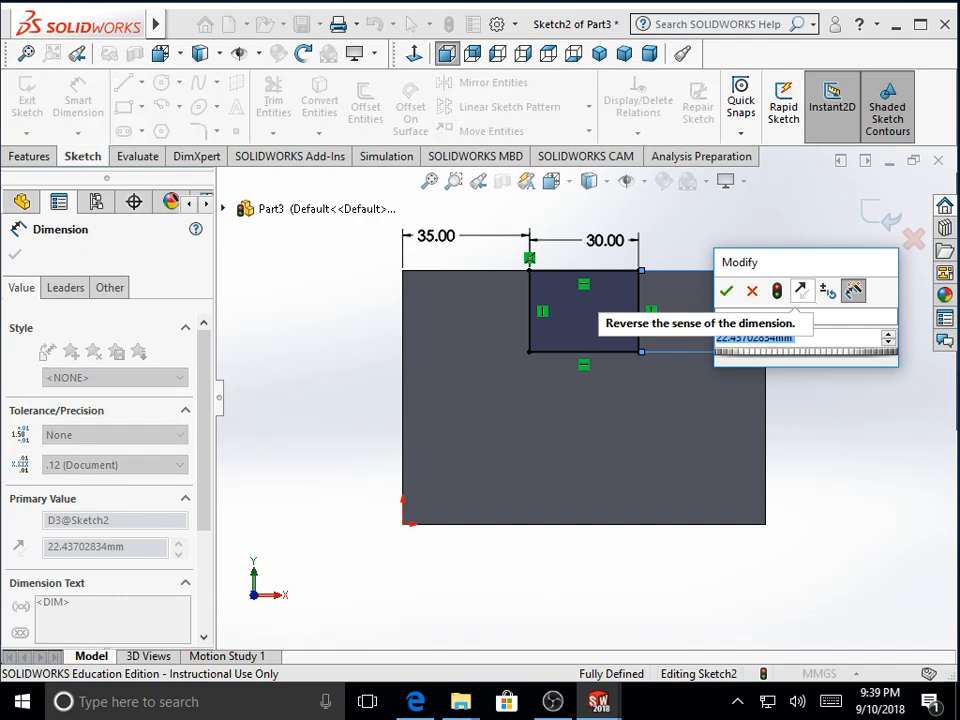
type("20")
key("Return")
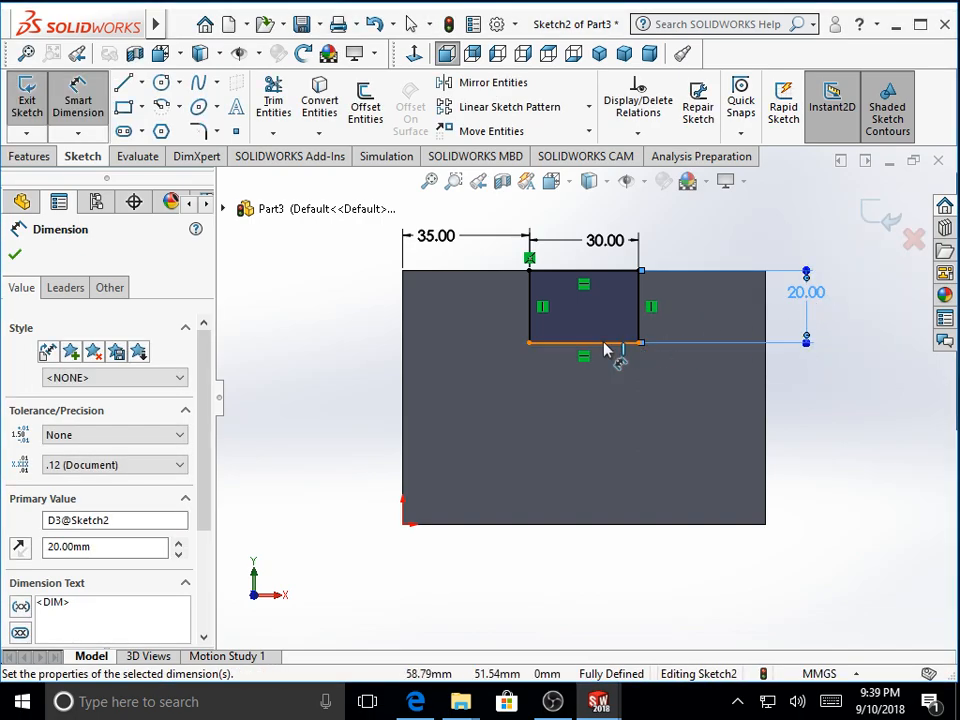
left_click(15, 254)
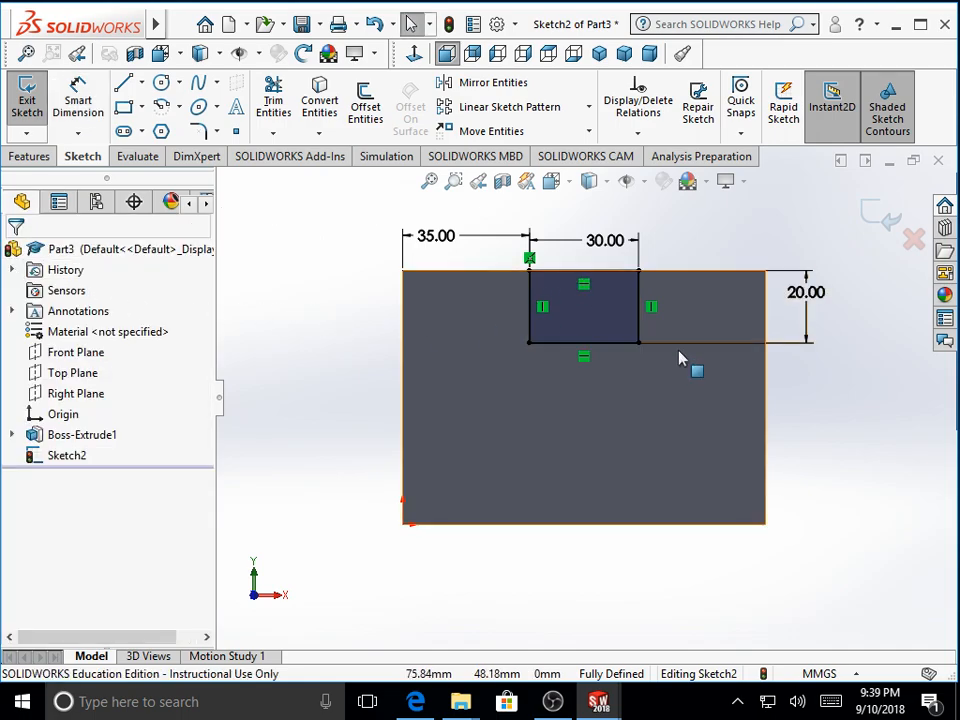
Step: Show the block in isometric view and start an extruded cut from the slot sketch
left_click(570, 188)
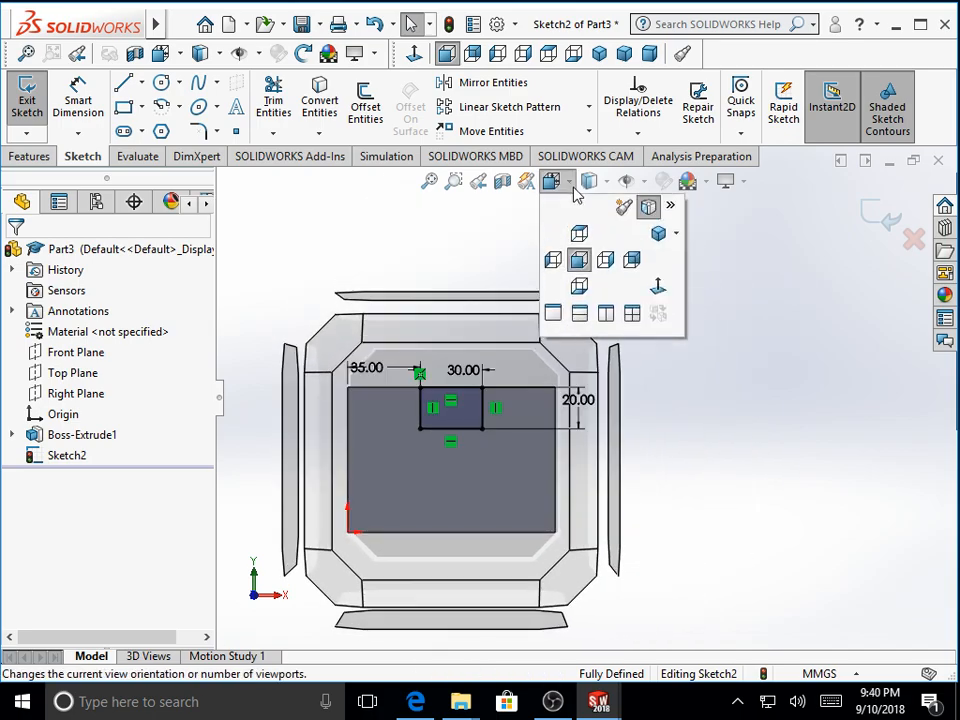
left_click(562, 184)
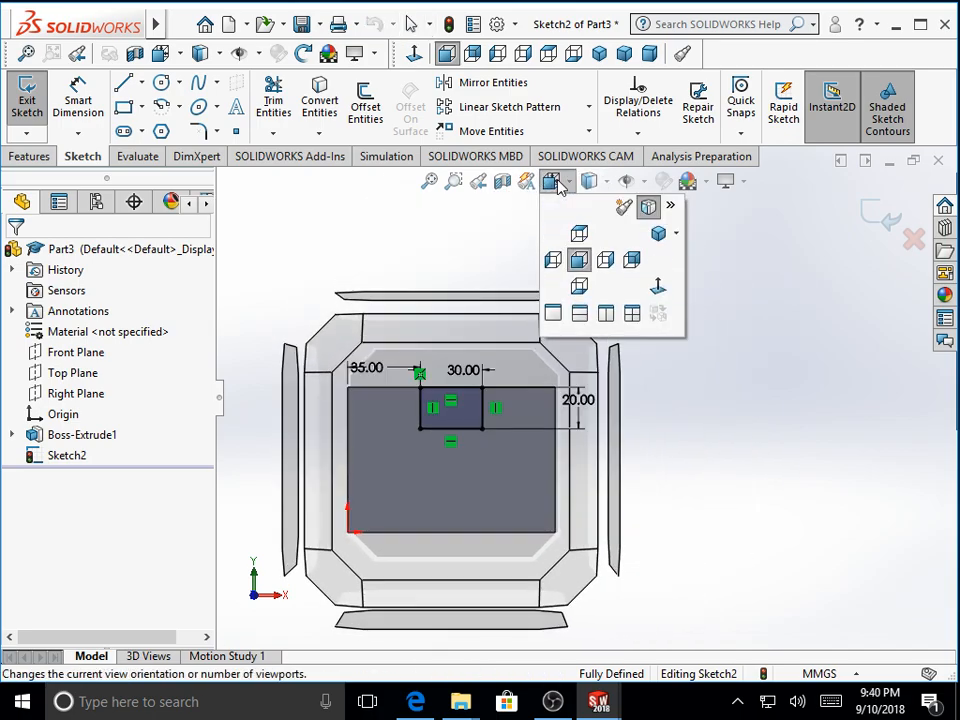
left_click(677, 238)
left_click(688, 262)
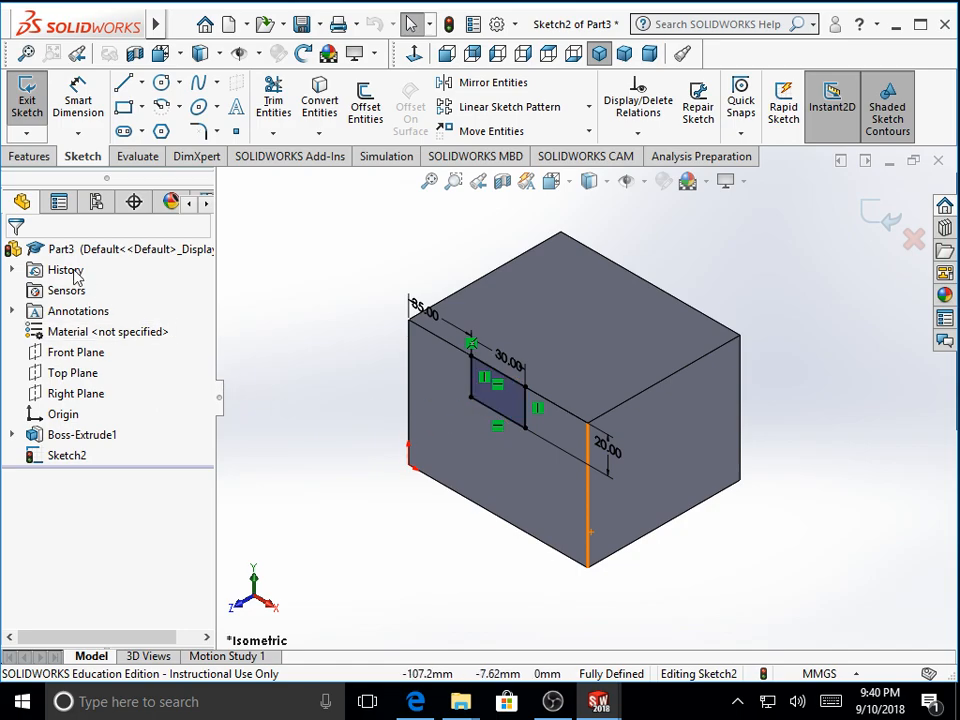
left_click(36, 158)
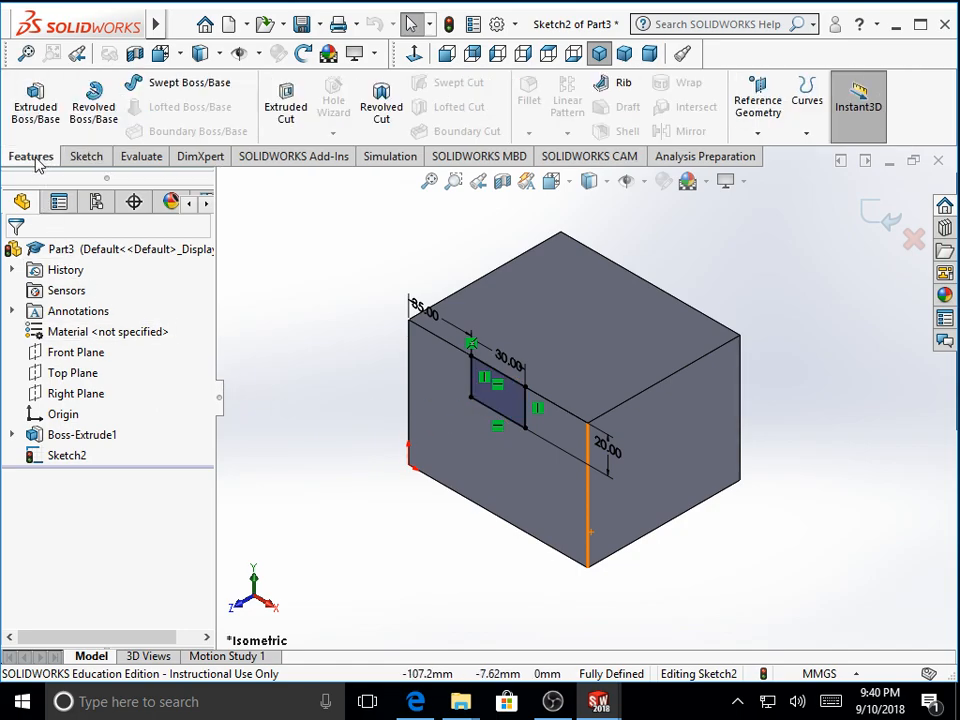
left_click(286, 106)
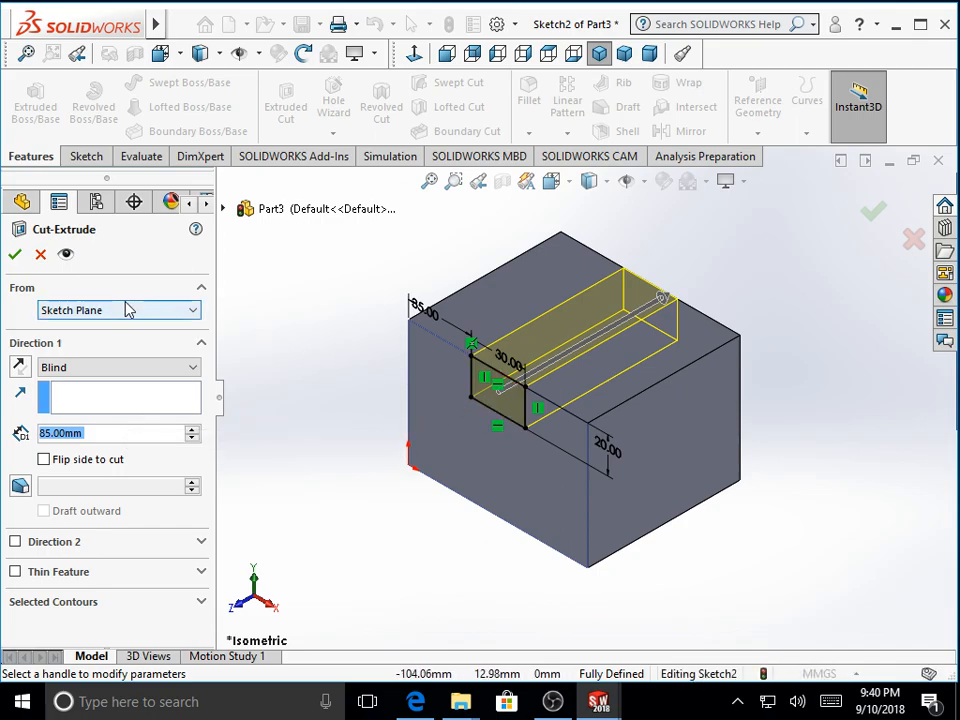
Step: Try a blind depth of 40 mm for the slot cut
left_click(99, 372)
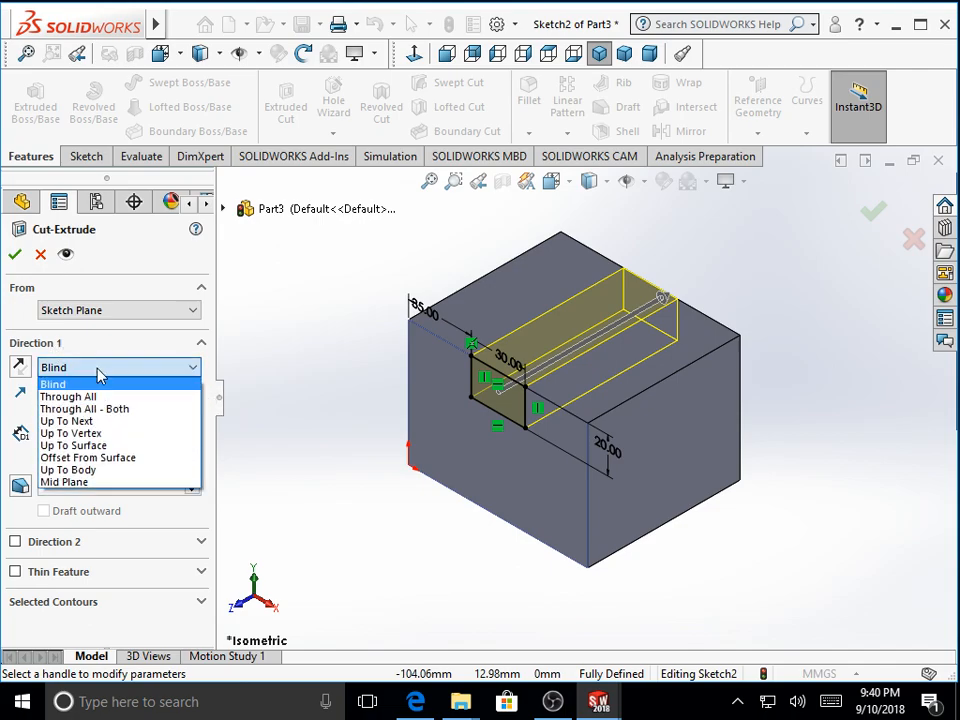
left_click(99, 372)
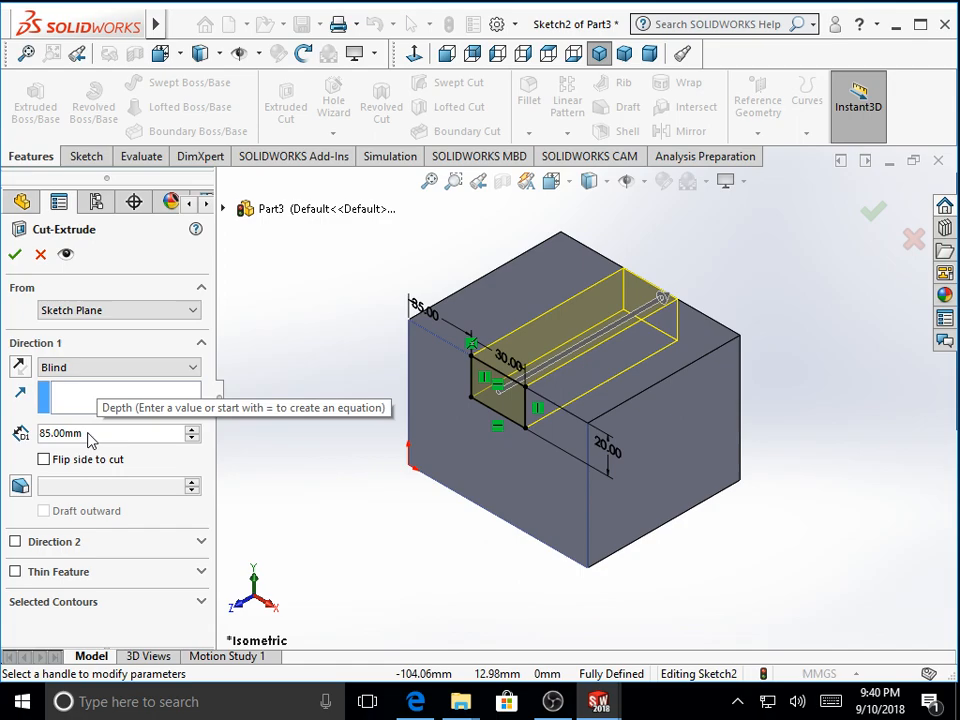
left_click(116, 375)
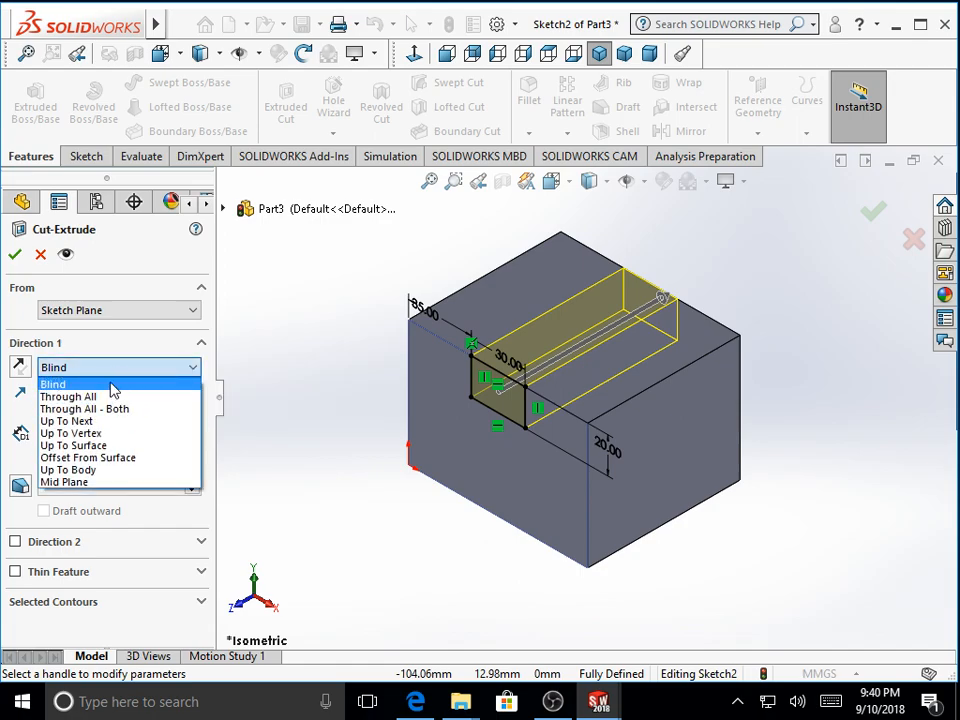
left_click(113, 388)
double_click(95, 433)
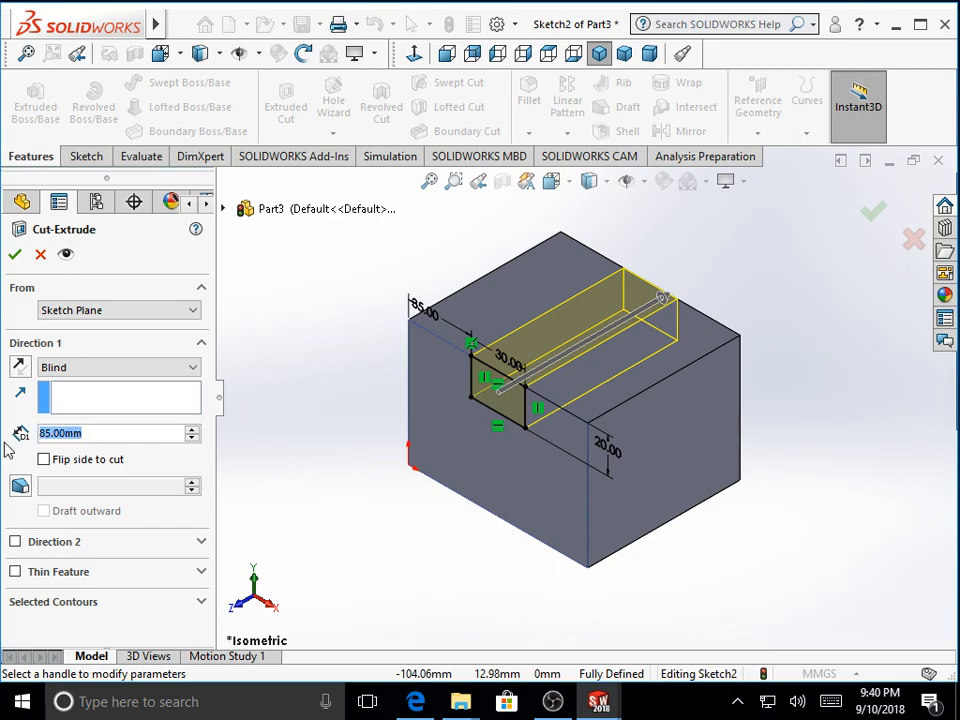
type("40")
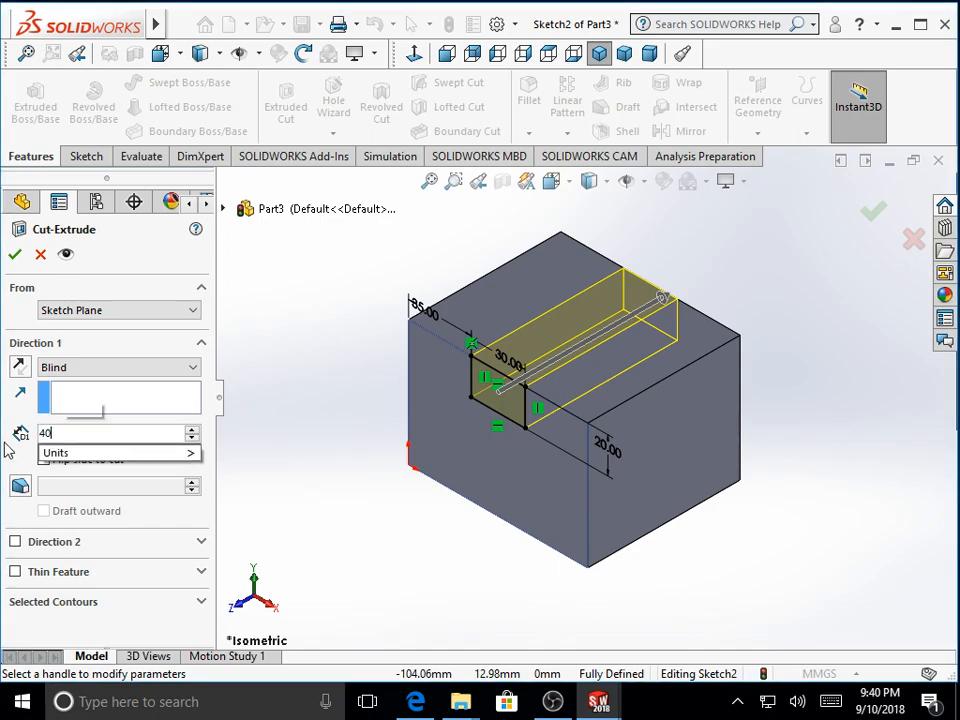
key("Return")
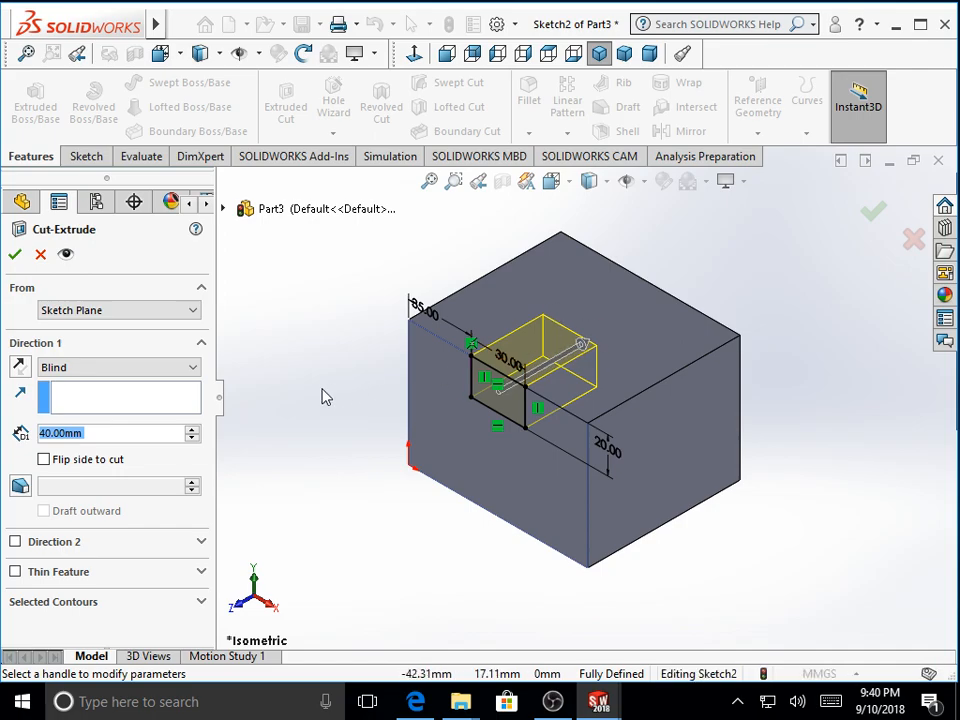
Step: Cut the slot along the whole block using the Through All end condition
left_click(127, 370)
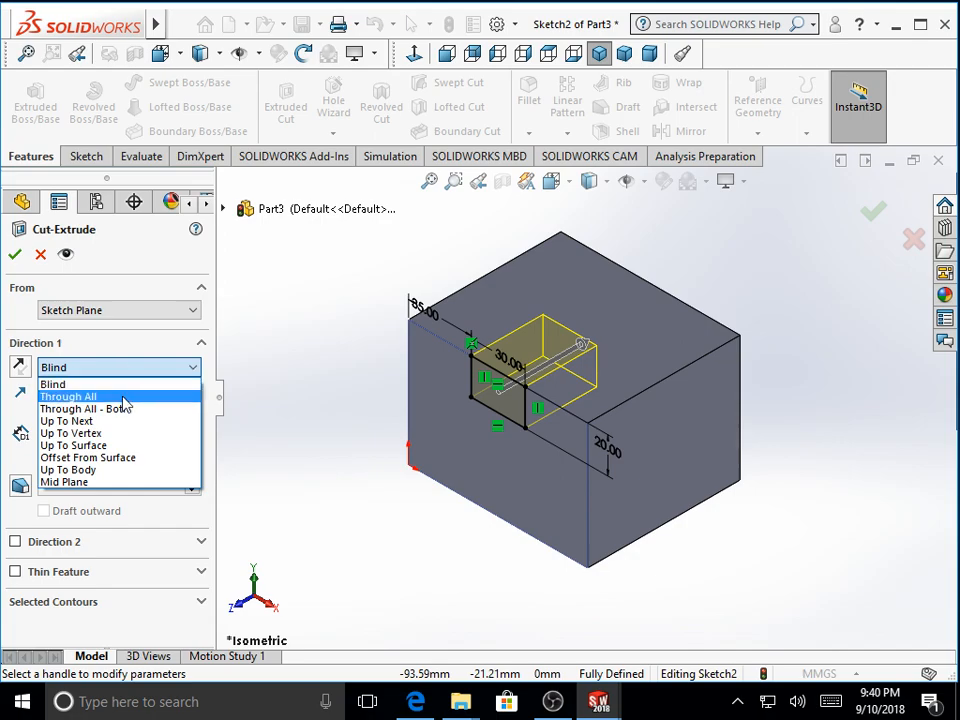
left_click(123, 398)
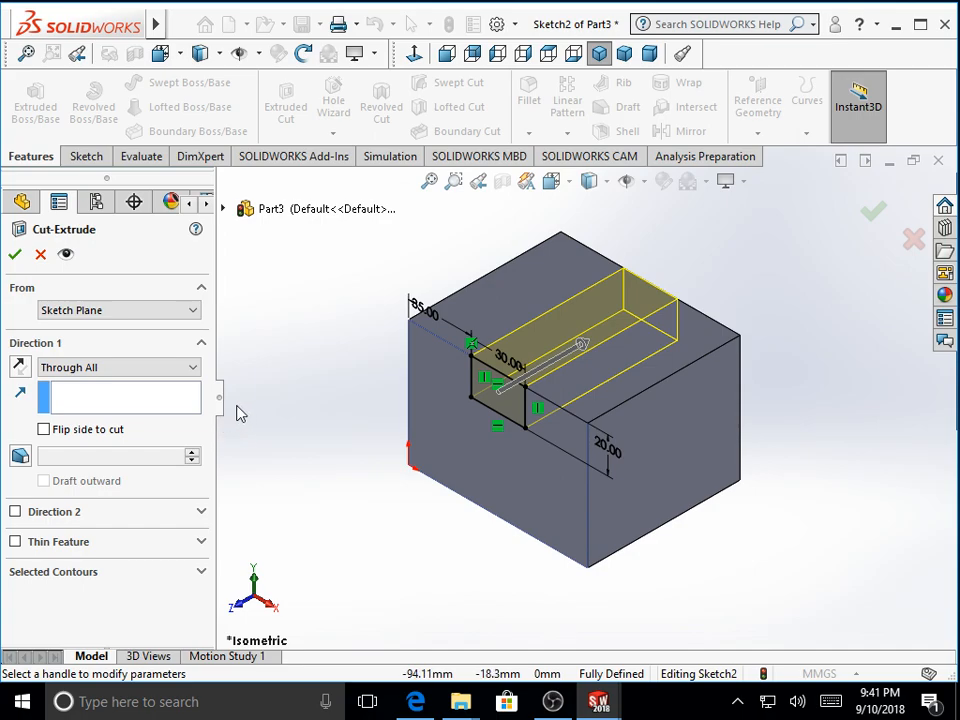
left_click(15, 255)
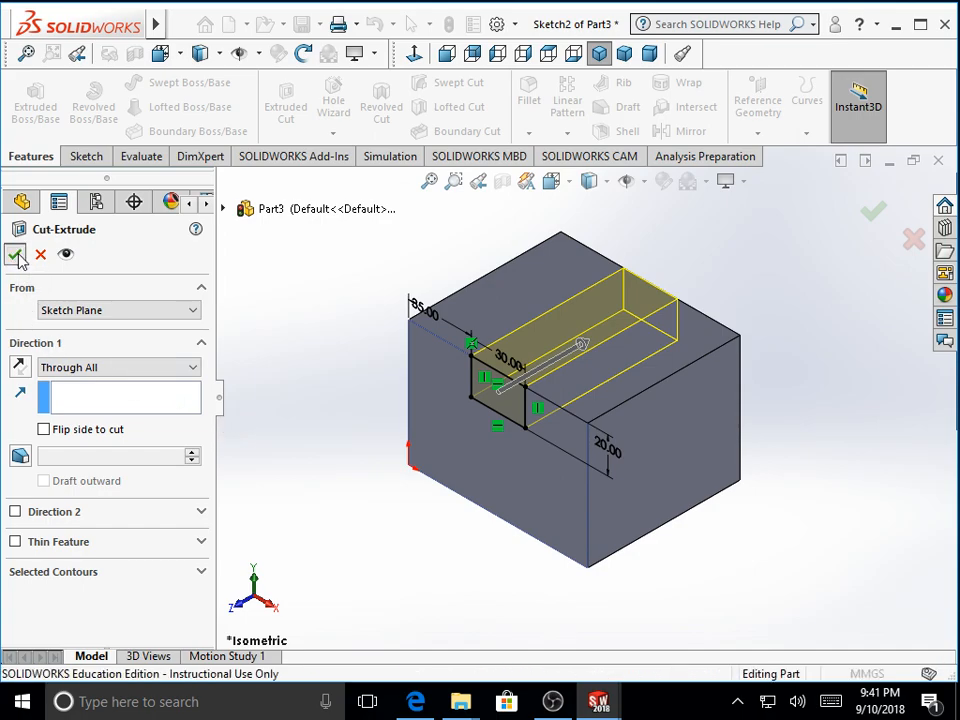
left_click(322, 347)
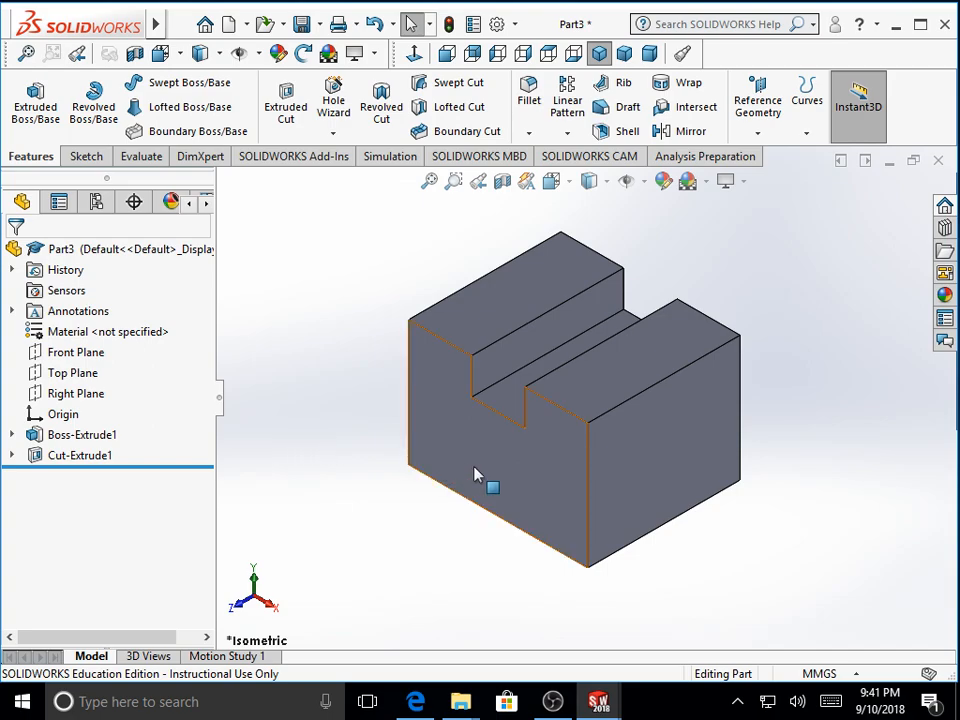
Step: Start a new sketch on the block's right end face and view that face straight on from the right
left_click(636, 466)
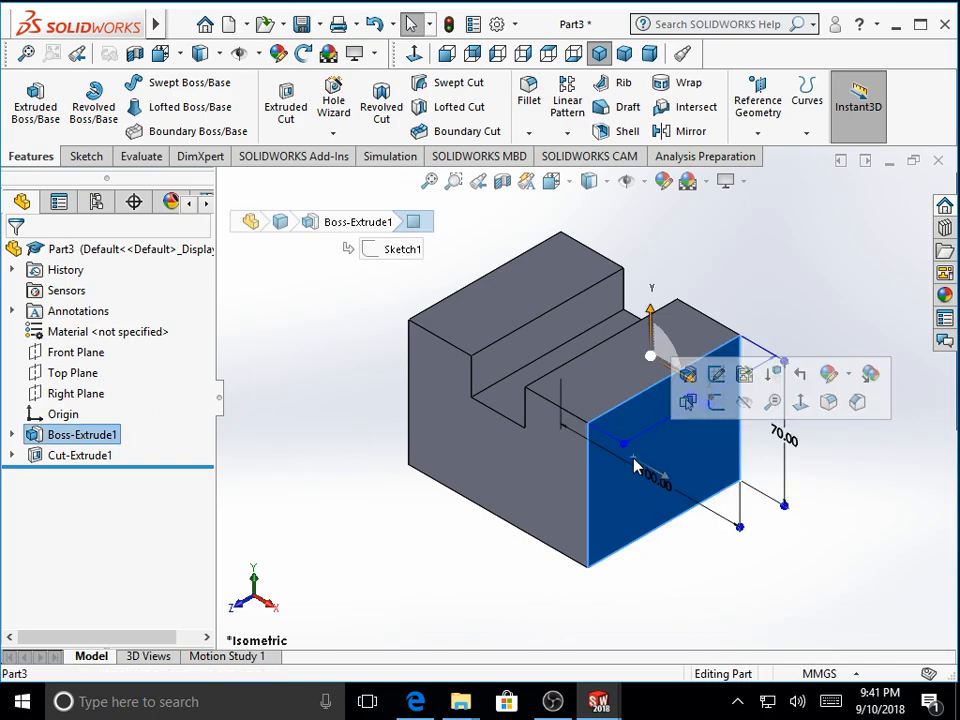
left_click(716, 402)
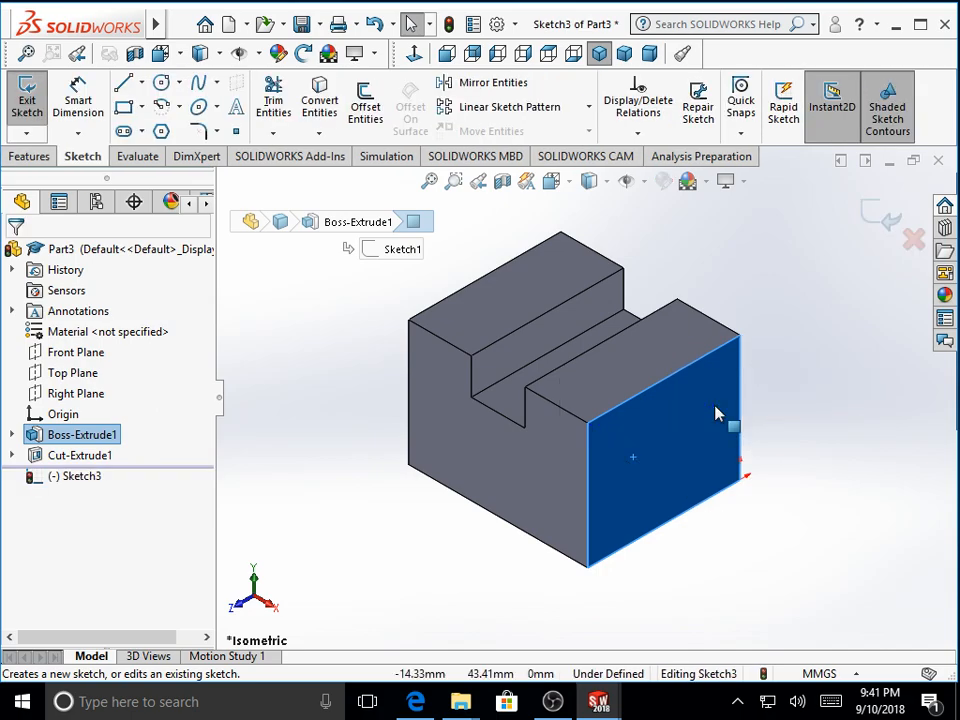
left_click(570, 188)
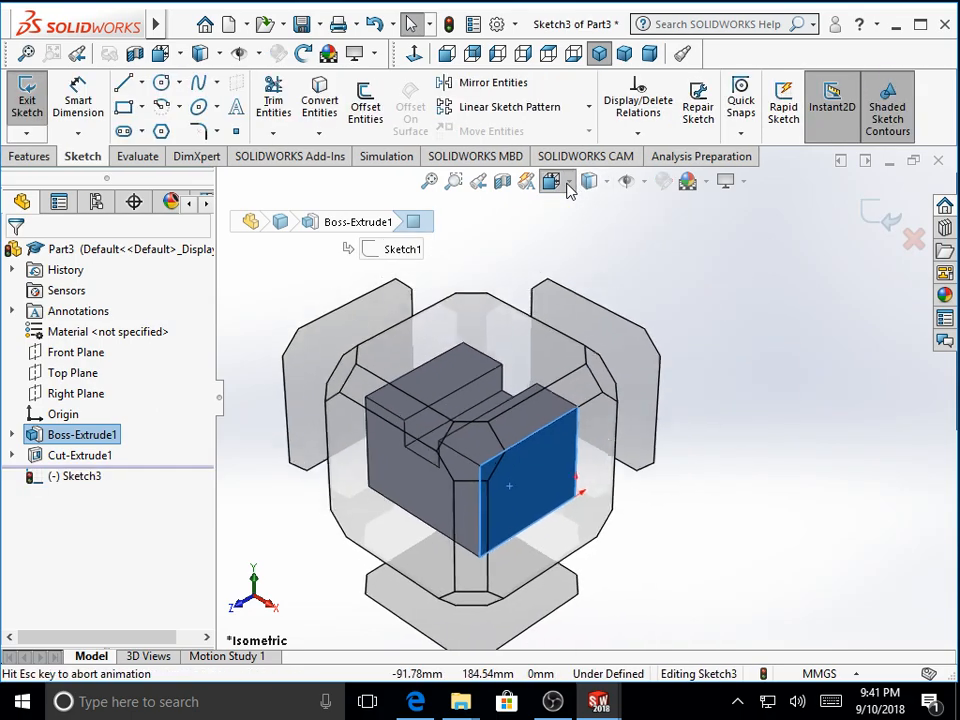
left_click(659, 289)
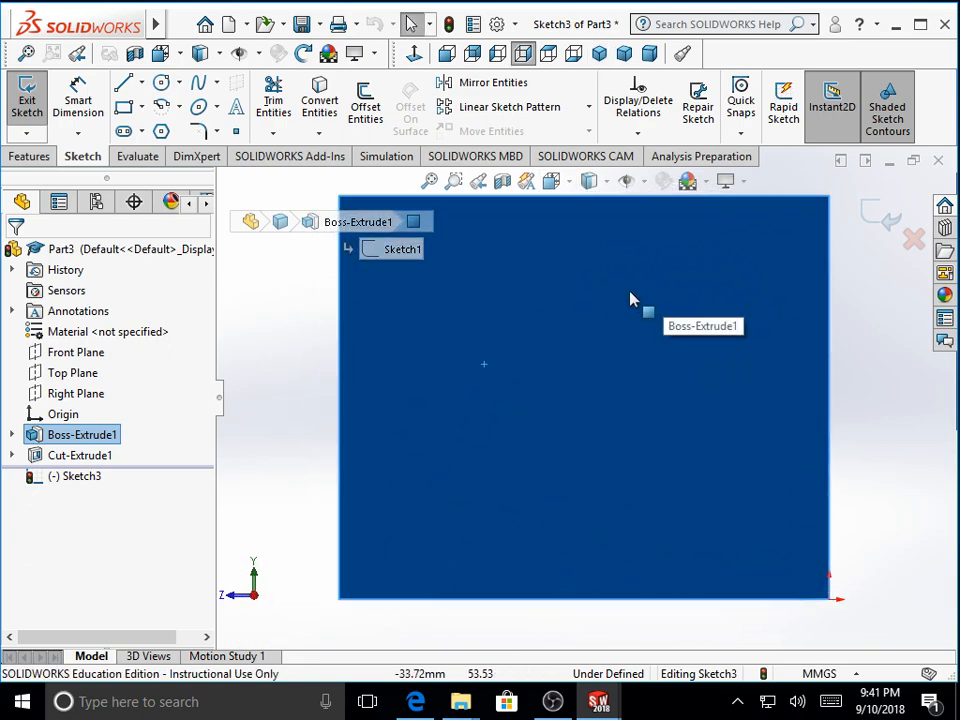
scroll(568, 287, "up", 3)
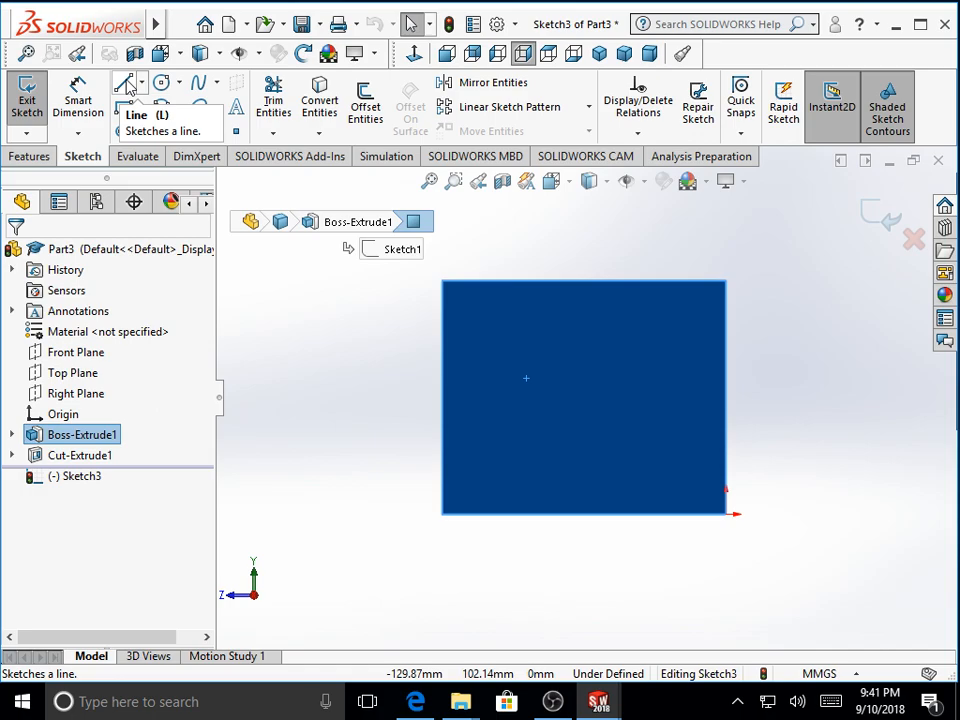
Step: Sketch an open five-line Y-shaped profile down from the face's top edge, with a neck about 16 mm wide and 11 mm high
left_click(127, 86)
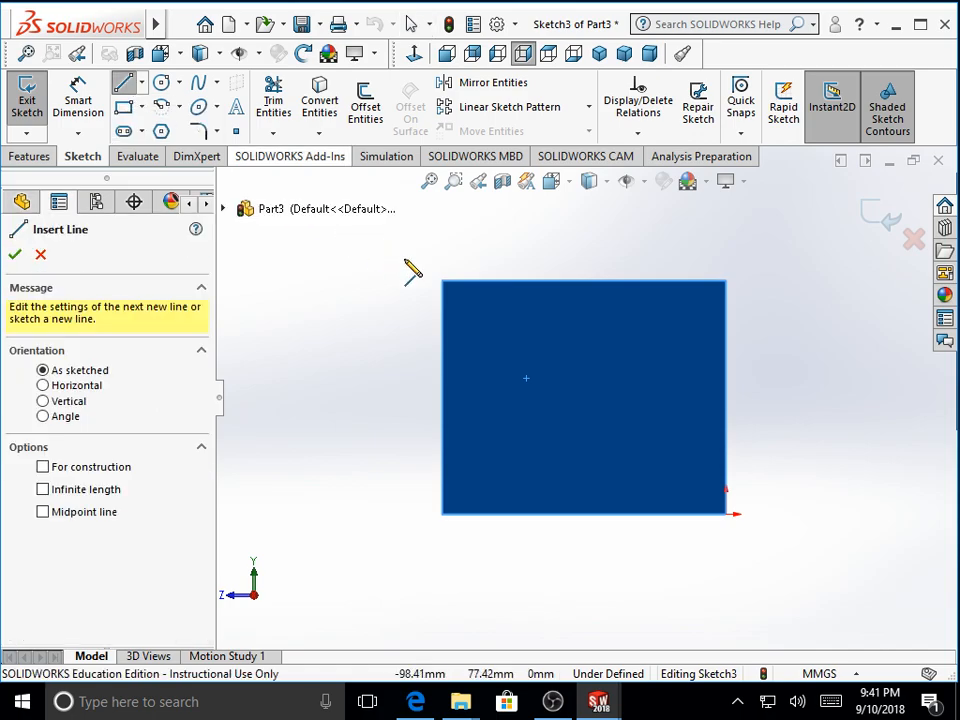
left_click(508, 282)
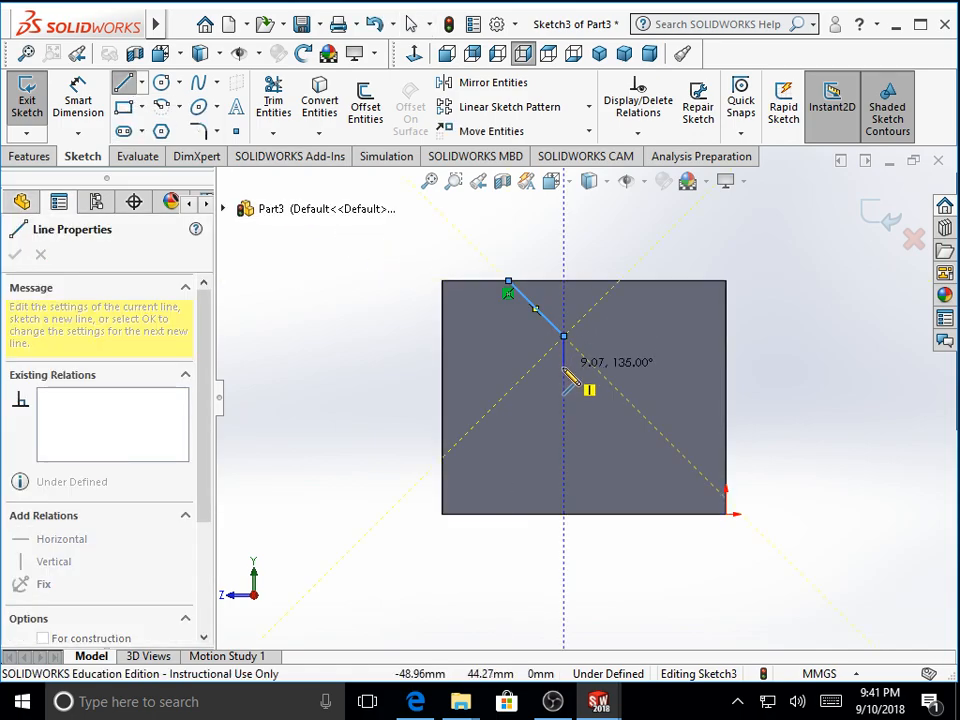
left_click(563, 374)
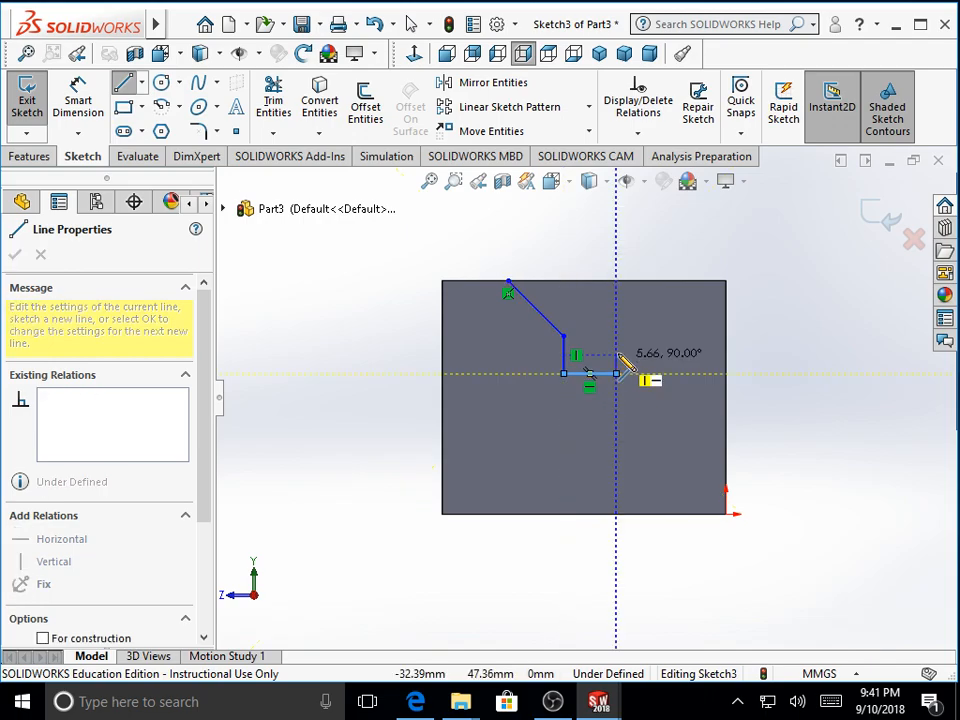
left_click(616, 336)
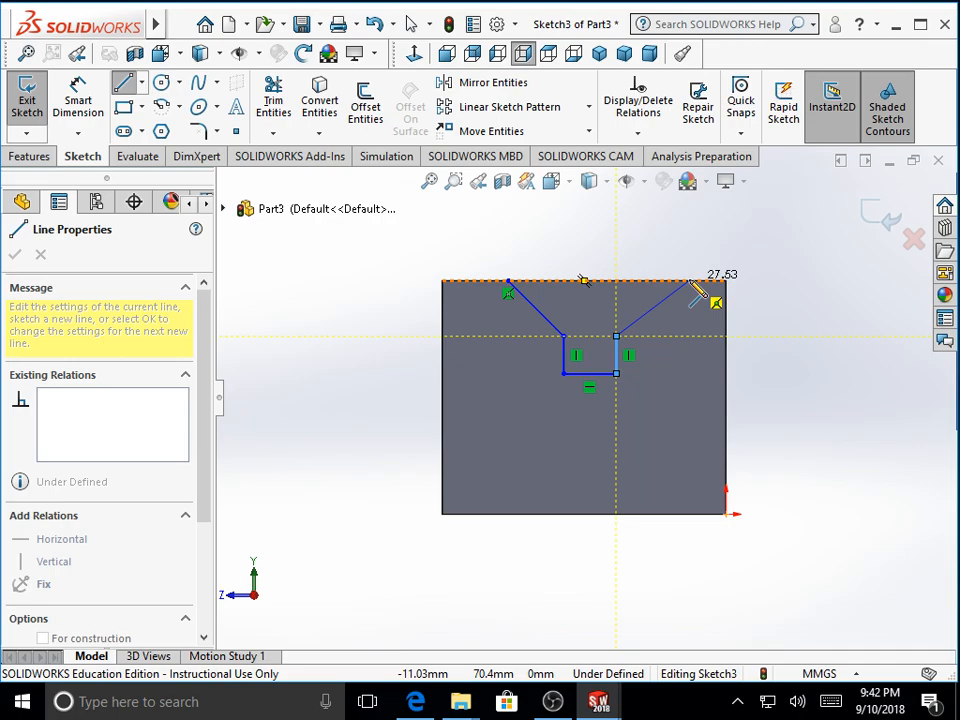
left_click(689, 283)
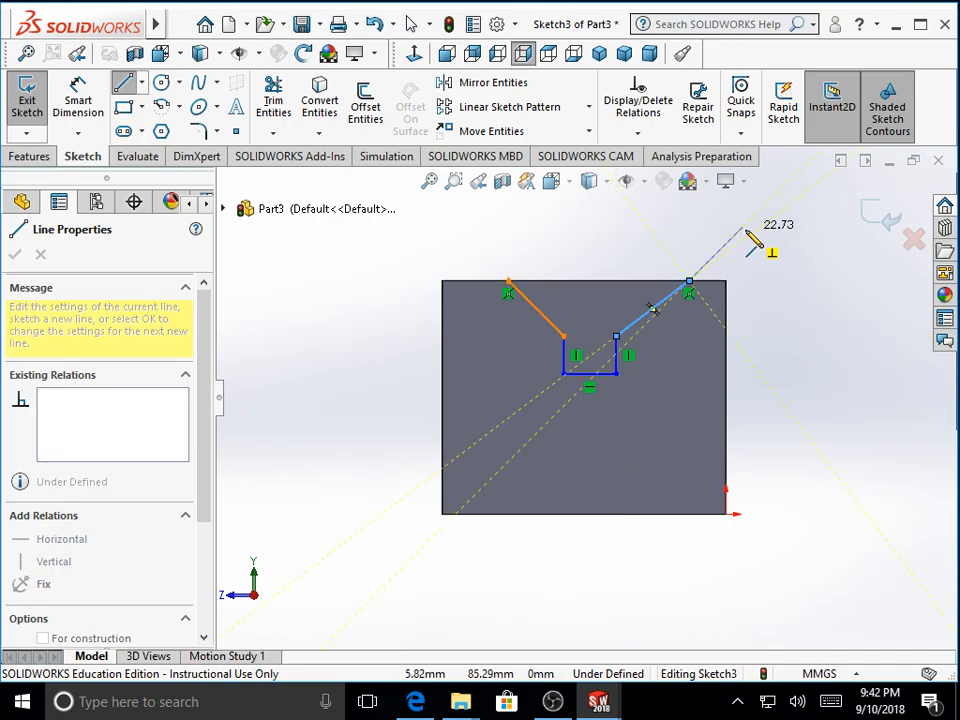
right_click(739, 242)
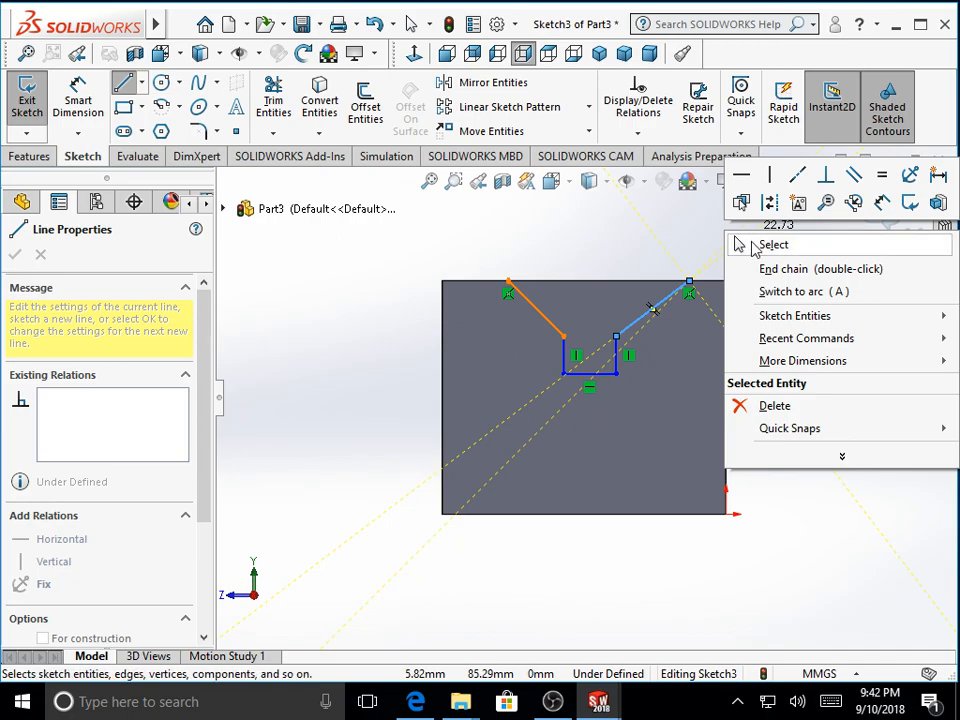
left_click(741, 245)
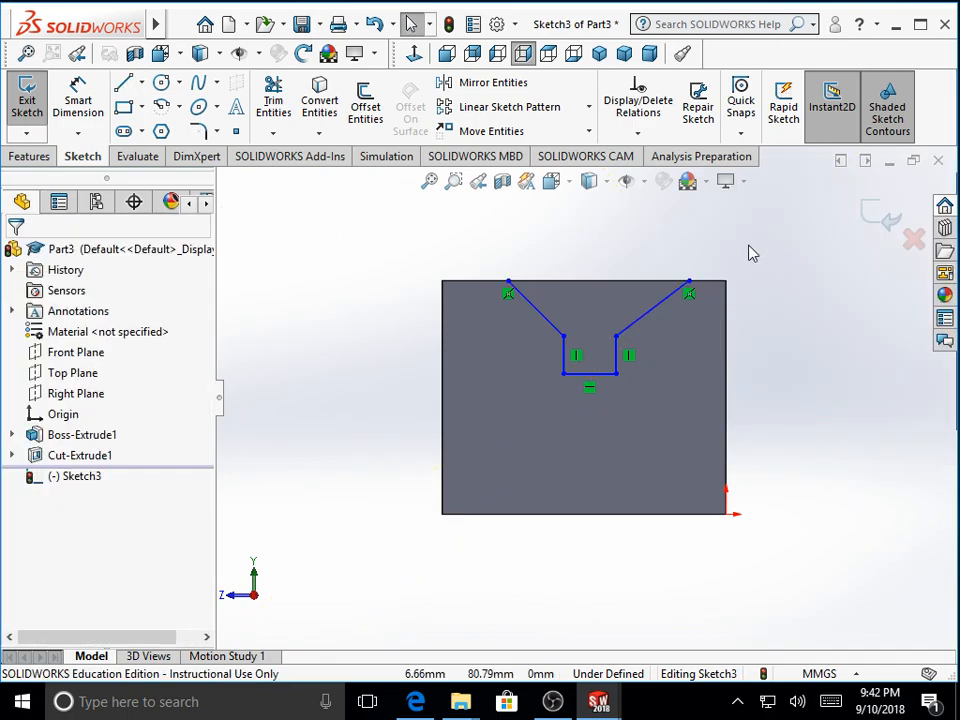
Step: Dimension the width between the two vertical neck lines of the Y profile to 9 mm
left_click(82, 104)
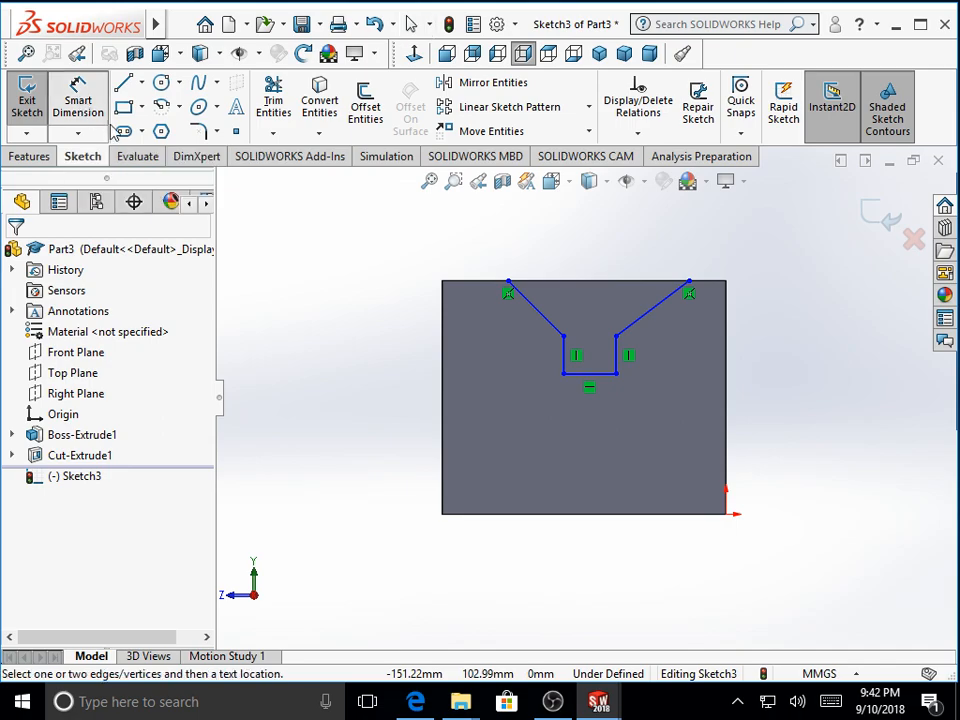
left_click(565, 362)
left_click(618, 364)
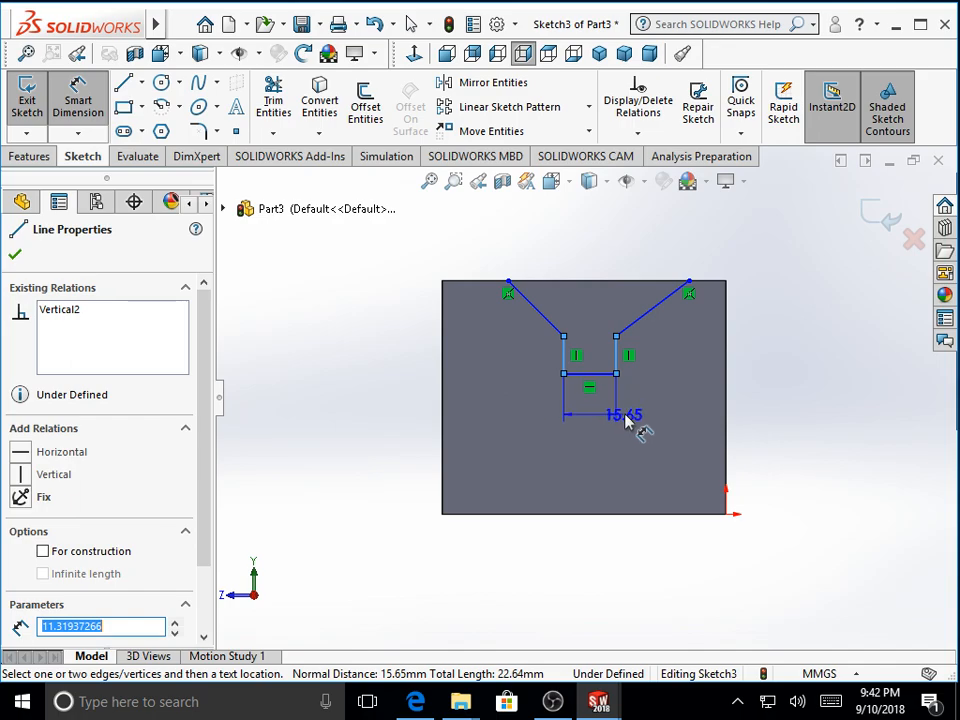
left_click(658, 418)
type("9")
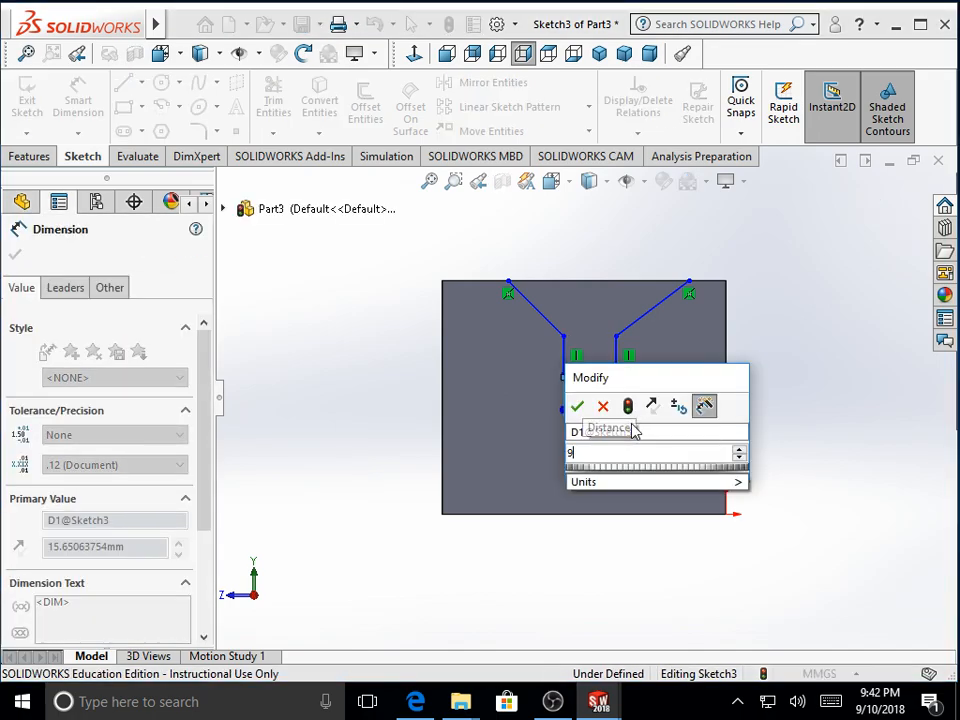
key("Return")
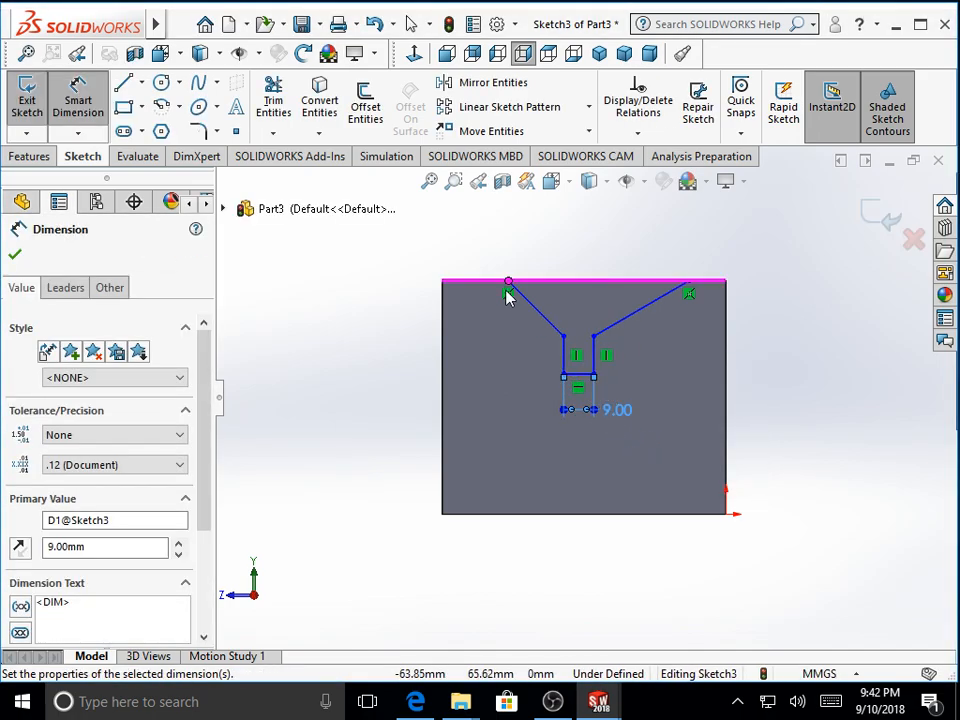
Step: Dimension the profile's upper-left endpoint 15 mm from the left edge of the face
left_click(508, 286)
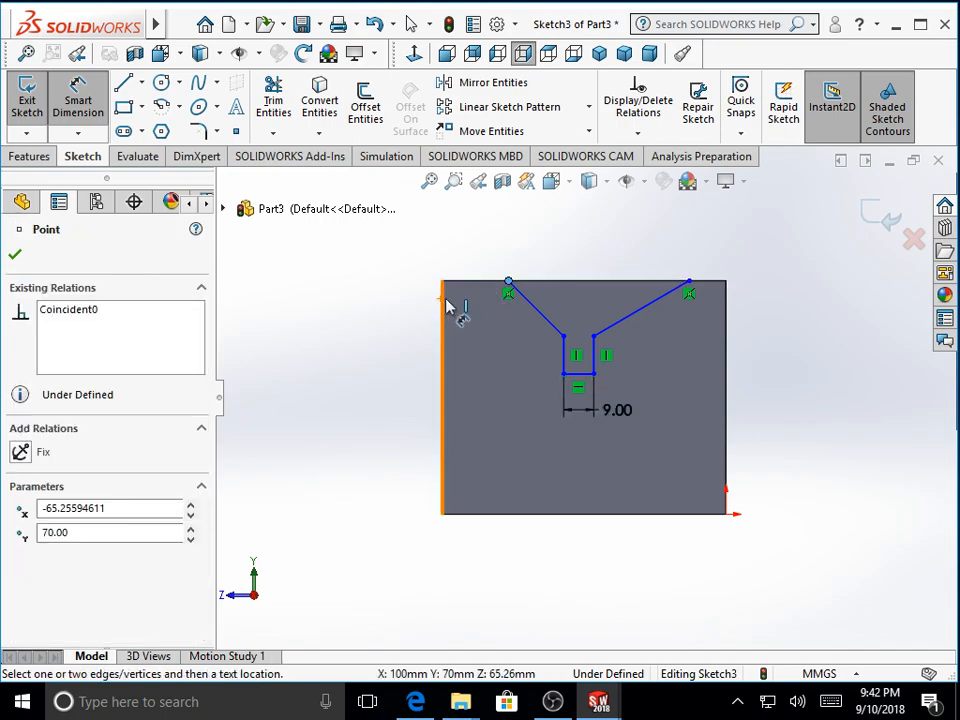
left_click(445, 306)
left_click(474, 258)
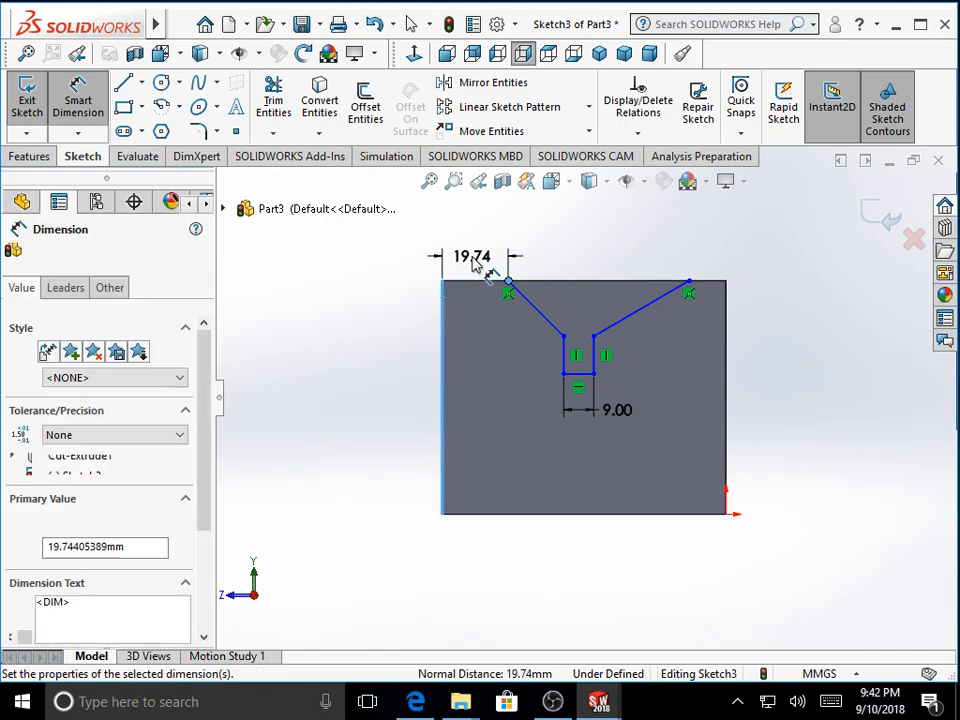
type("15")
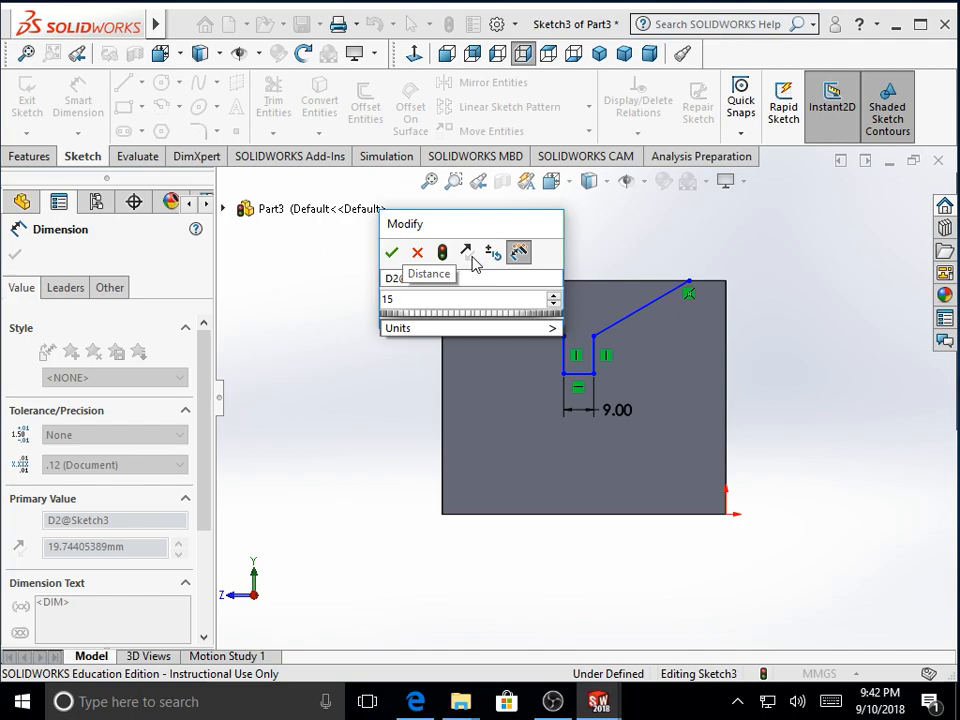
key("Return")
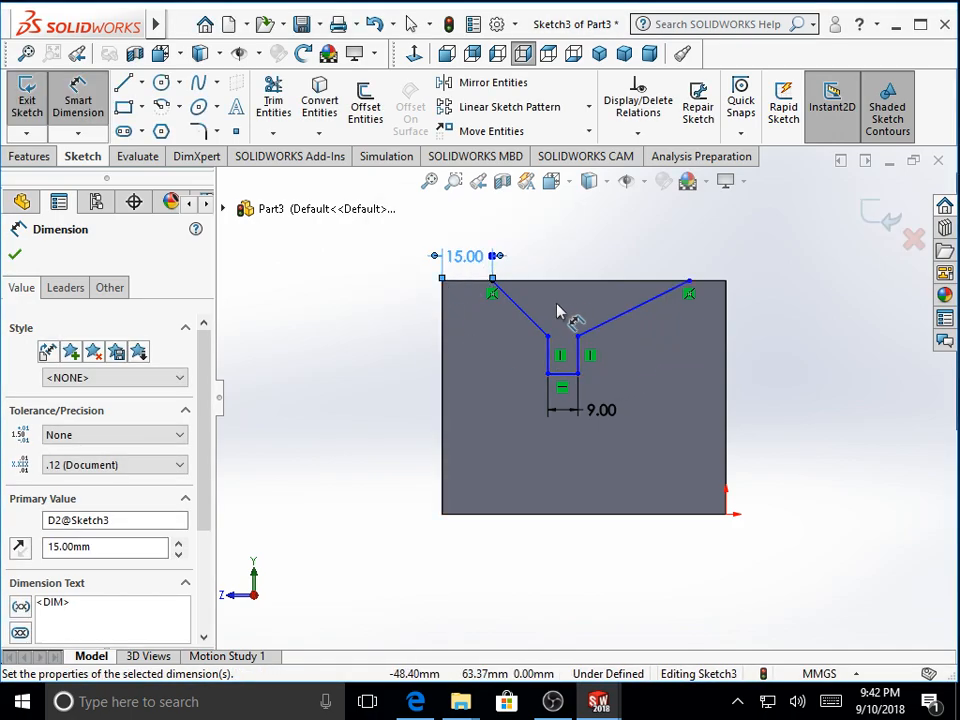
Step: Dimension the angle between the two slanted lines of the Y profile to 90 degrees
left_click(531, 320)
left_click(617, 318)
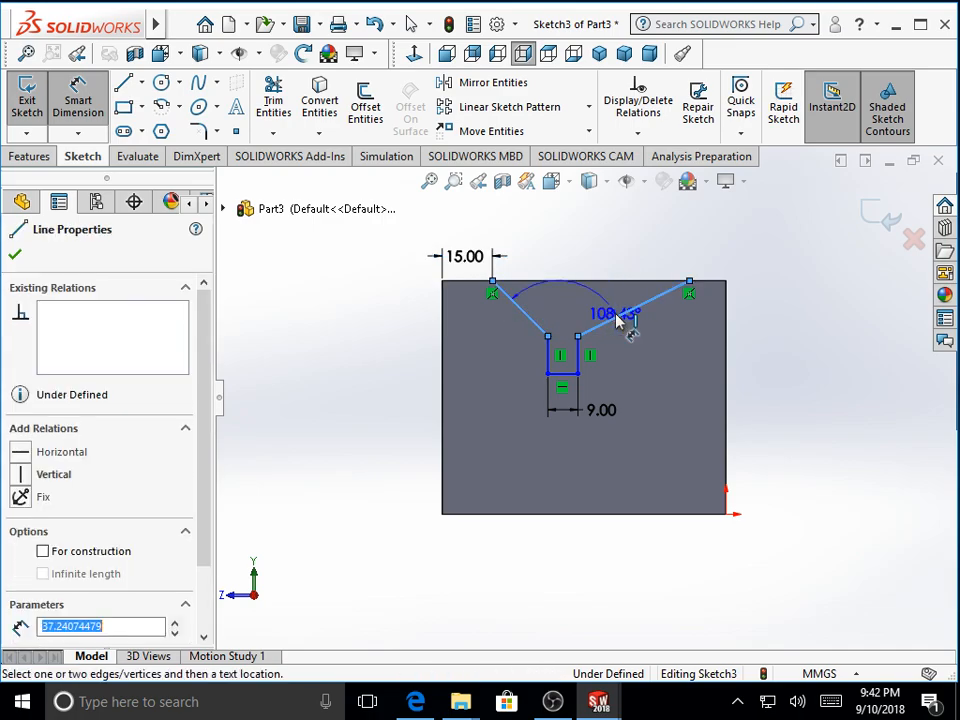
left_click(591, 277)
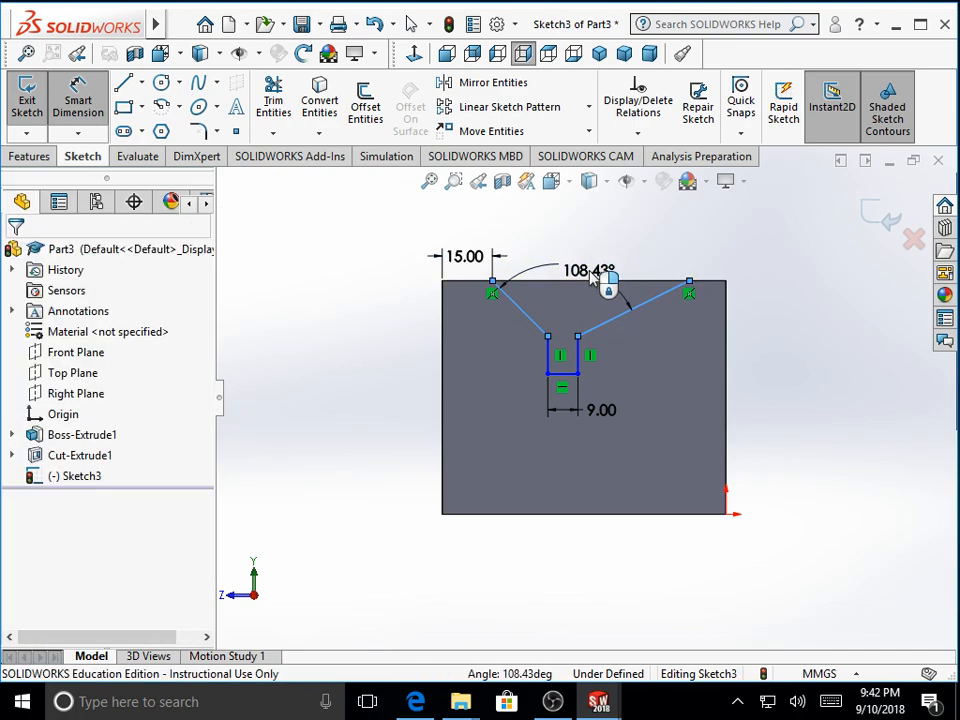
type("90")
key("Return")
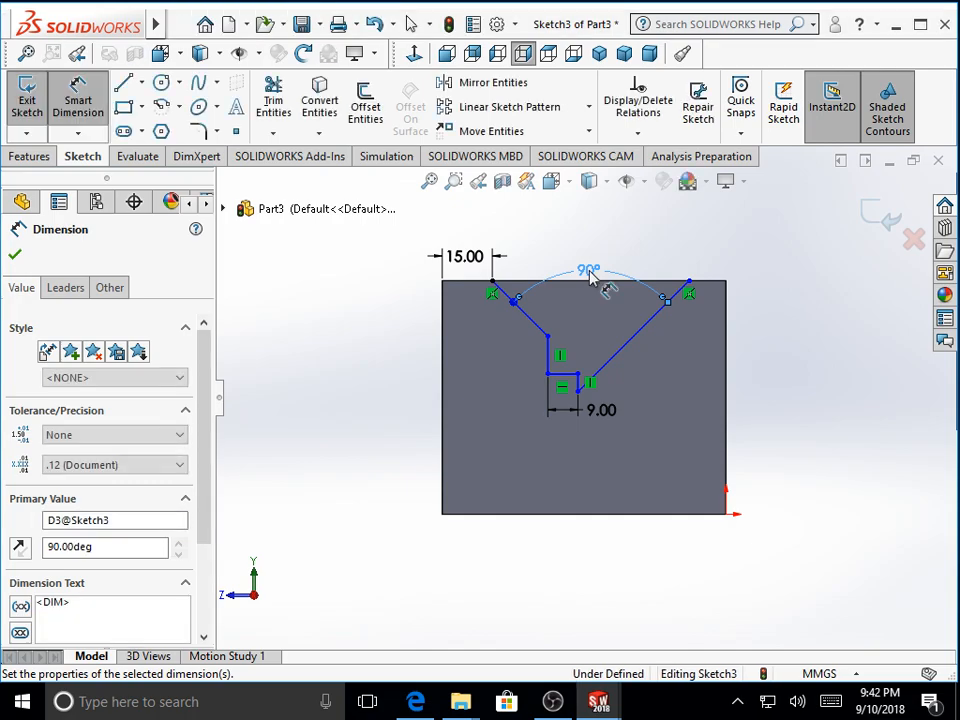
Step: Move the lower end of the right slanted line up above the neck's base and shift the 90° dimension above the face
left_click(408, 424)
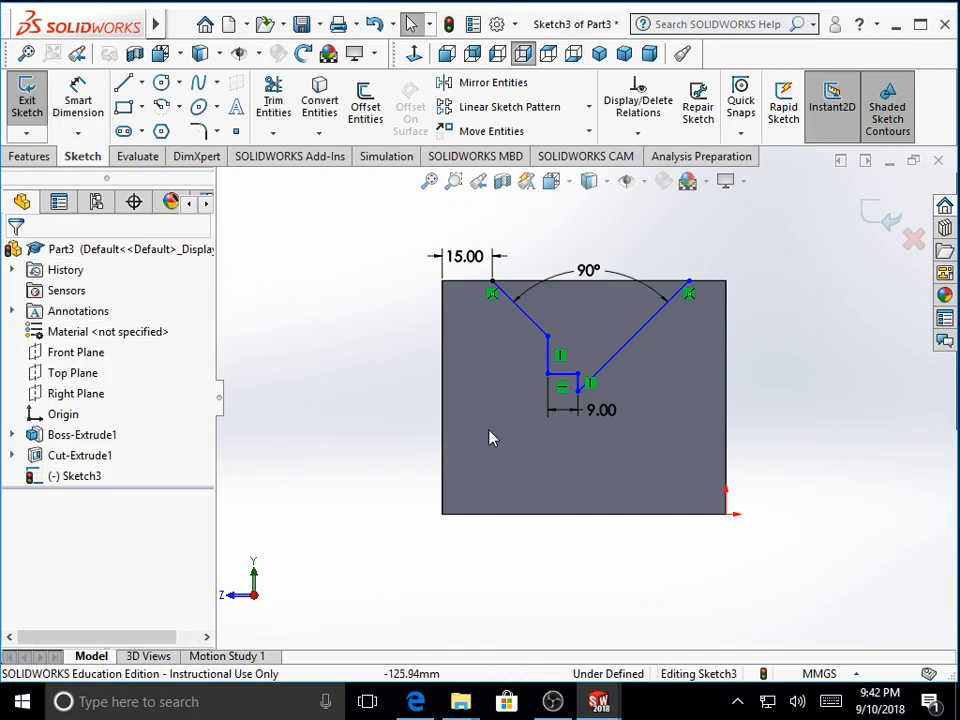
mouse_move(583, 390)
left_mouse_down()
mouse_move(577, 338)
mouse_move(595, 330)
mouse_move(594, 338)
mouse_move(597, 325)
left_mouse_up()
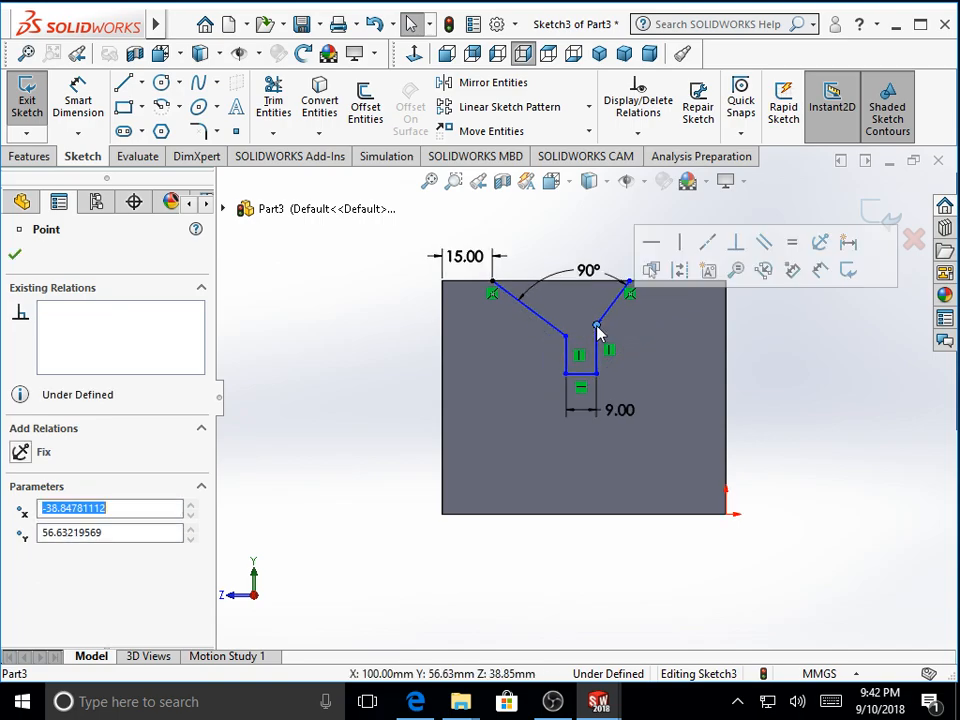
left_click(757, 342)
left_click_drag(611, 279, 606, 266)
left_click(745, 337)
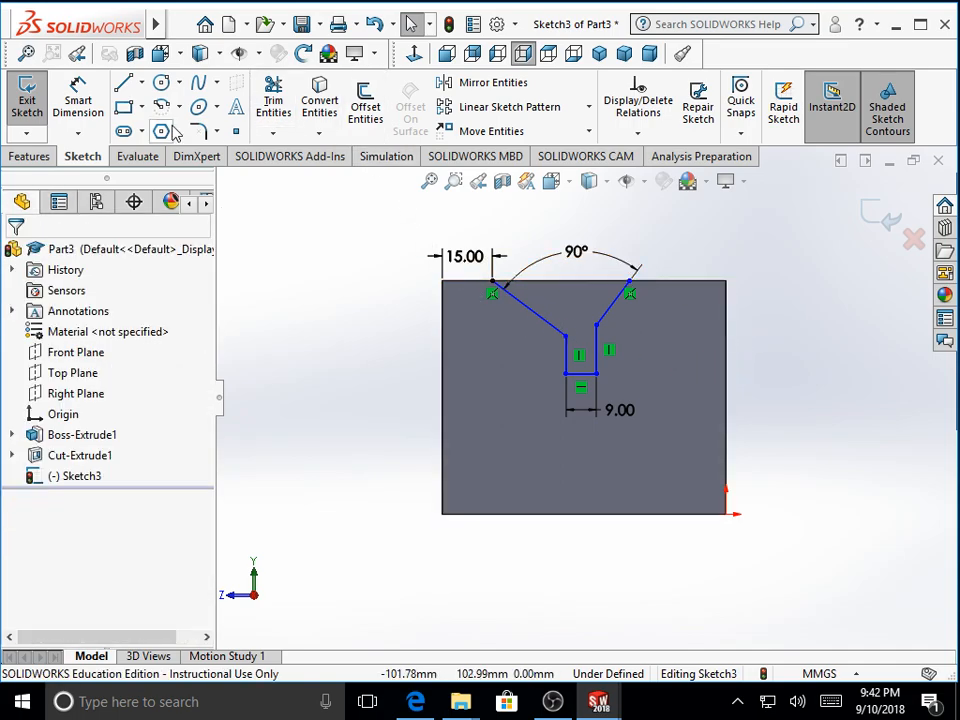
Step: Dimension the depth from the face's top edge to the bottom line of the Y profile to 30 mm
left_click(78, 99)
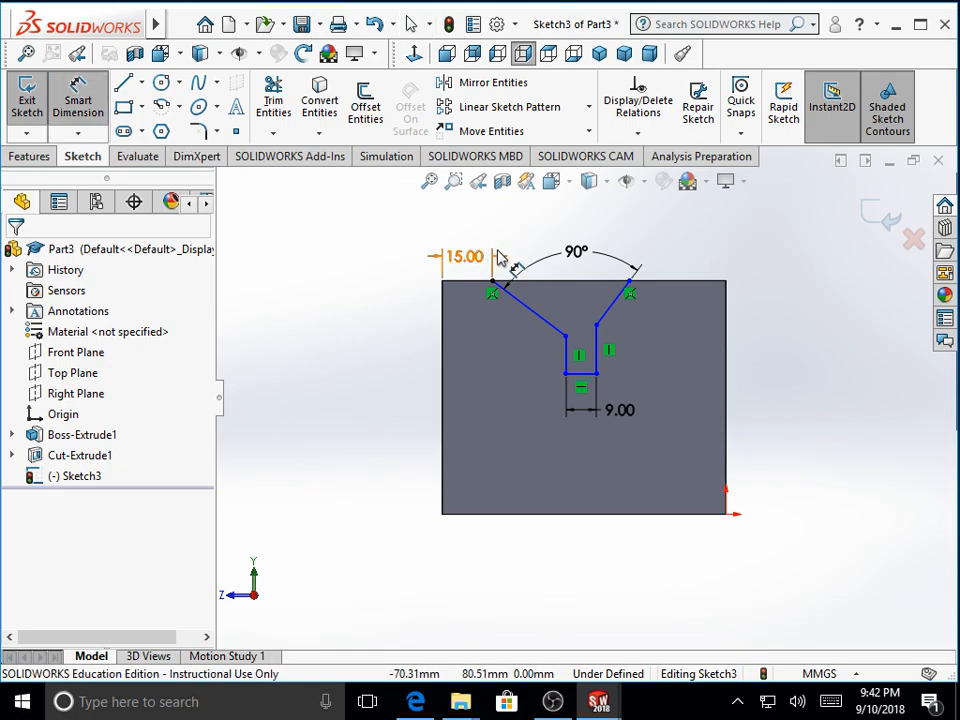
left_click(541, 289)
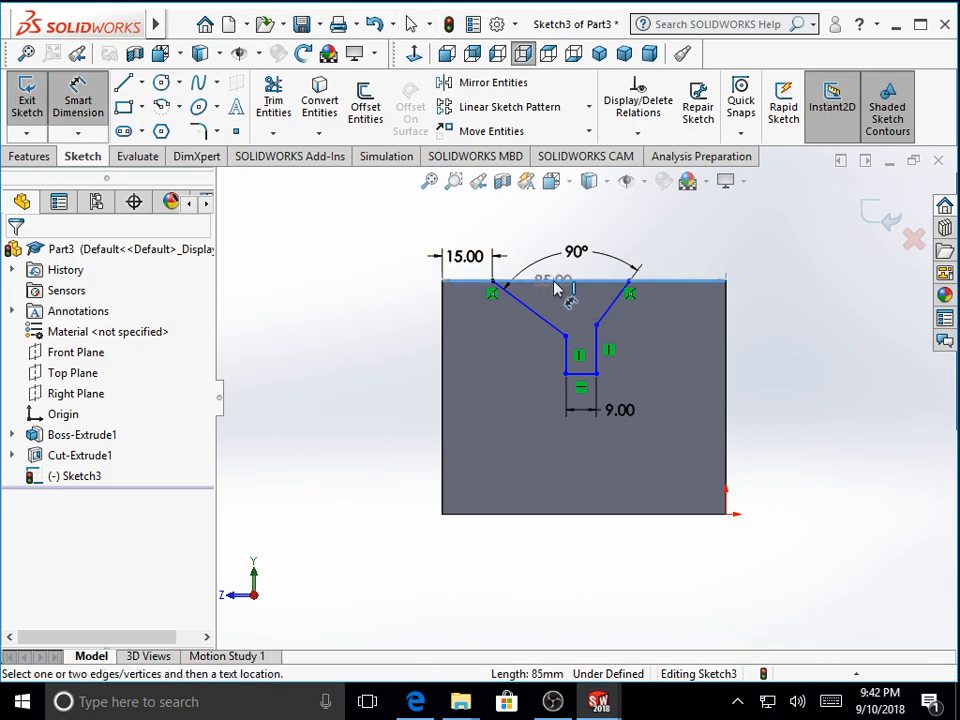
left_click(574, 374)
left_click(416, 331)
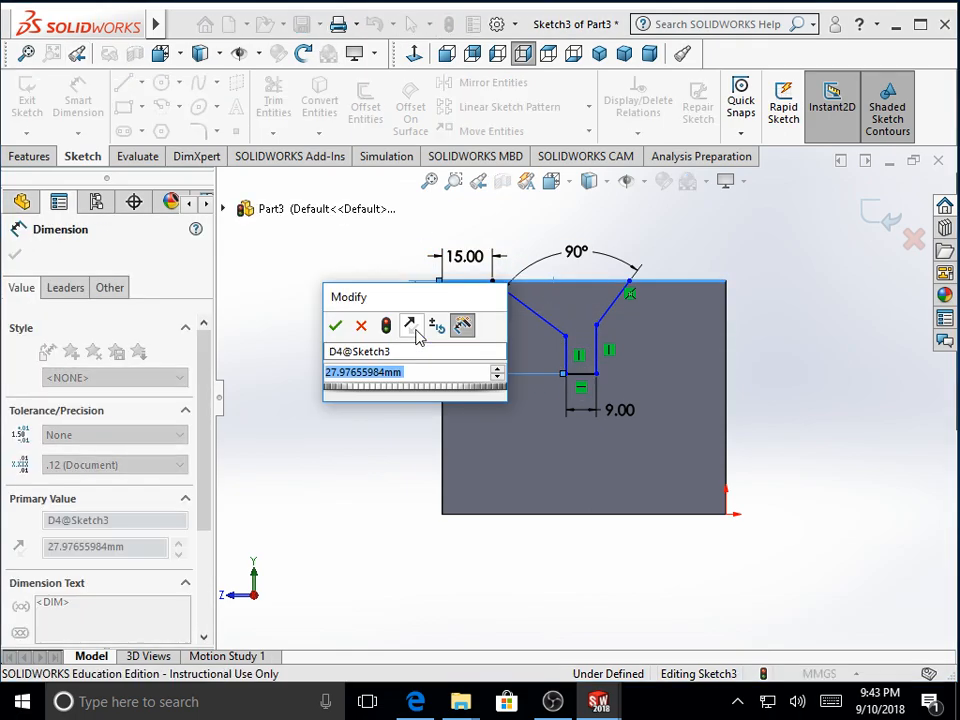
type("30")
key("Return")
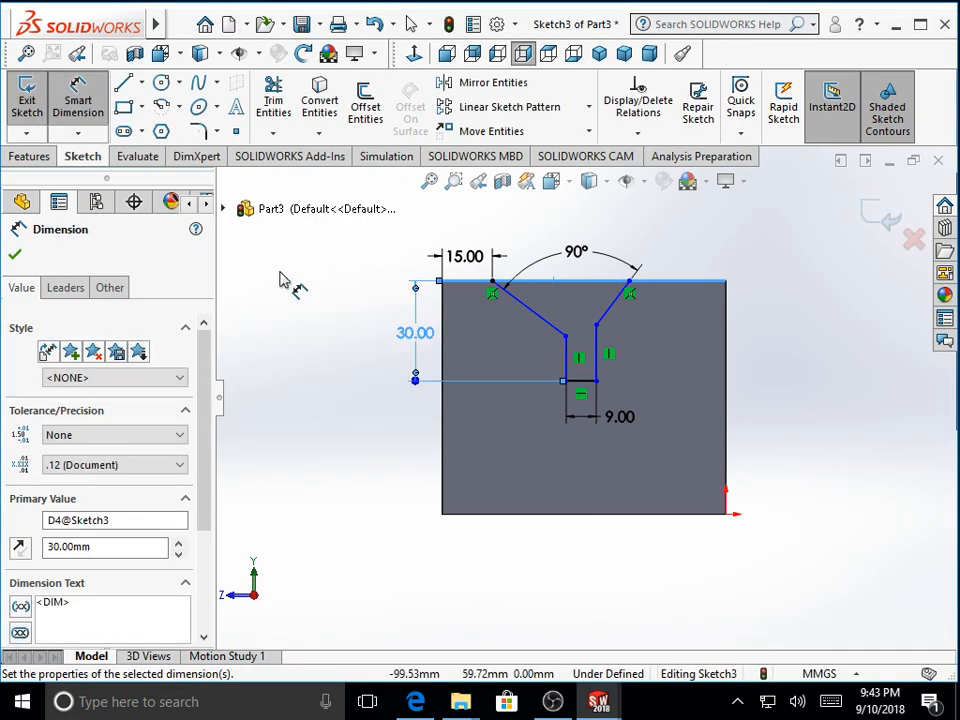
left_click(16, 257)
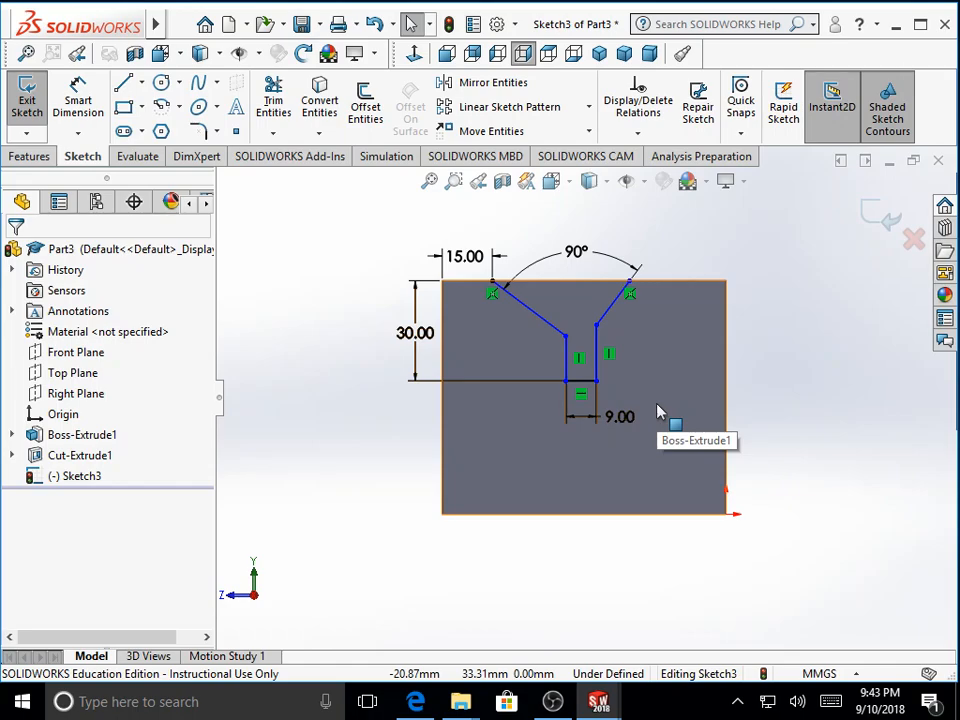
Step: Draw a vertical centerline through the Y profile's neck, from just above the face's top edge to just below its bottom edge
left_click(143, 84)
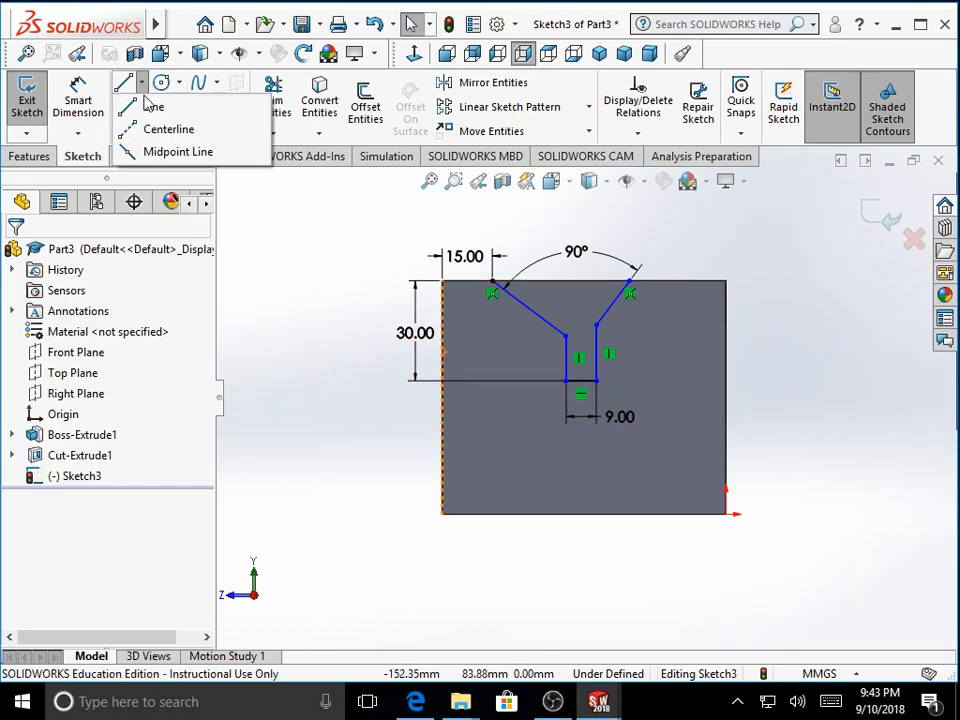
left_click(158, 130)
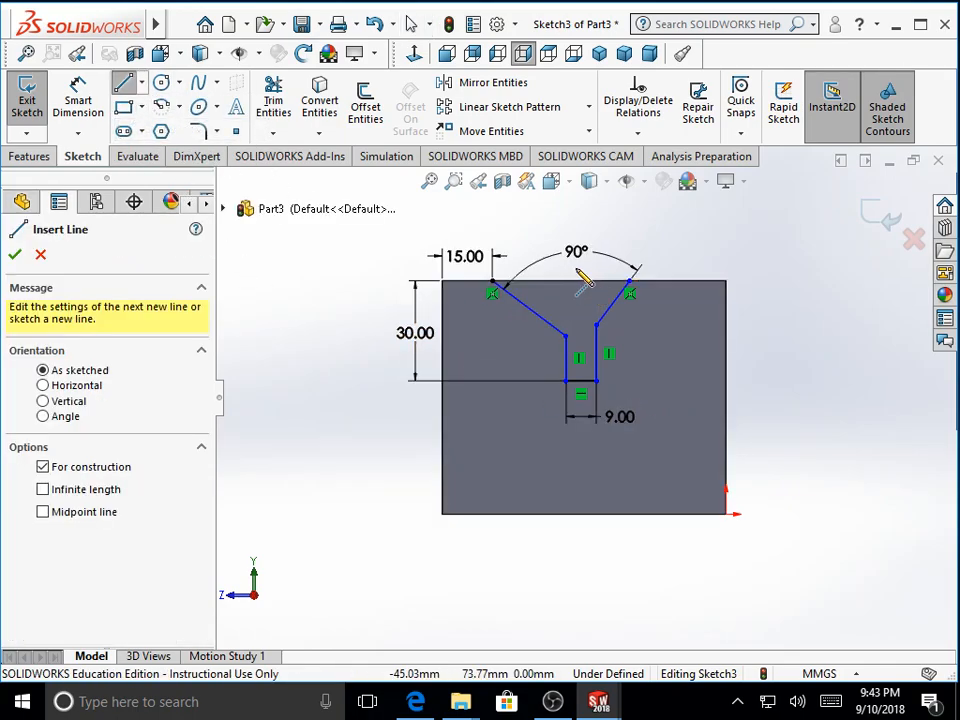
left_click(576, 268)
left_click(575, 528)
right_click(831, 336)
left_click(833, 338)
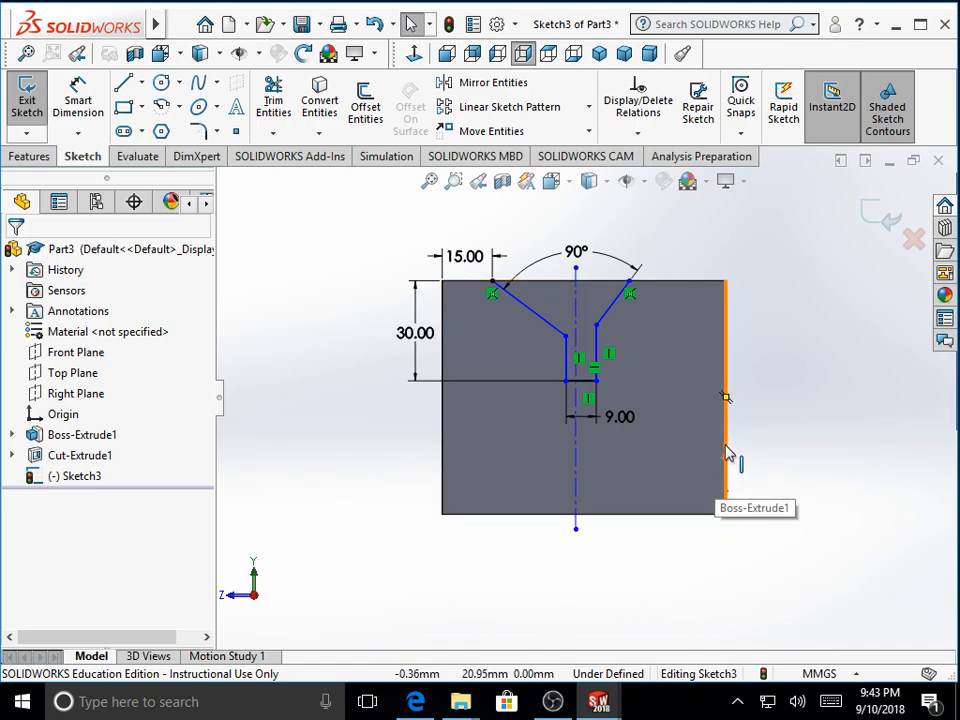
Step: Add a Symmetric relation between the face's two vertical side edges and the centerline to centre it on the block
left_click(637, 133)
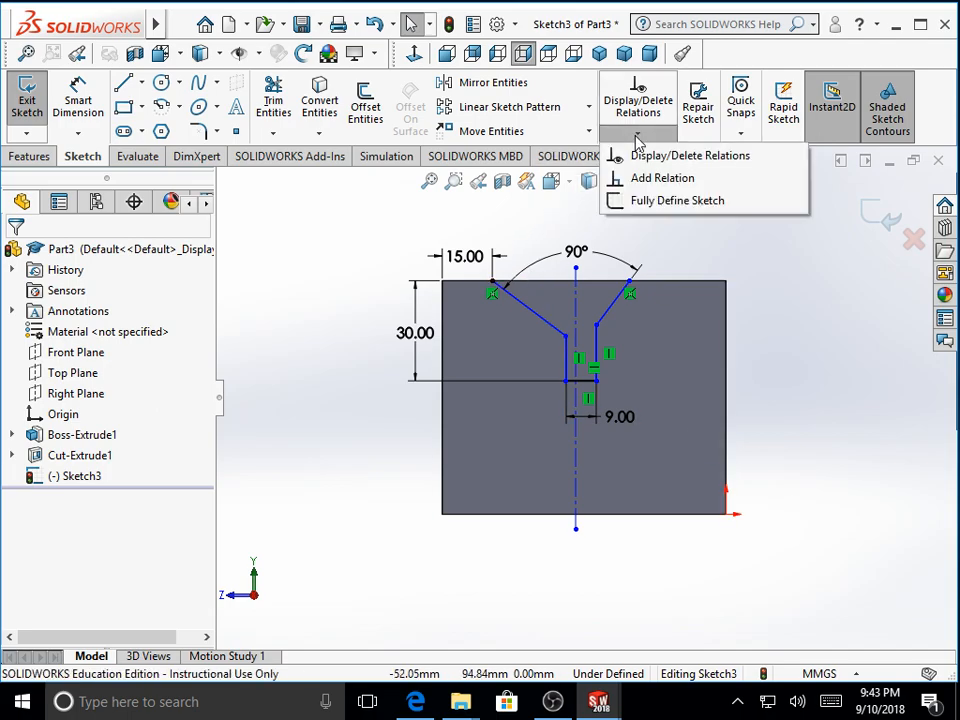
left_click(641, 178)
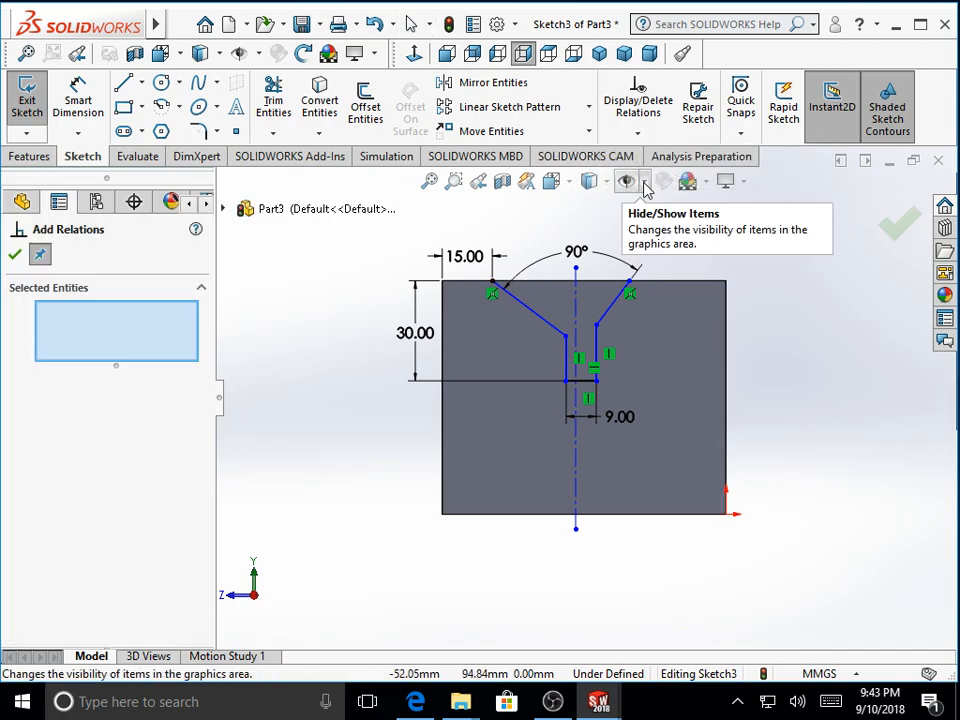
left_click(729, 393)
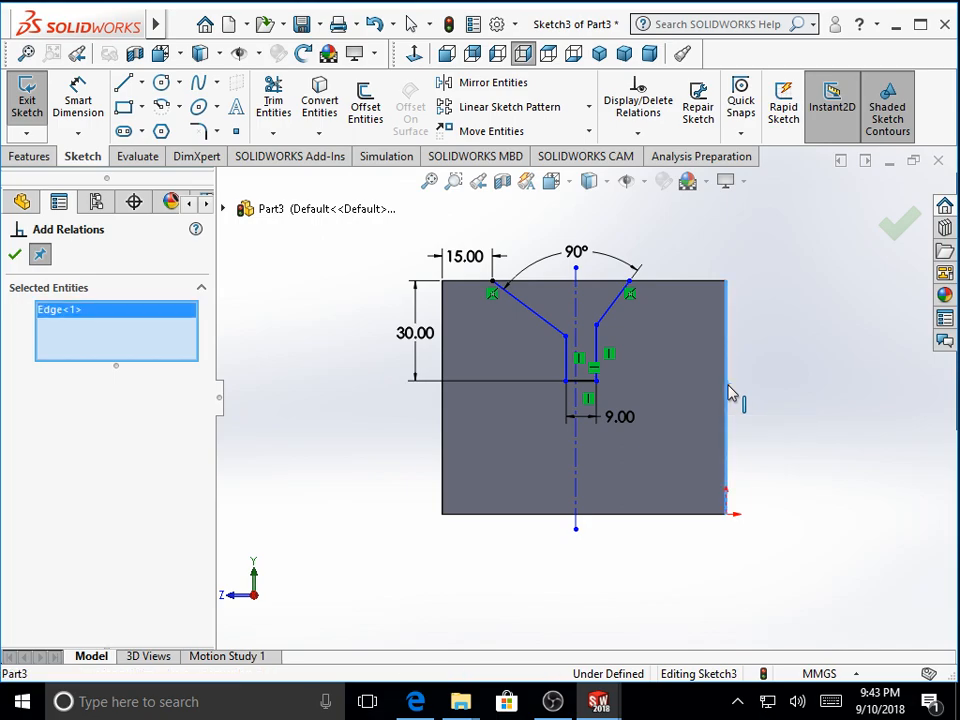
left_click(445, 452)
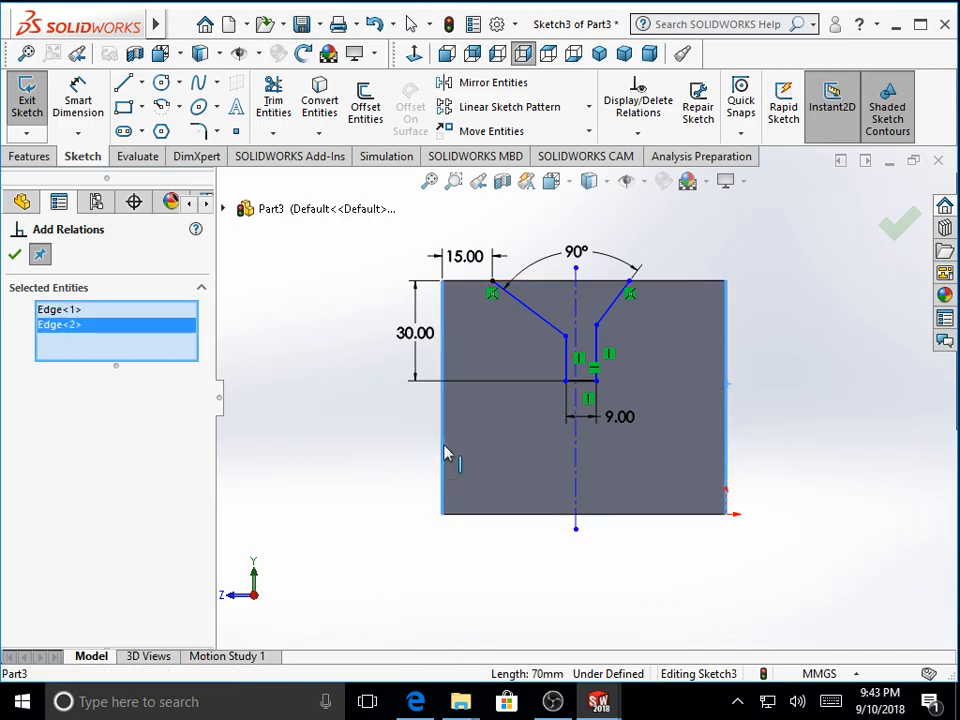
left_click(576, 465)
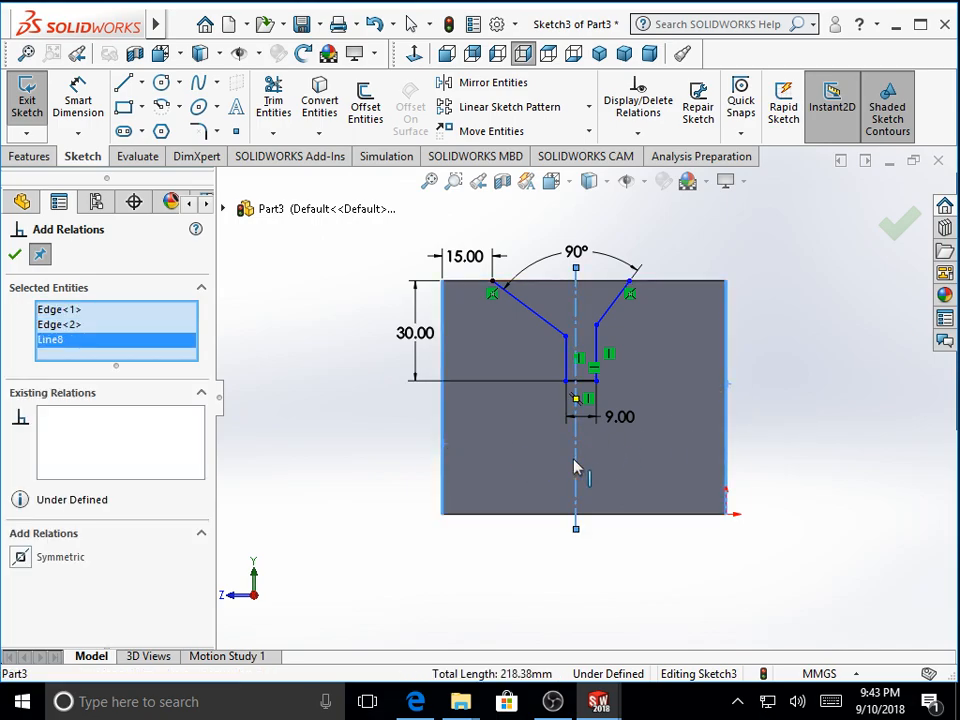
left_click(22, 558)
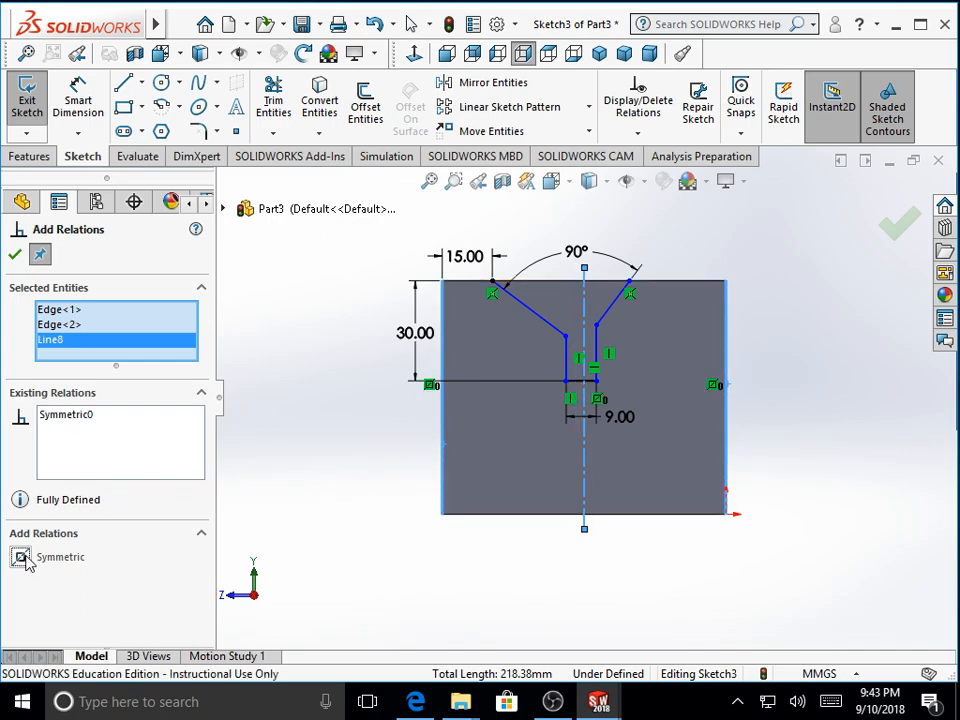
left_click(15, 256)
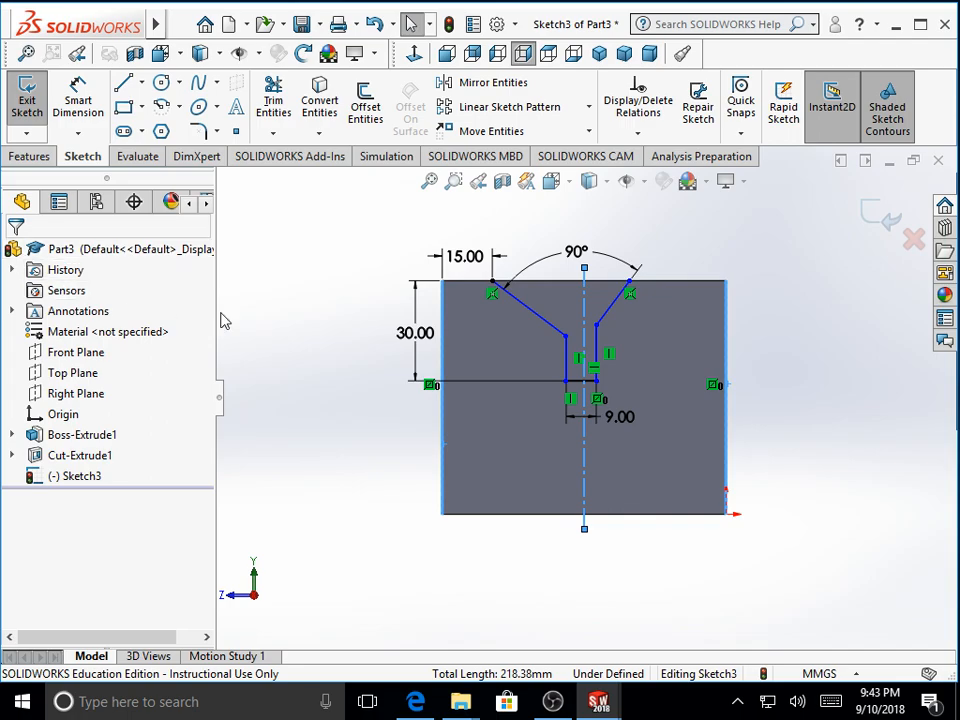
key("Escape")
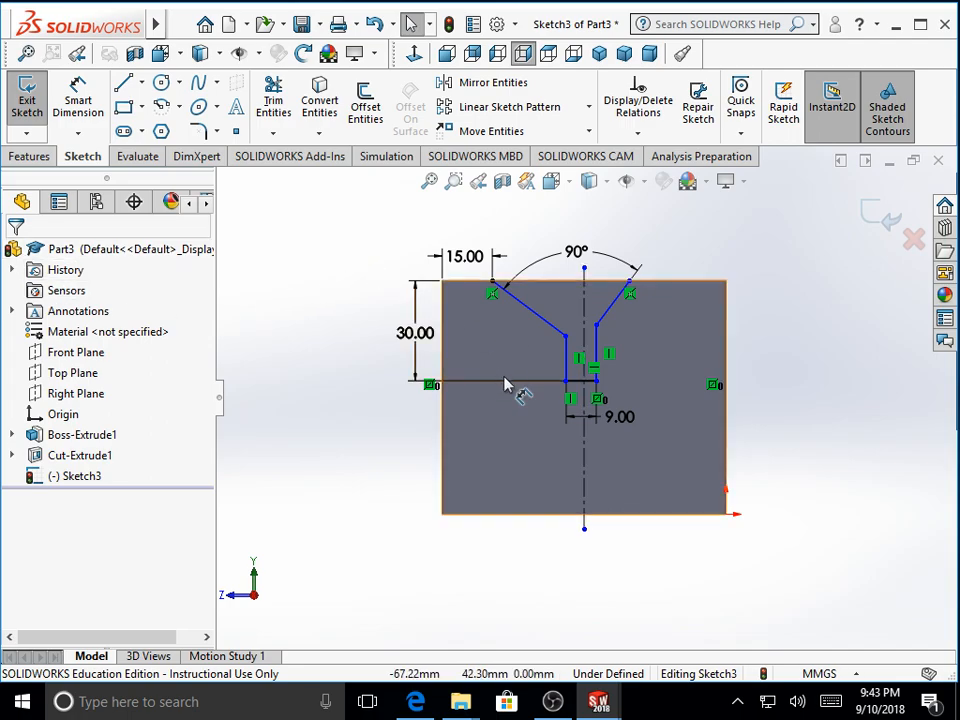
Step: Make the two vertical neck lines of the Y profile Symmetric about the centerline
left_click(567, 376)
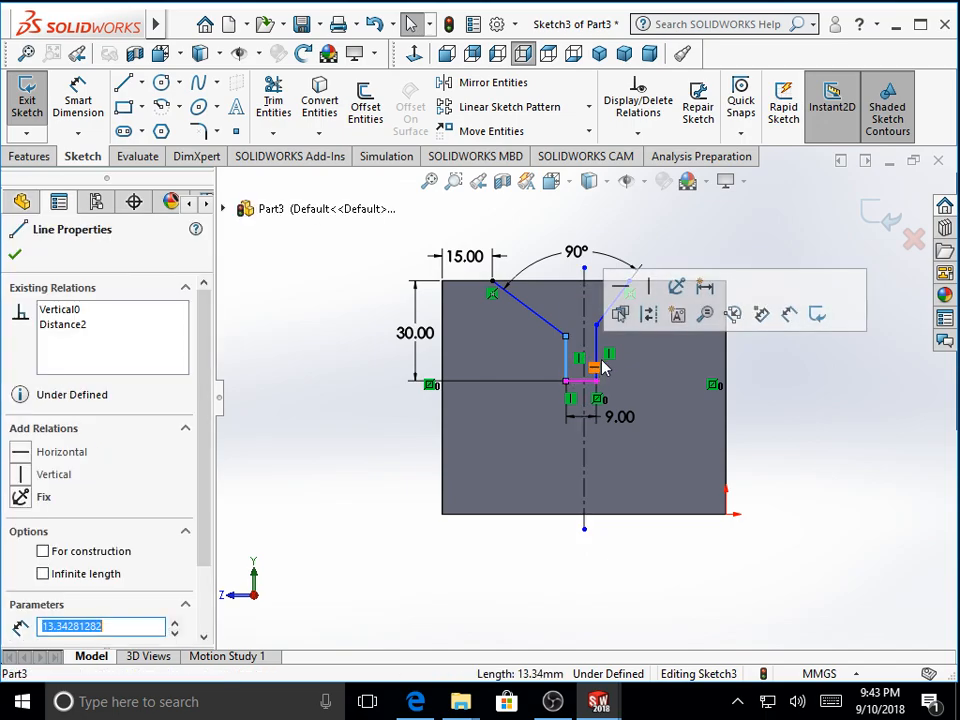
left_click(640, 136)
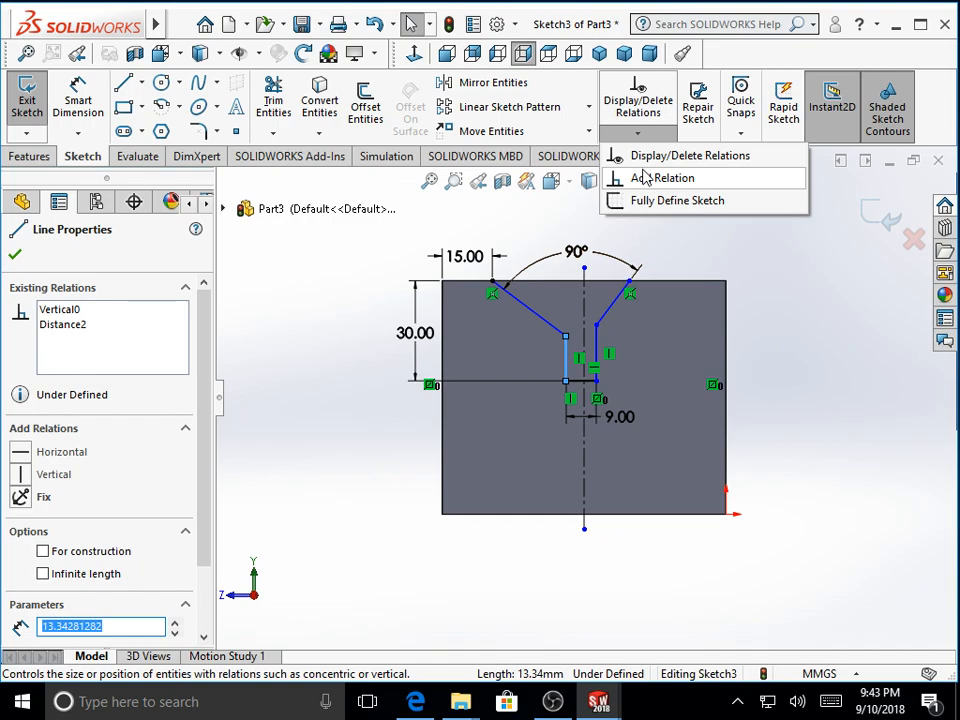
left_click(643, 178)
left_click(598, 358)
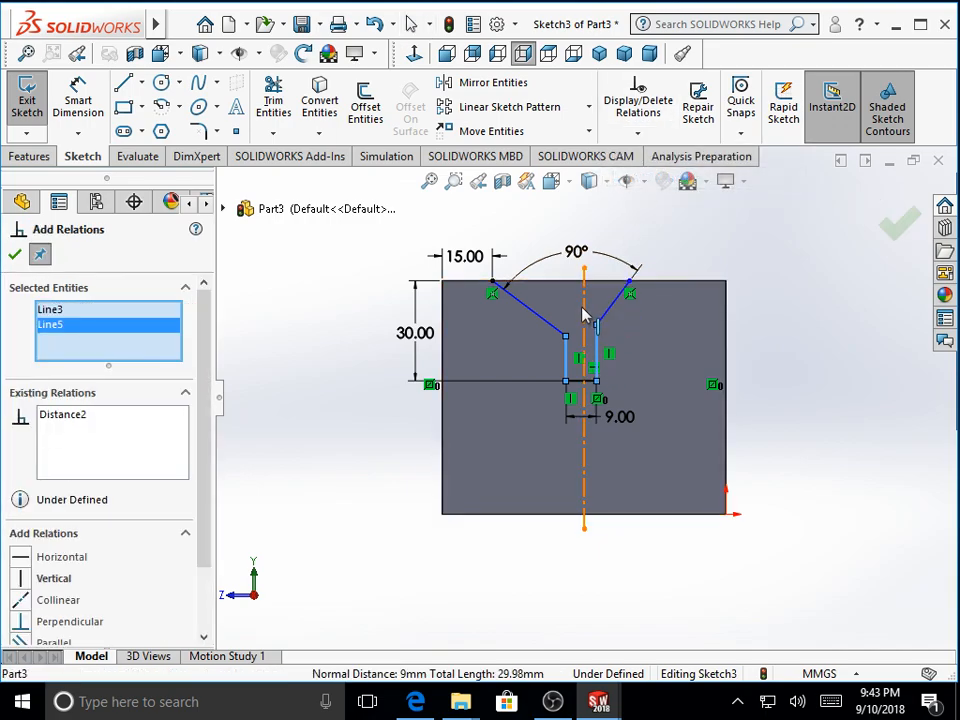
left_click(584, 315)
left_click_drag(208, 497, 206, 574)
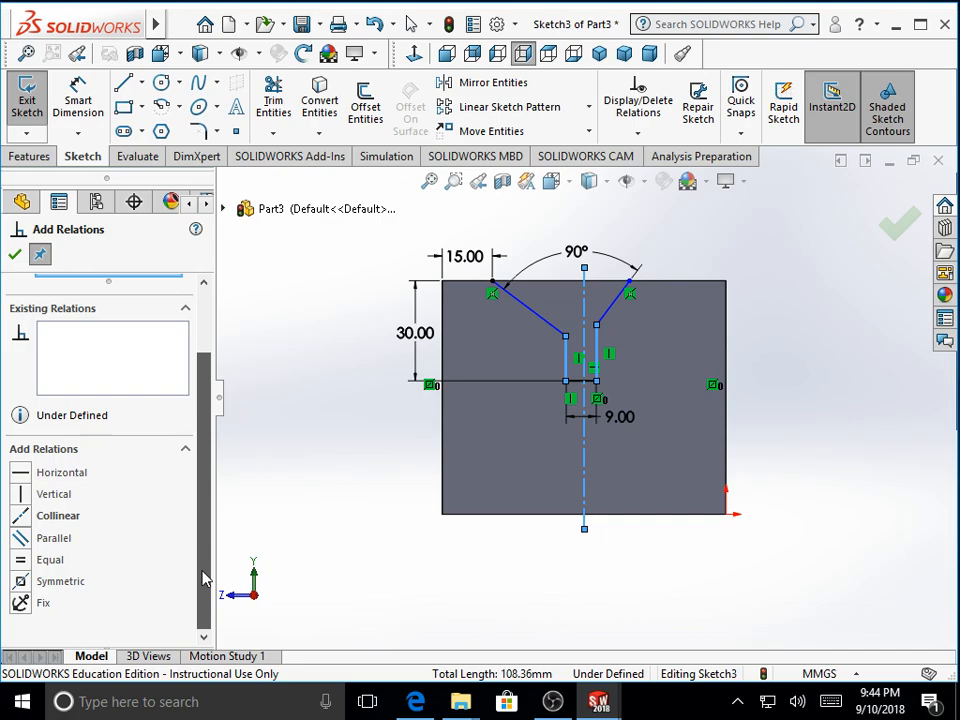
left_click(21, 582)
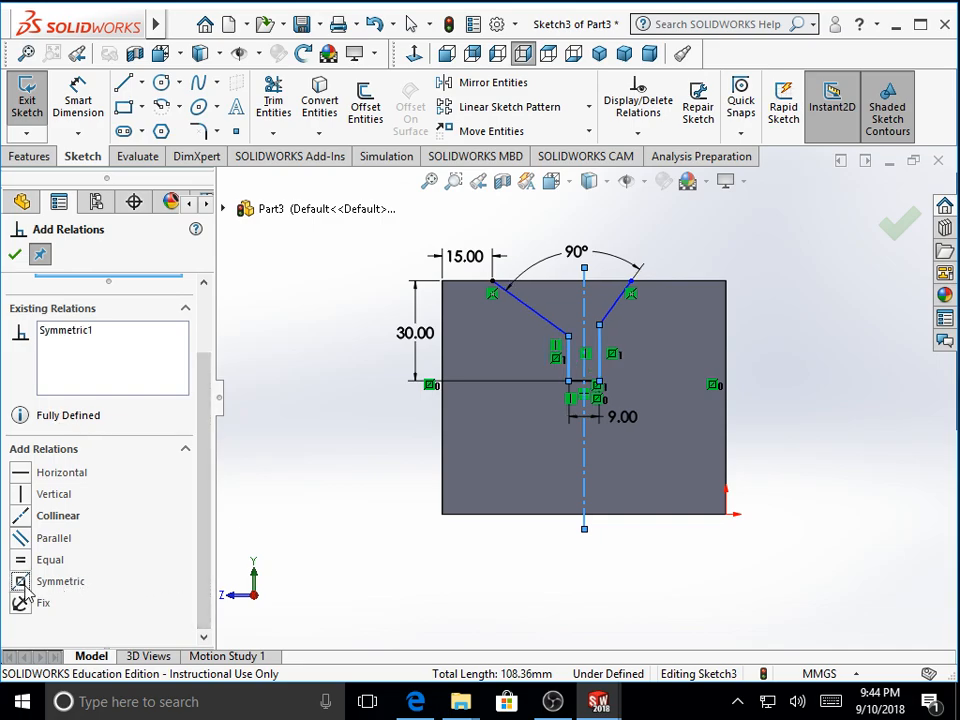
left_click(15, 257)
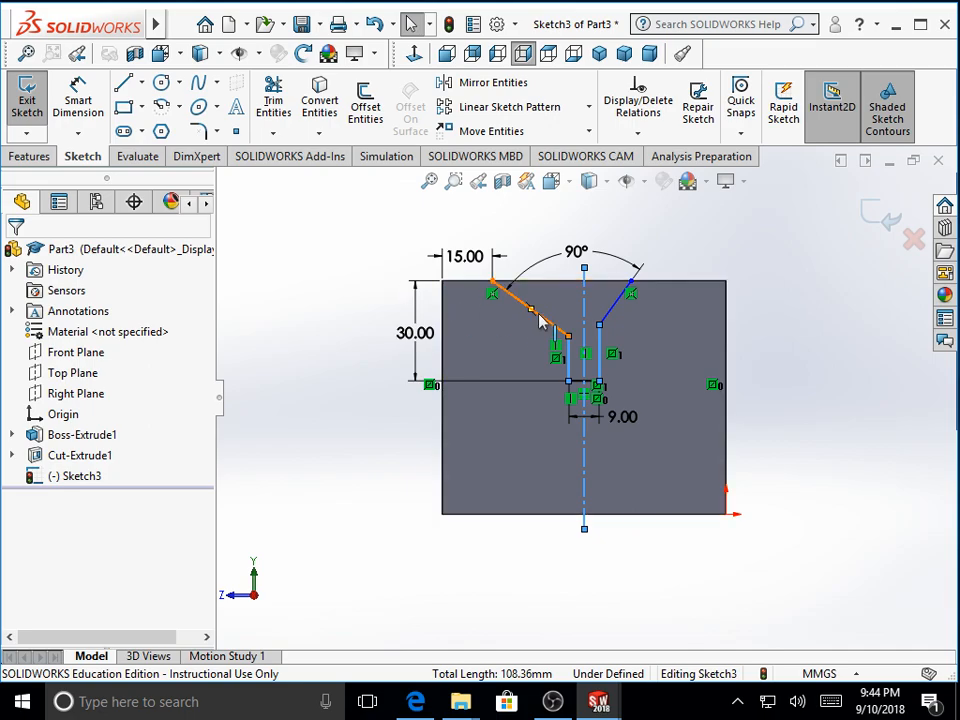
left_click(637, 133)
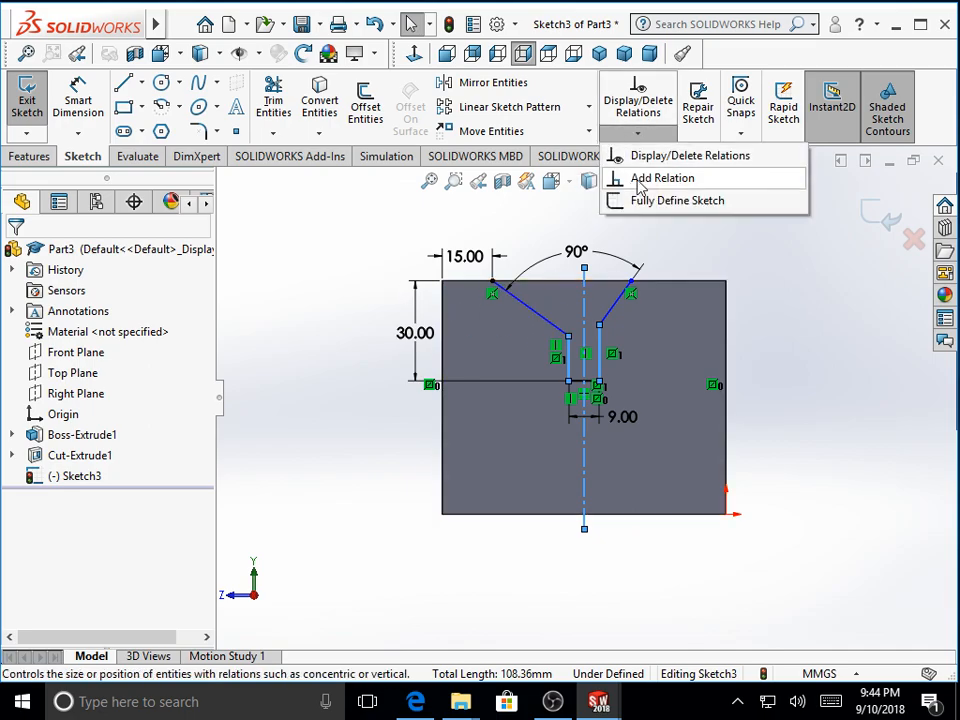
left_click(641, 185)
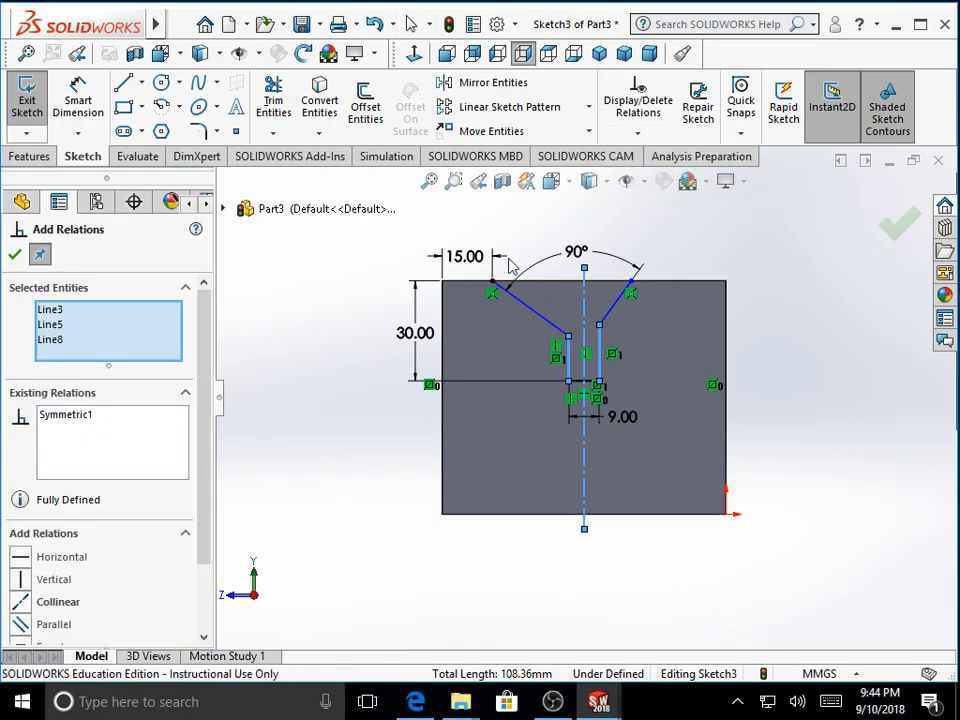
left_click(14, 257)
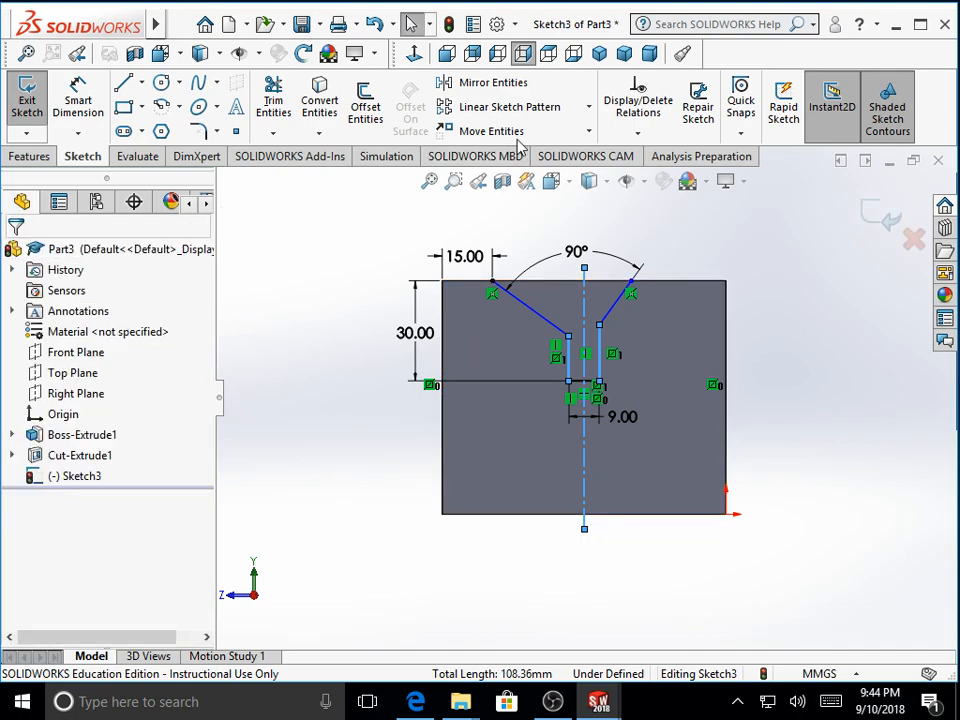
Step: Make the two slanted lines of the Y profile Symmetric about the centerline
left_click(636, 137)
left_click(640, 178)
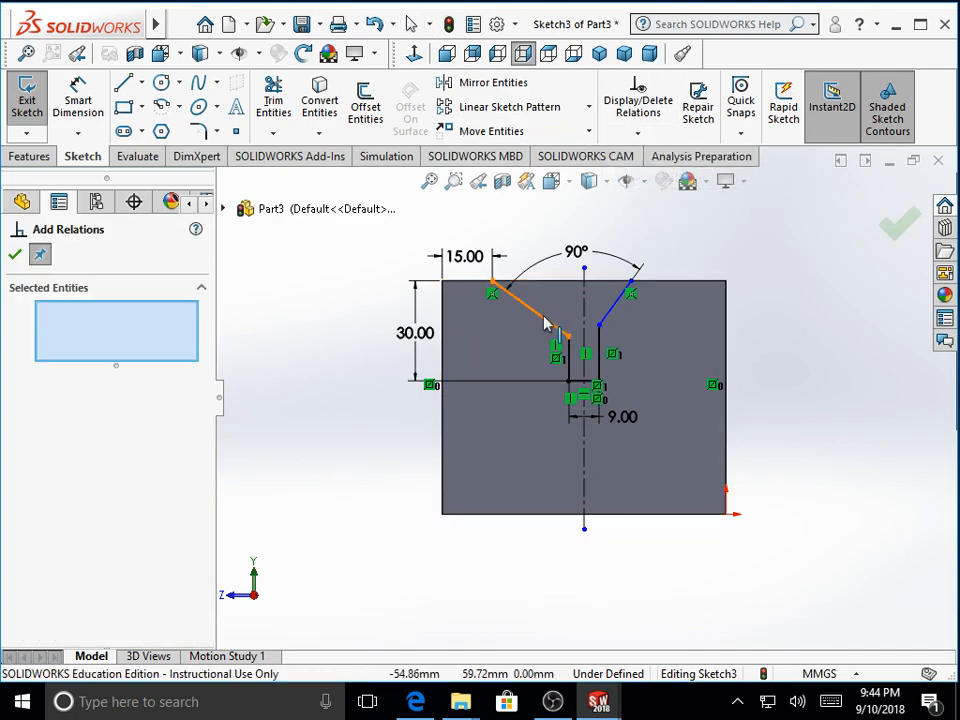
left_click(546, 322)
left_click(612, 306)
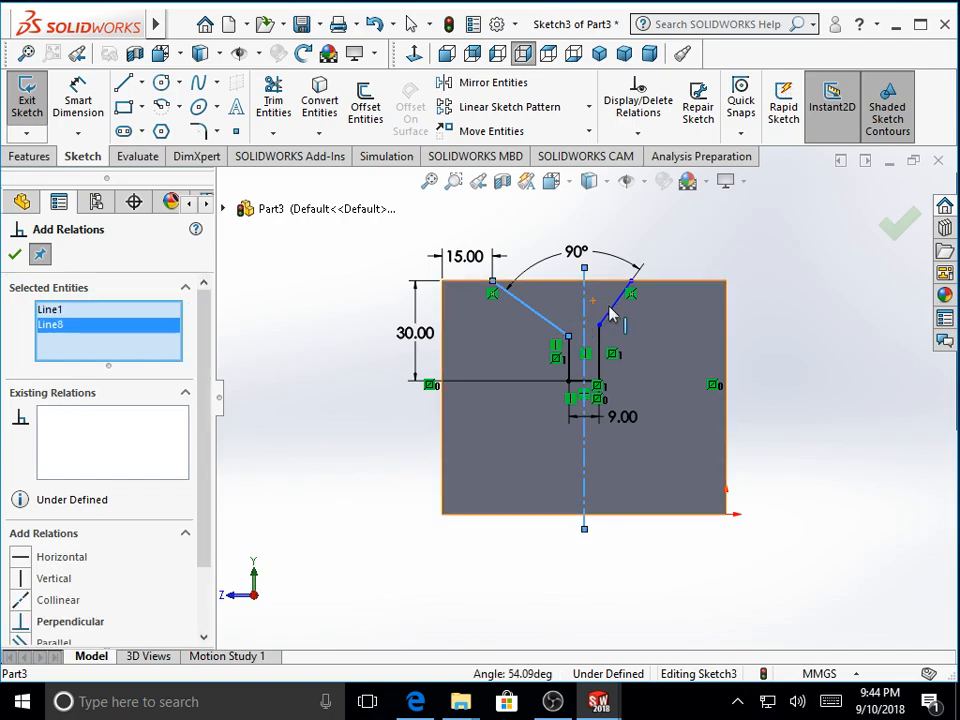
left_click(584, 300)
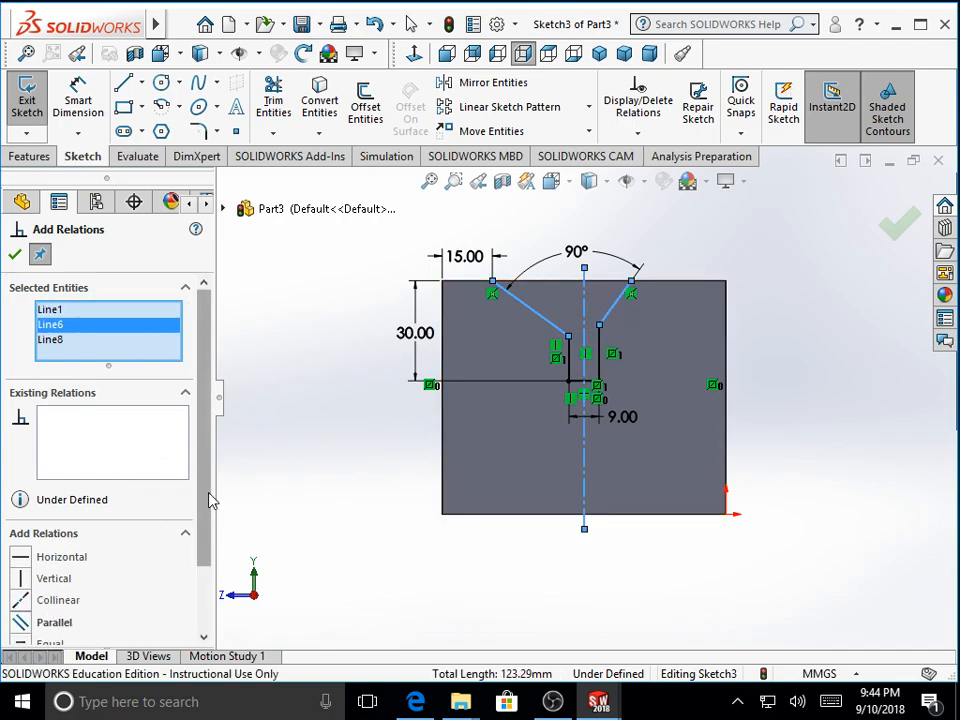
scroll(208, 546, "down", 4)
left_click(20, 581)
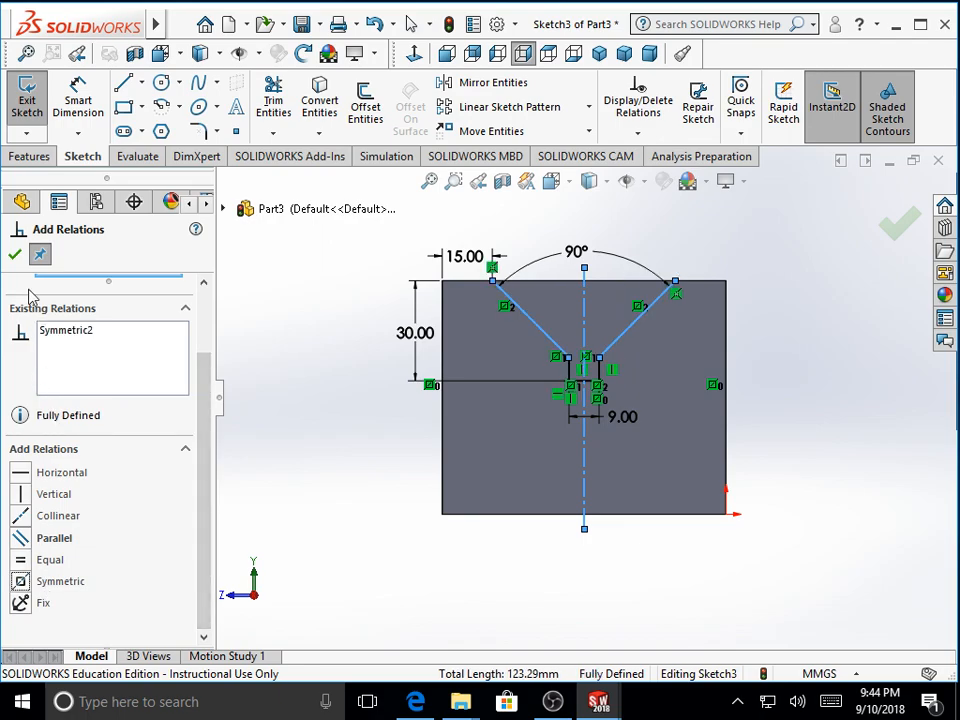
left_click(16, 256)
left_click(390, 222)
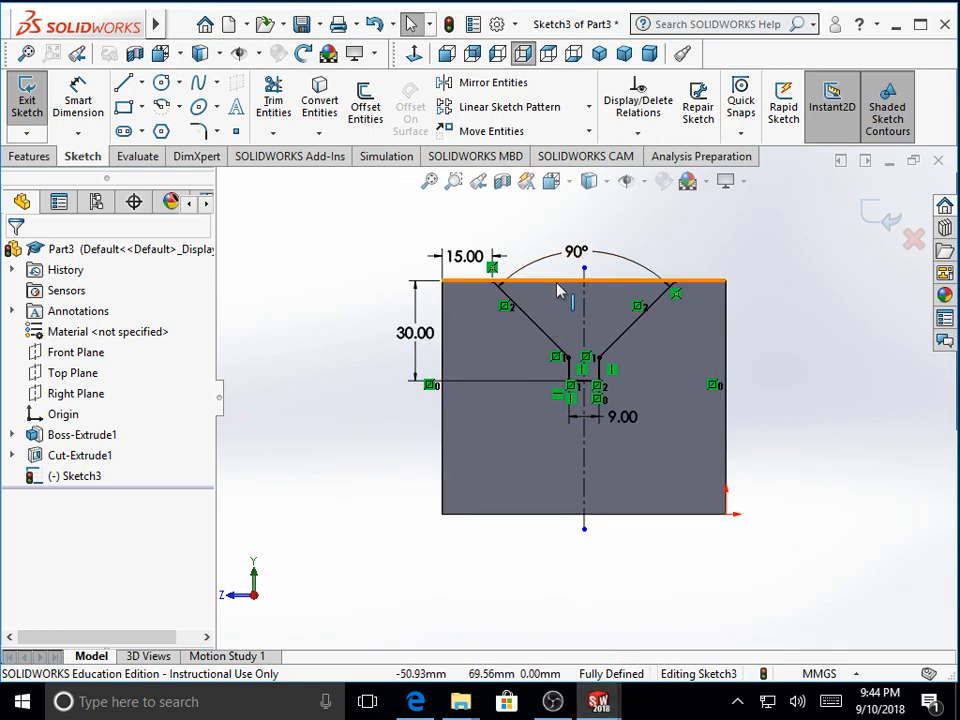
Step: In isometric view, cut the Y profile through the block with an Extruded Cut set to Through All in Direction 1 only
left_click(566, 188)
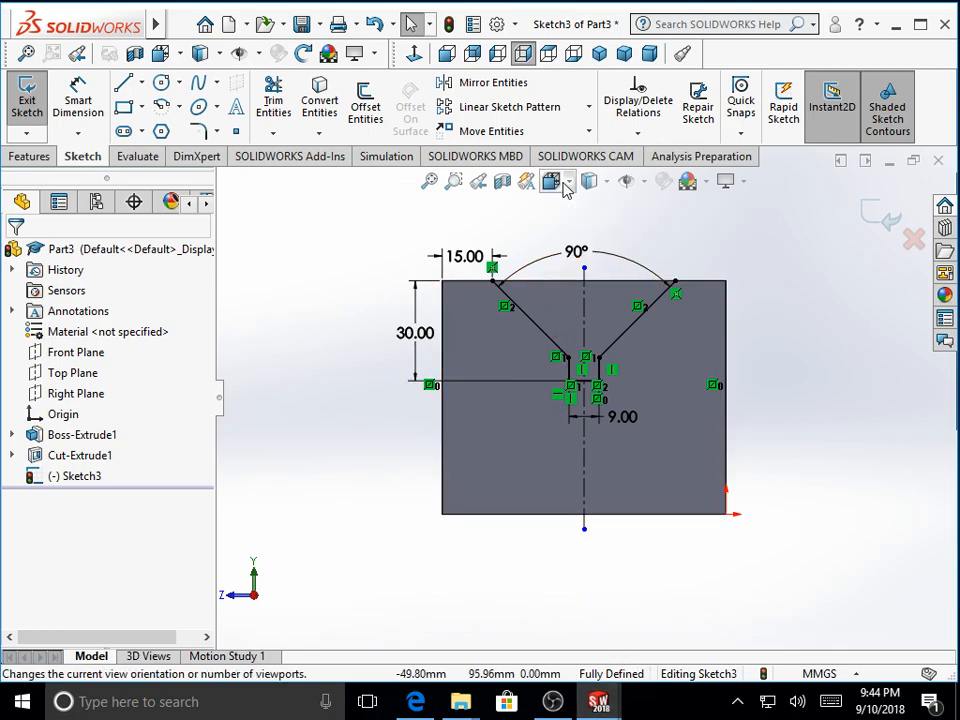
left_click(655, 249)
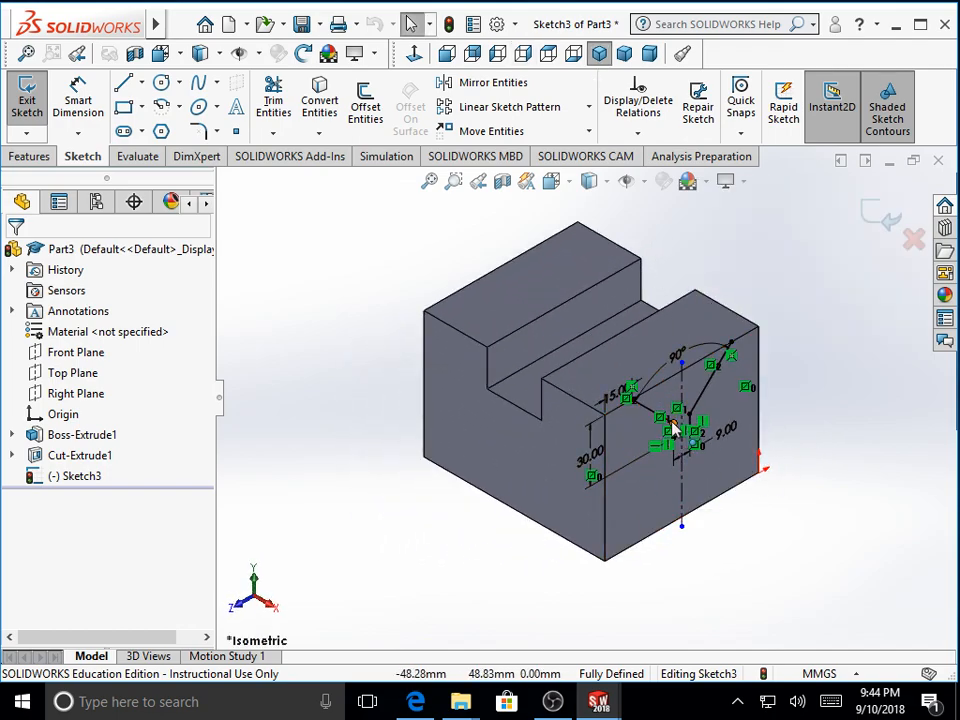
left_click(44, 160)
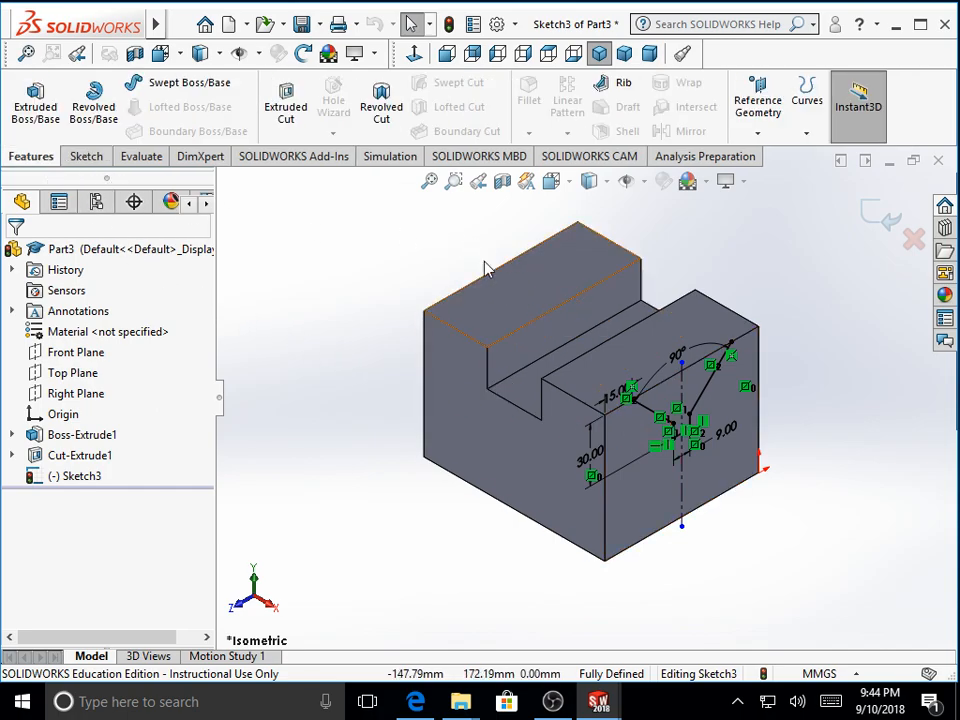
left_click(286, 100)
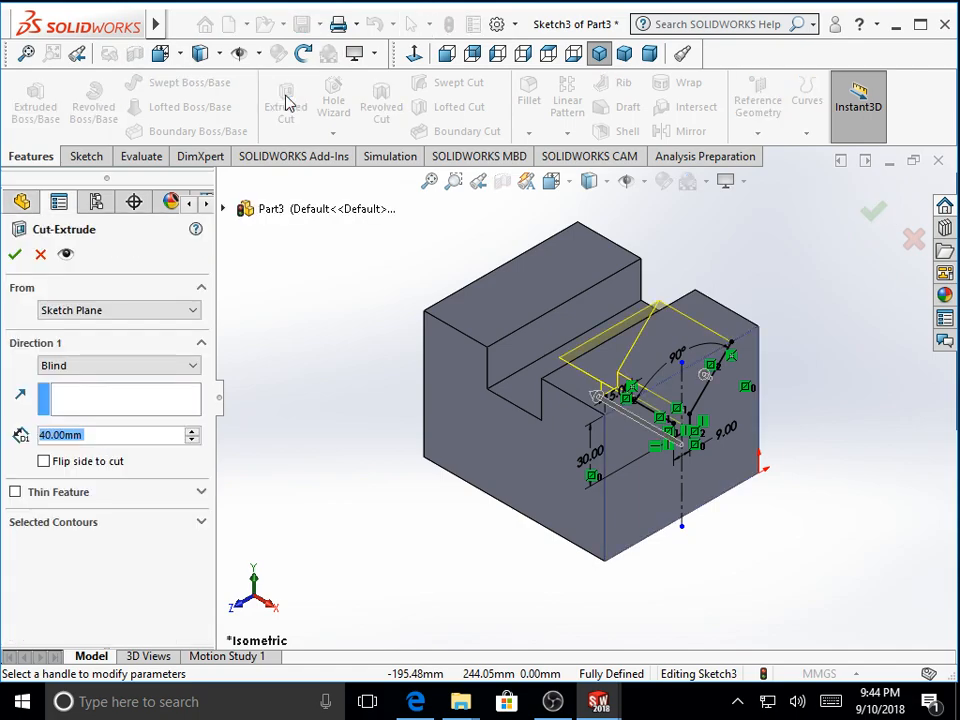
left_click(110, 372)
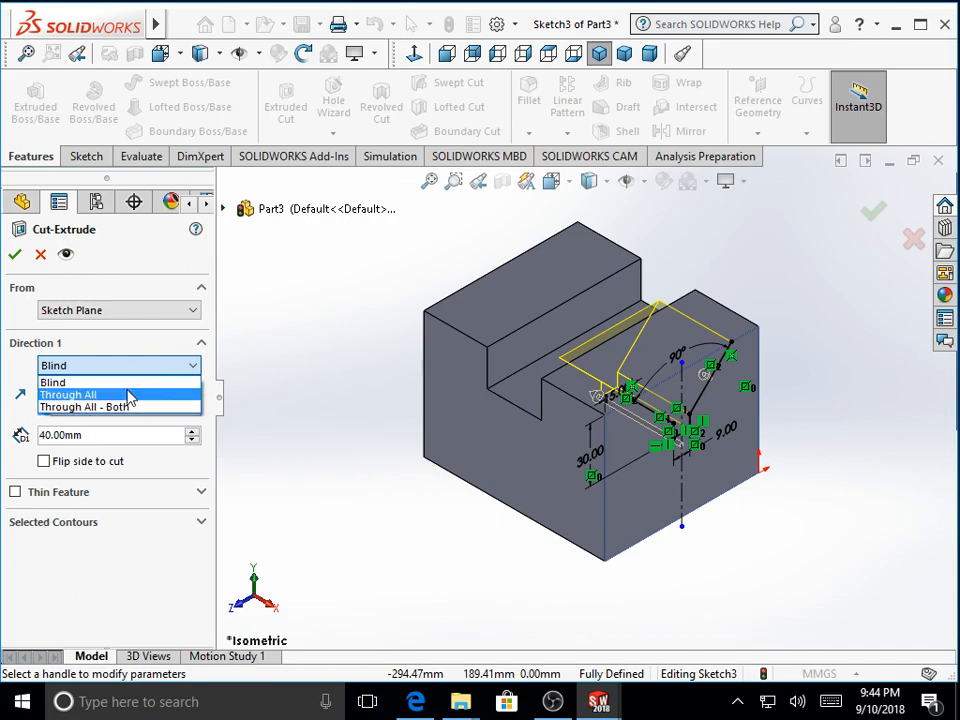
left_click(273, 377)
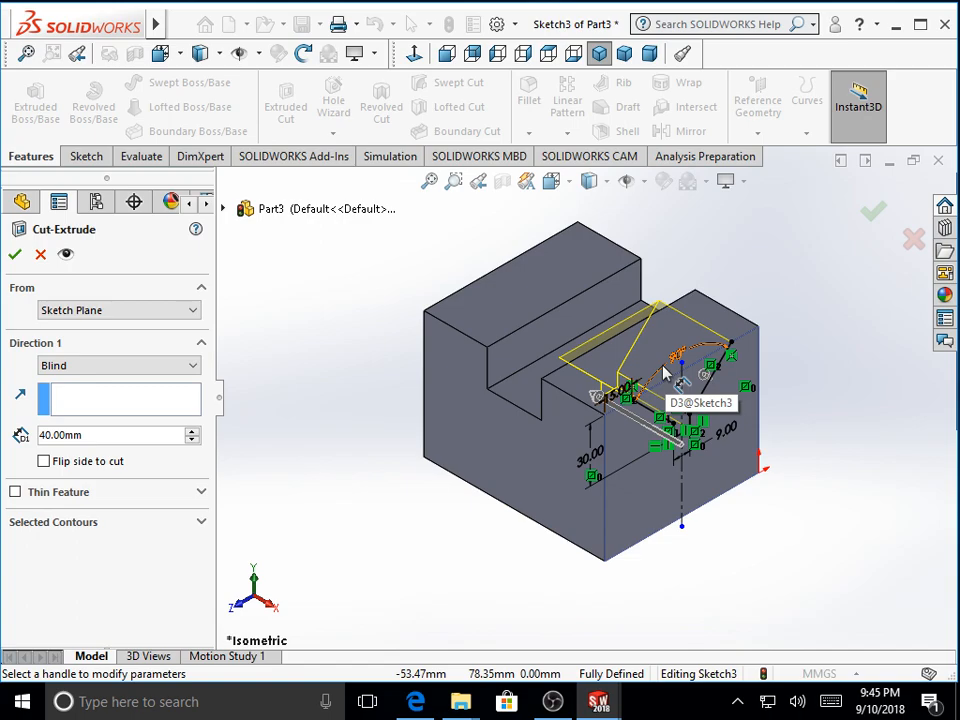
left_click(170, 370)
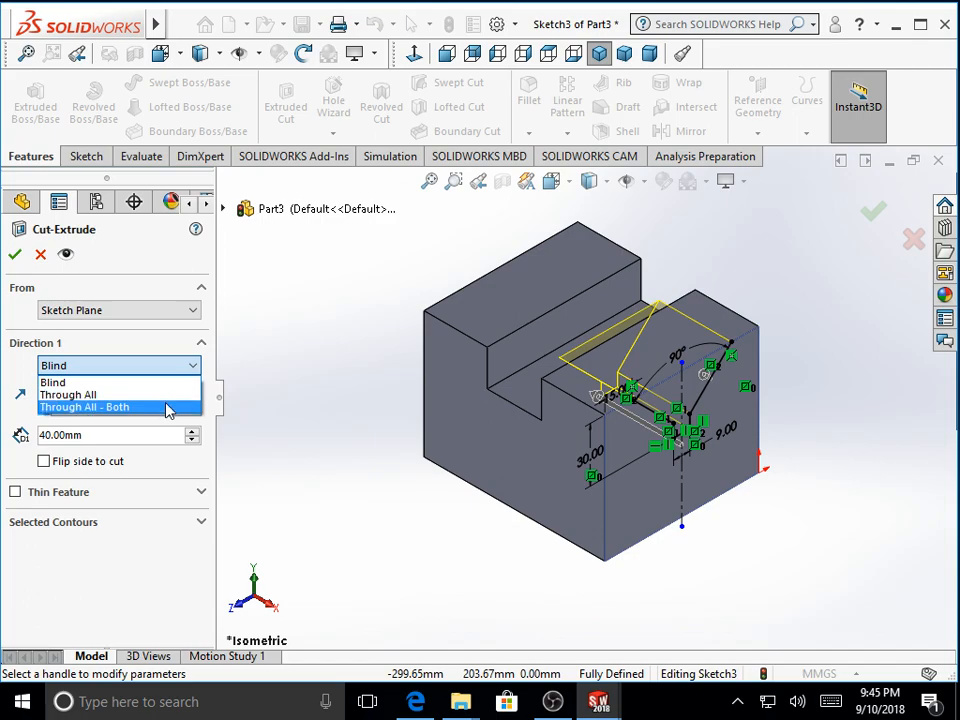
left_click(60, 382)
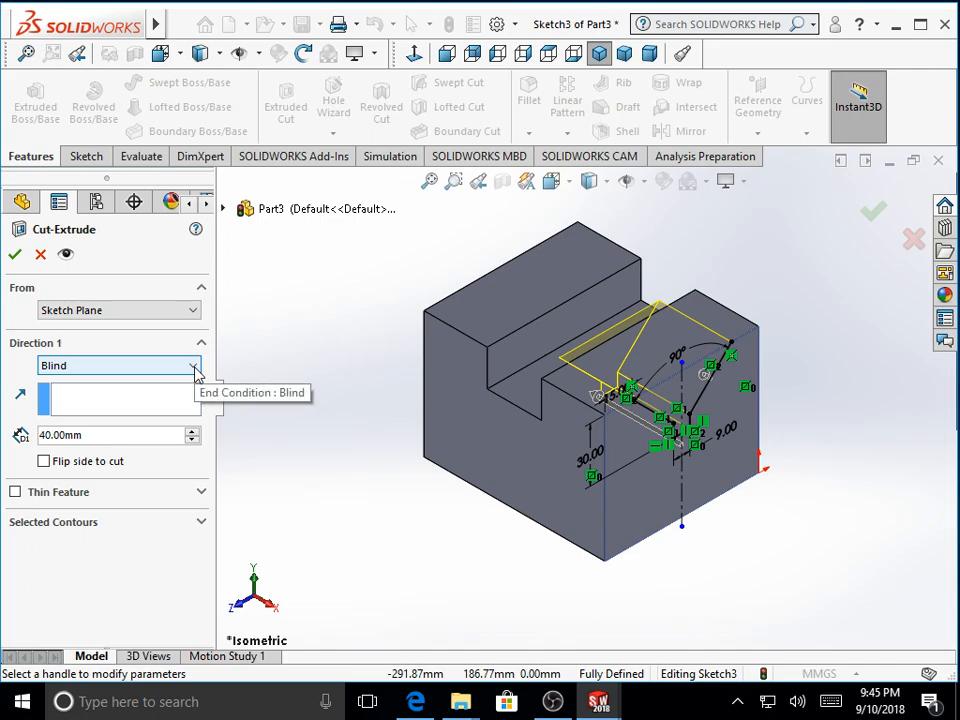
left_click(150, 366)
left_click(167, 396)
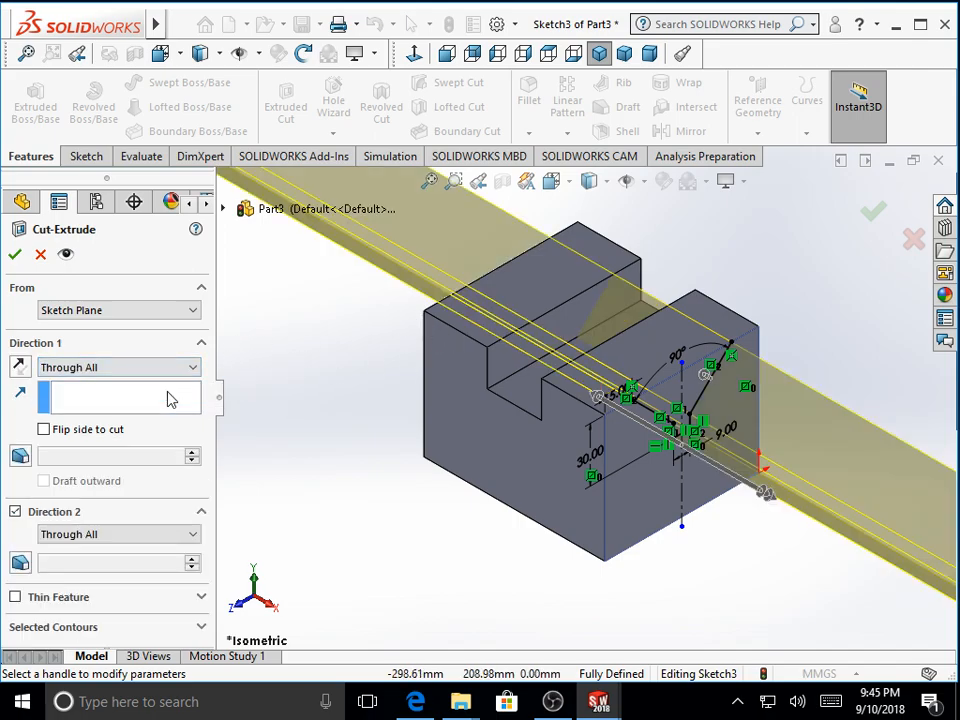
left_click(16, 512)
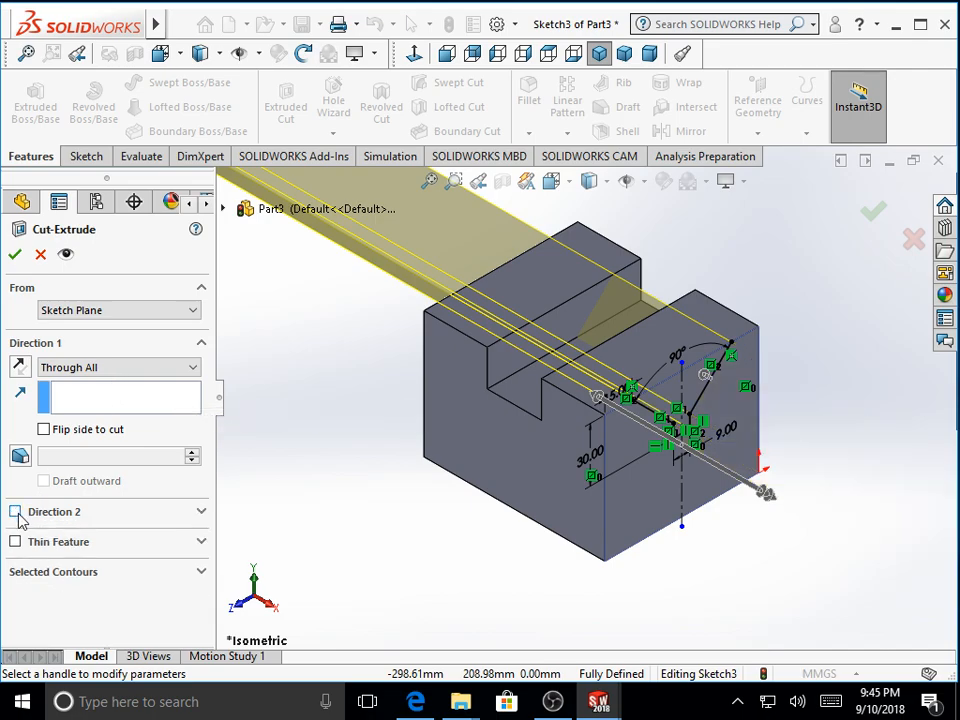
left_click(14, 254)
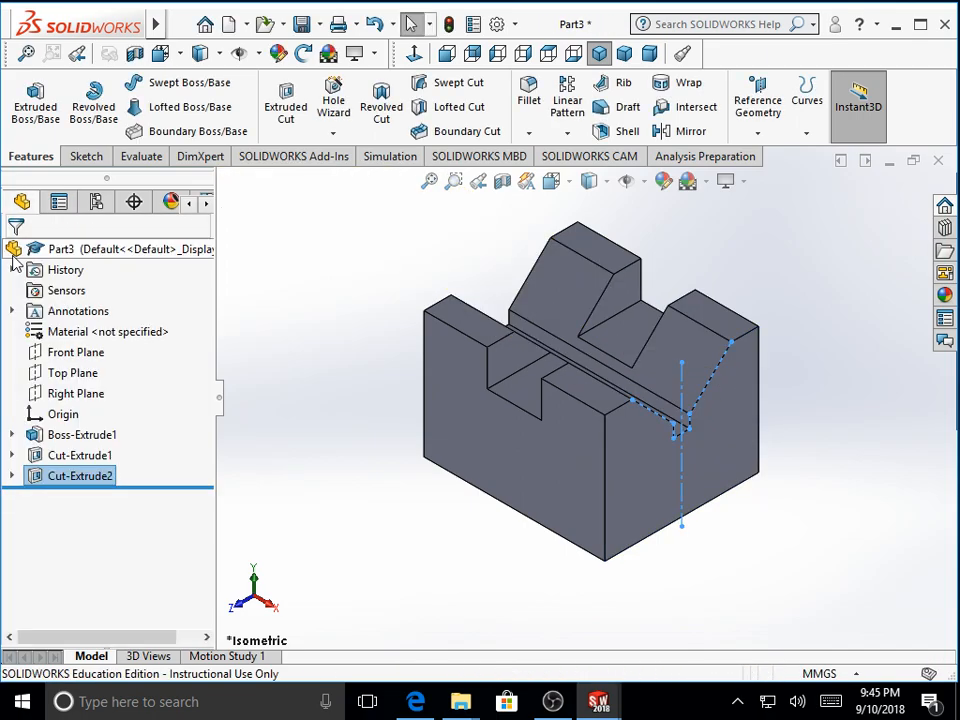
left_click(360, 405)
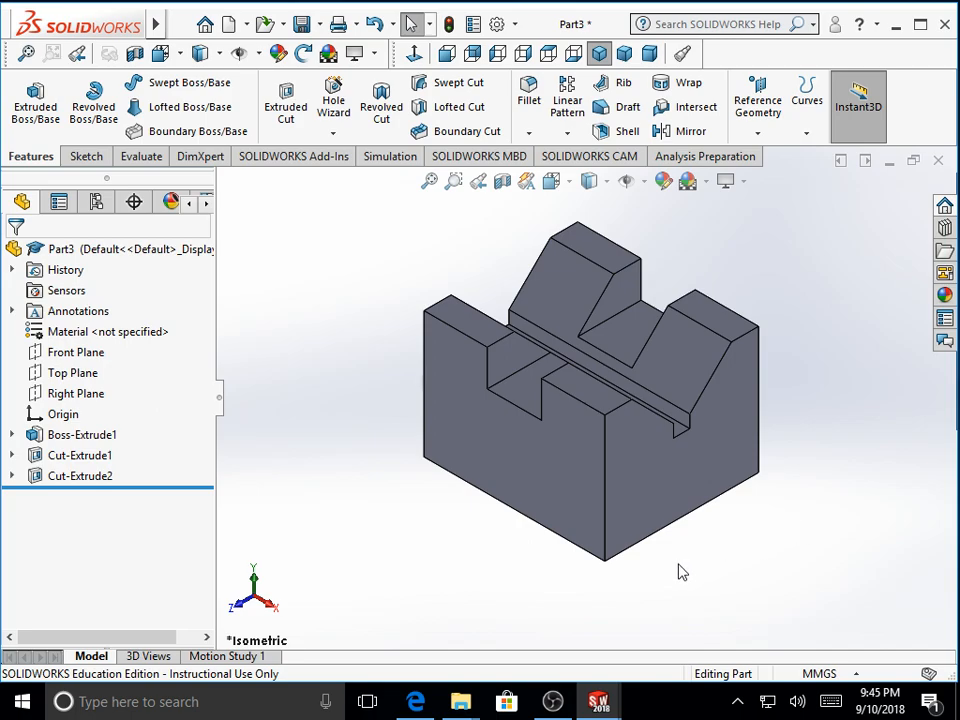
Step: Start a new sketch on the block's 85 x 70 mm side face and show it in the Right view
left_click(658, 516)
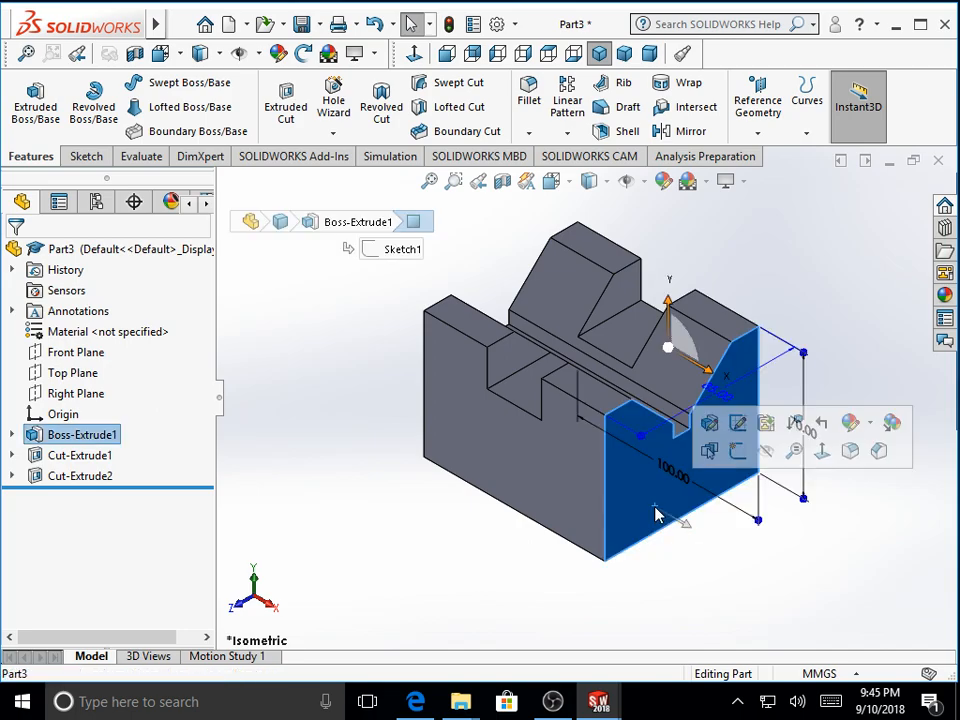
left_click(737, 452)
left_click(564, 185)
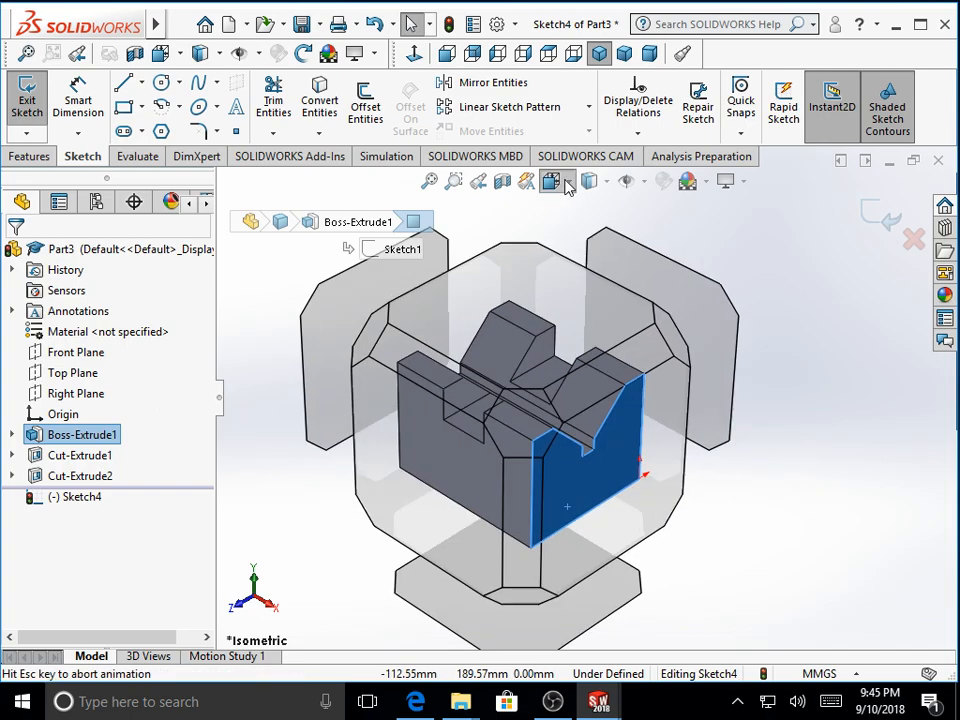
left_click(660, 287)
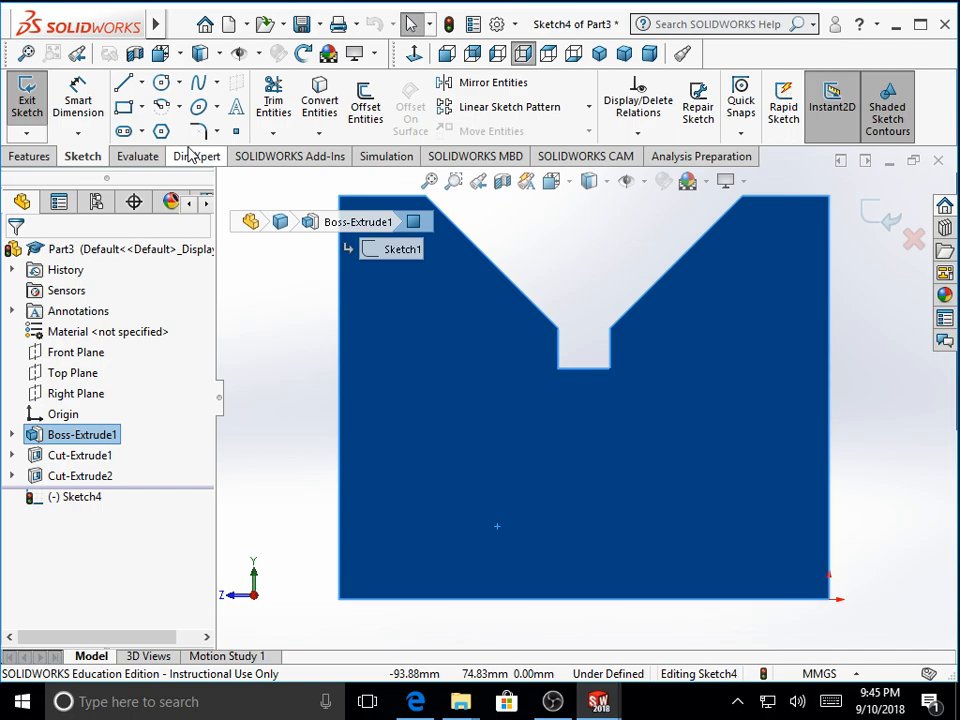
Step: Sketch an open three-line trapezoid rising about 17 mm from the face's bottom edge, with a horizontal top line about 39 mm long
left_click(123, 88)
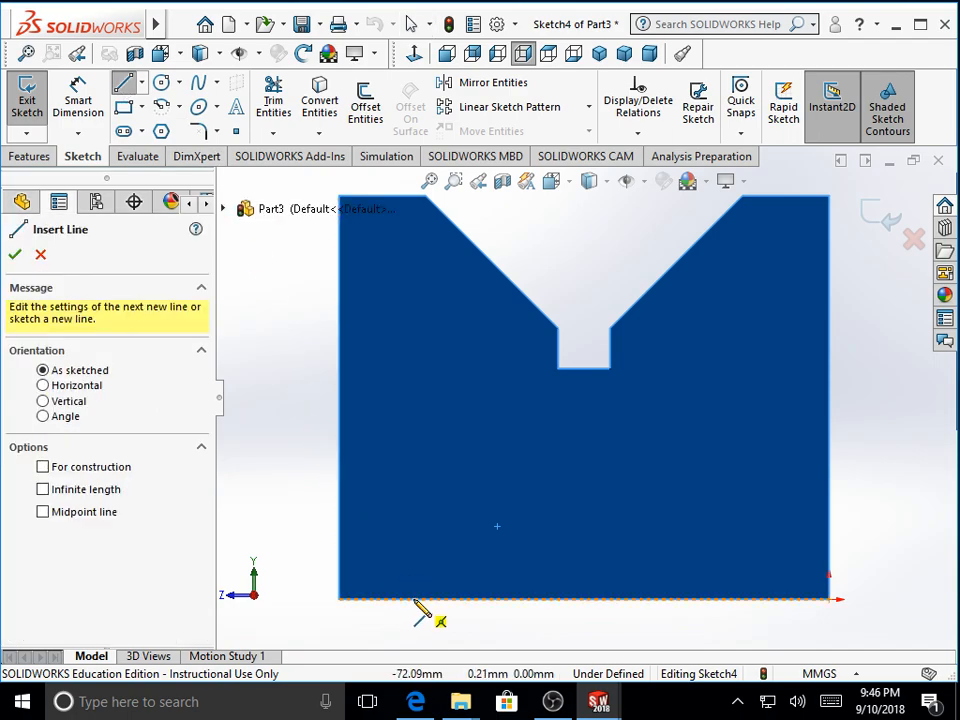
left_click(414, 599)
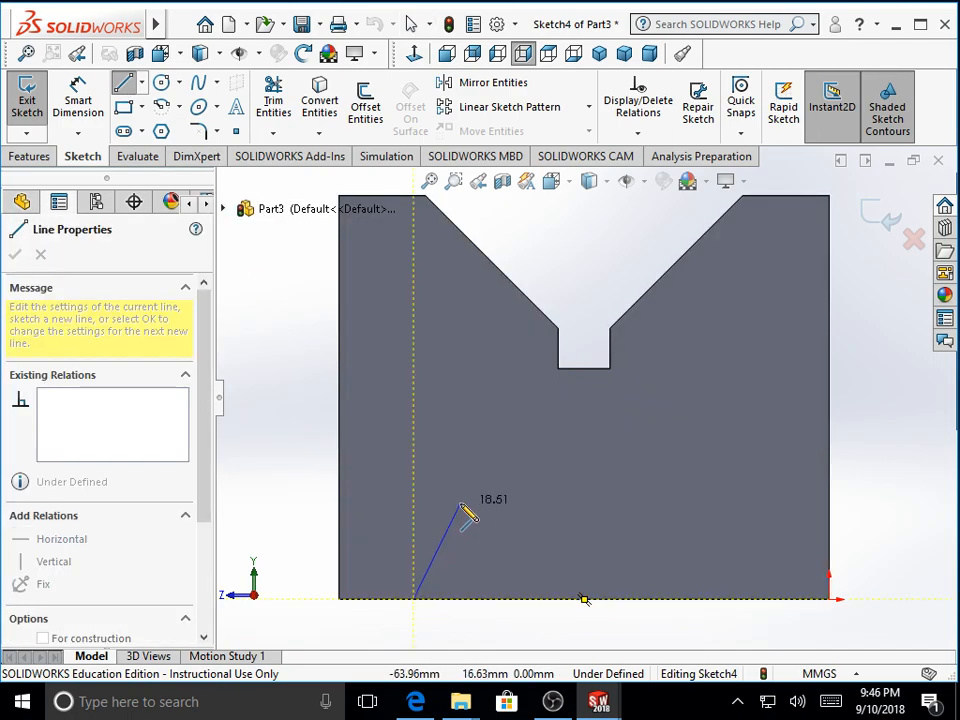
left_click(460, 503)
left_click(683, 503)
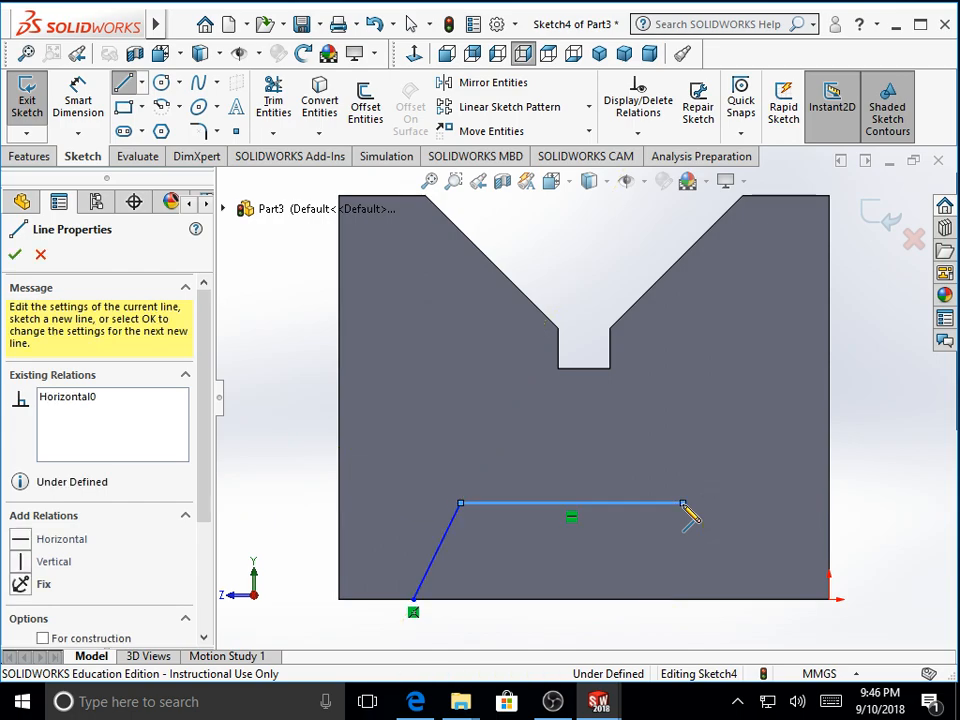
left_click(768, 599)
right_click(880, 472)
left_click(876, 489)
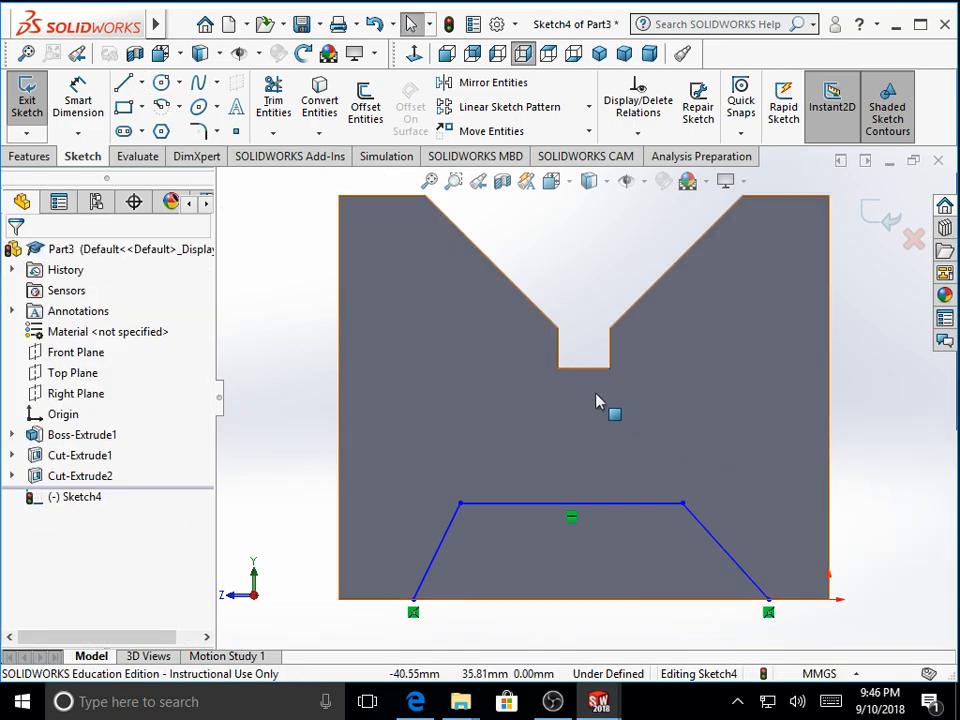
Step: Dimension the trapezoid's lower left endpoint 15 mm from the face's left vertical edge
left_click(102, 114)
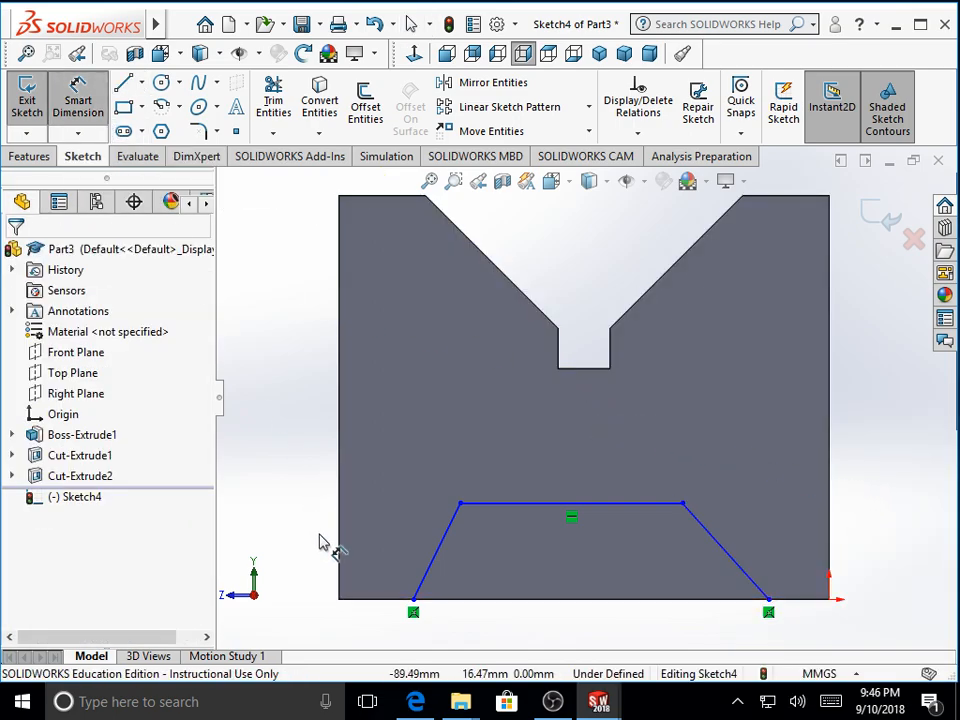
left_click(415, 601)
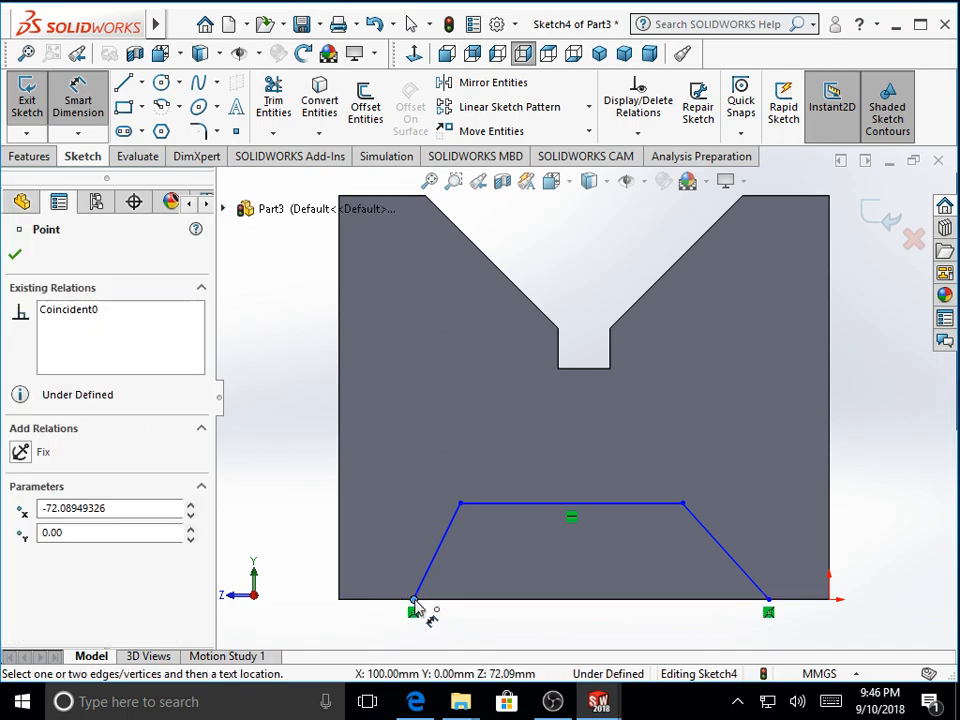
left_click(341, 568)
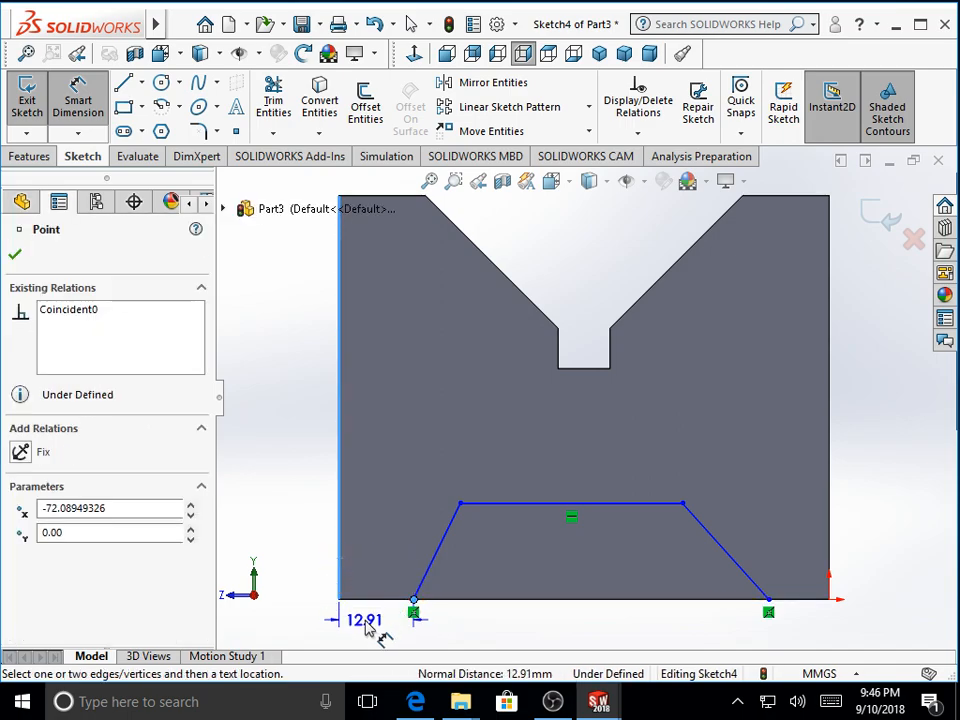
left_click(374, 620)
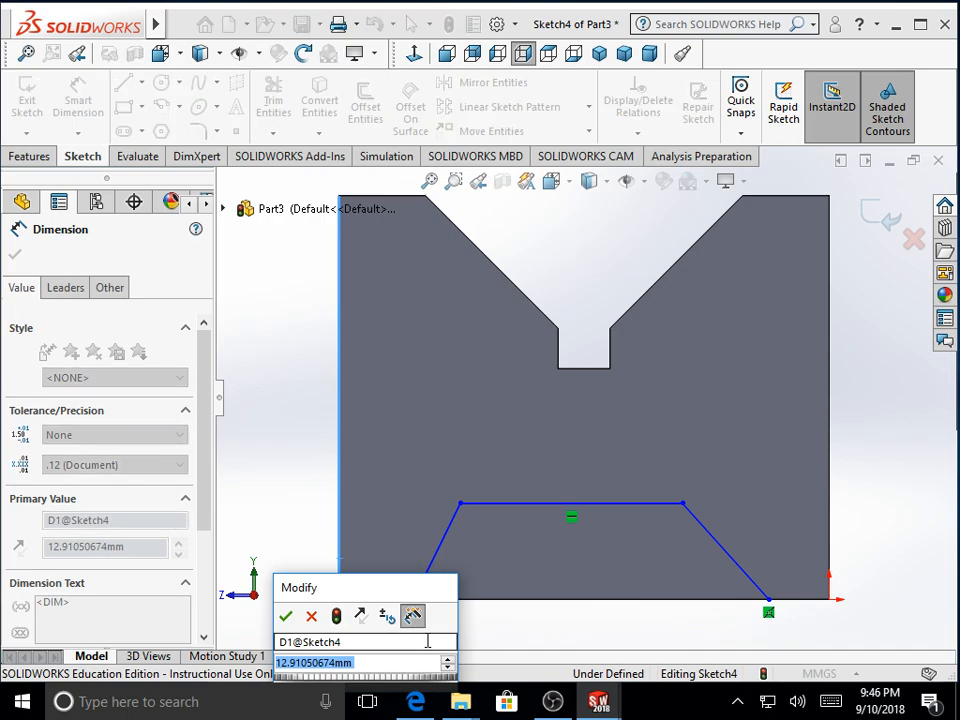
type("15")
key("Return")
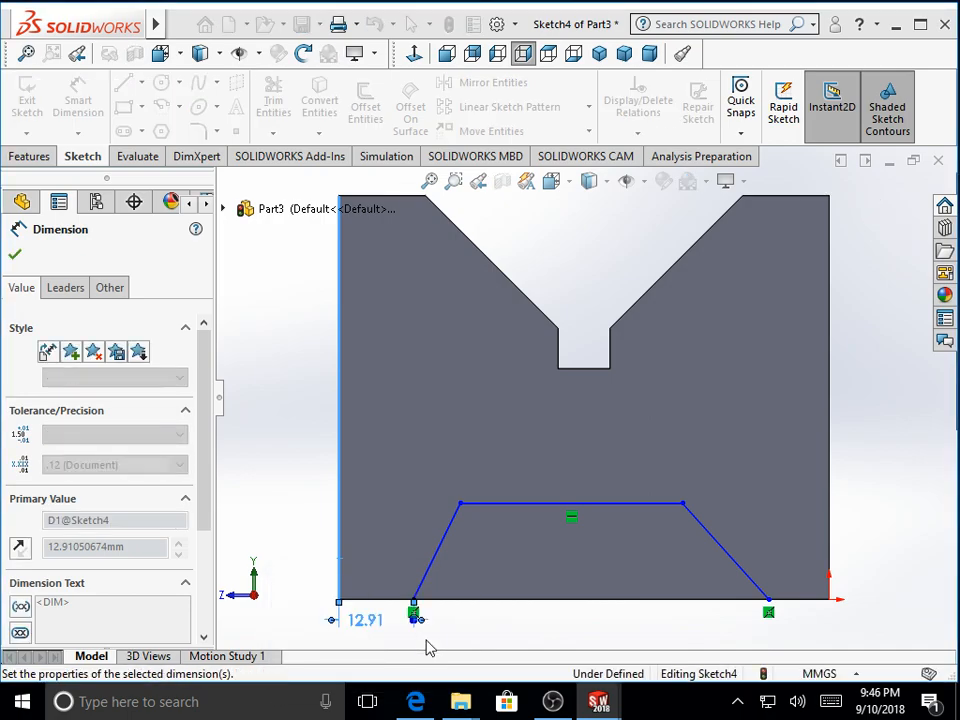
Step: Dimension the trapezoid's top line 13 mm above the face's bottom edge
left_click(520, 504)
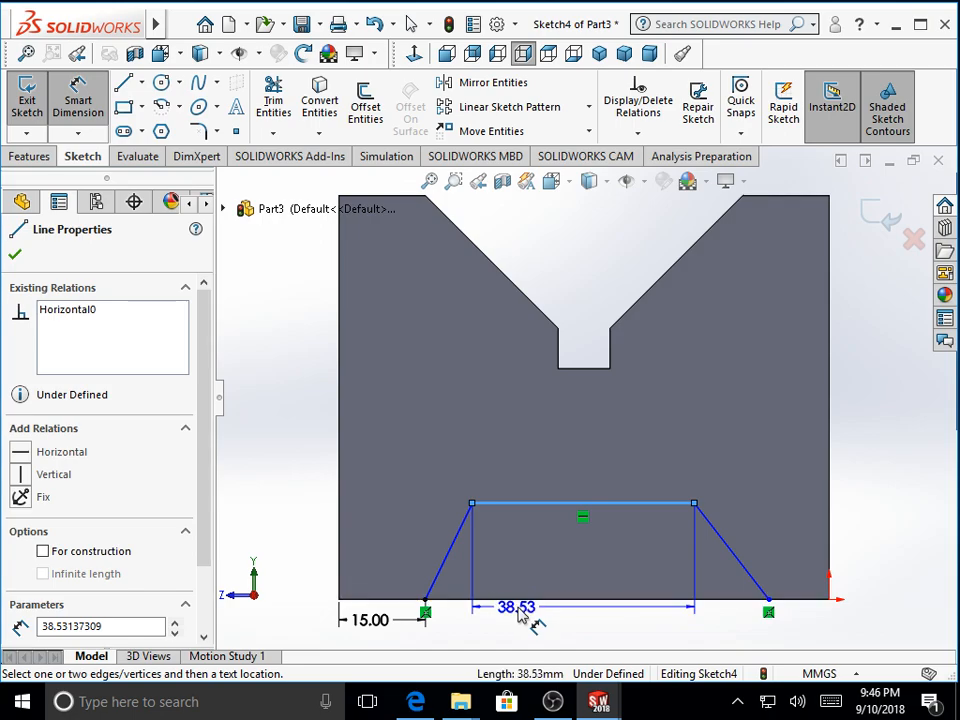
left_click(525, 600)
left_click(296, 527)
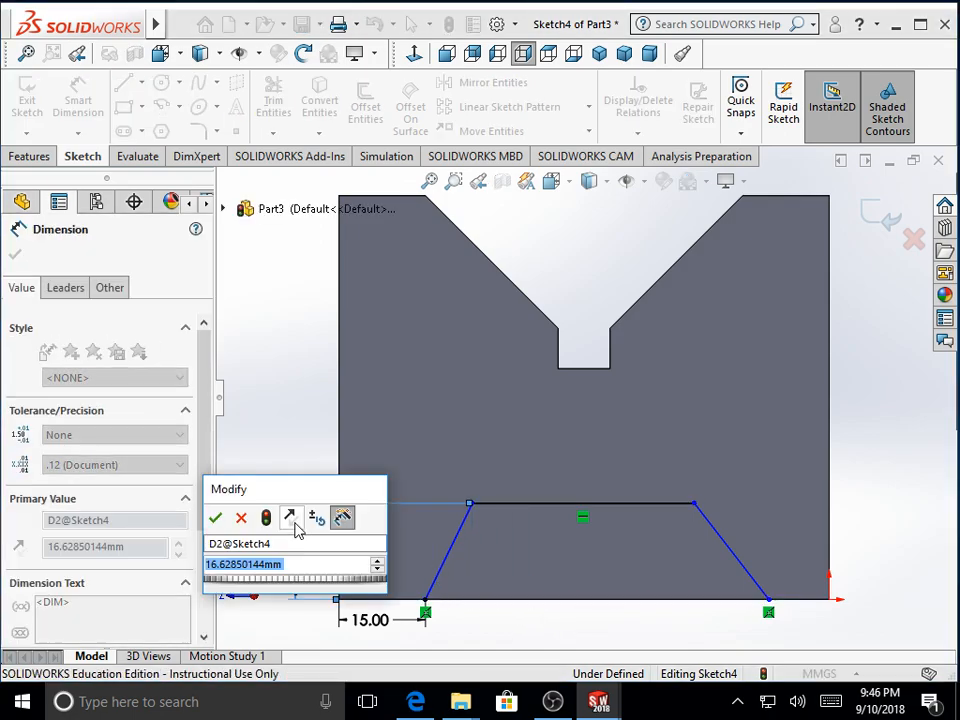
type("1")
key("Escape")
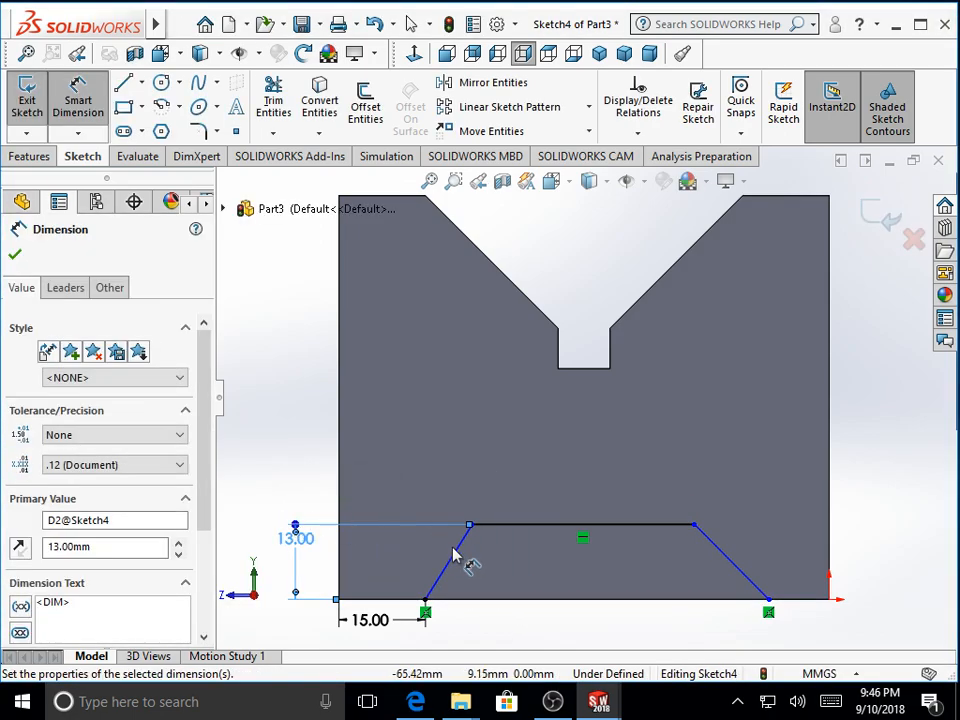
Step: Dimension the angle between the trapezoid's left slanted line and the face's bottom edge as 60°
left_click(455, 563)
left_click(492, 601)
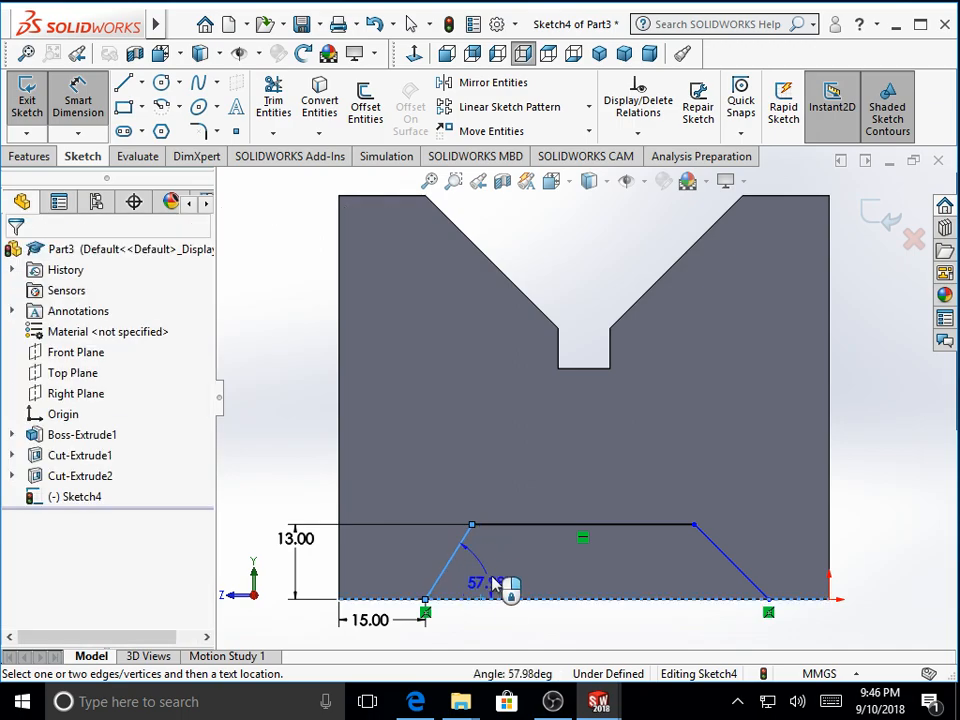
left_click(497, 570)
type("60")
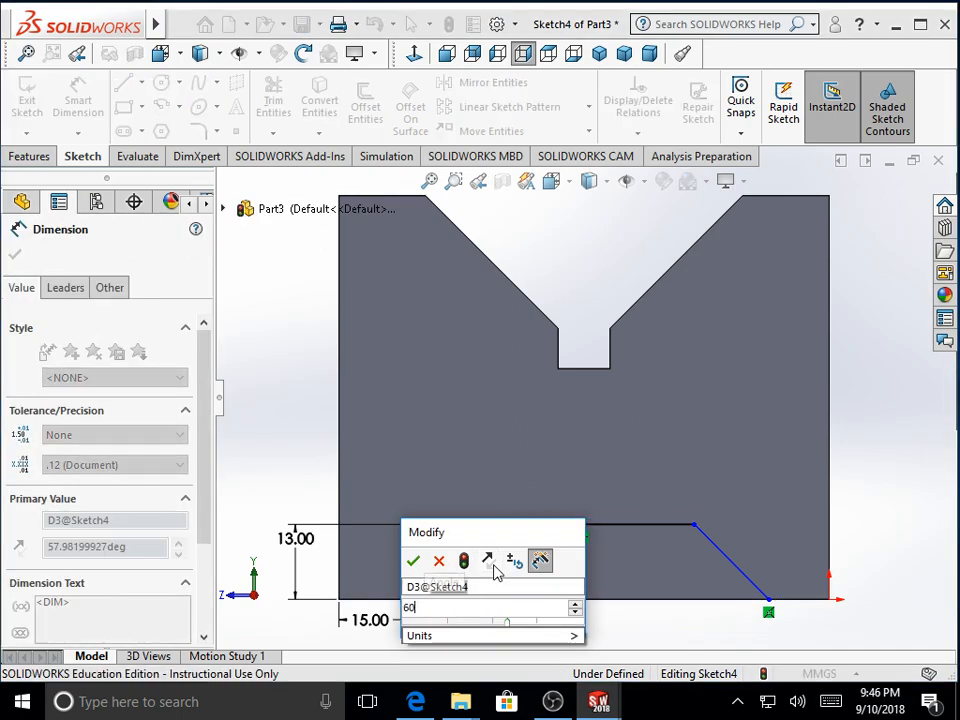
key("Return")
left_click(14, 254)
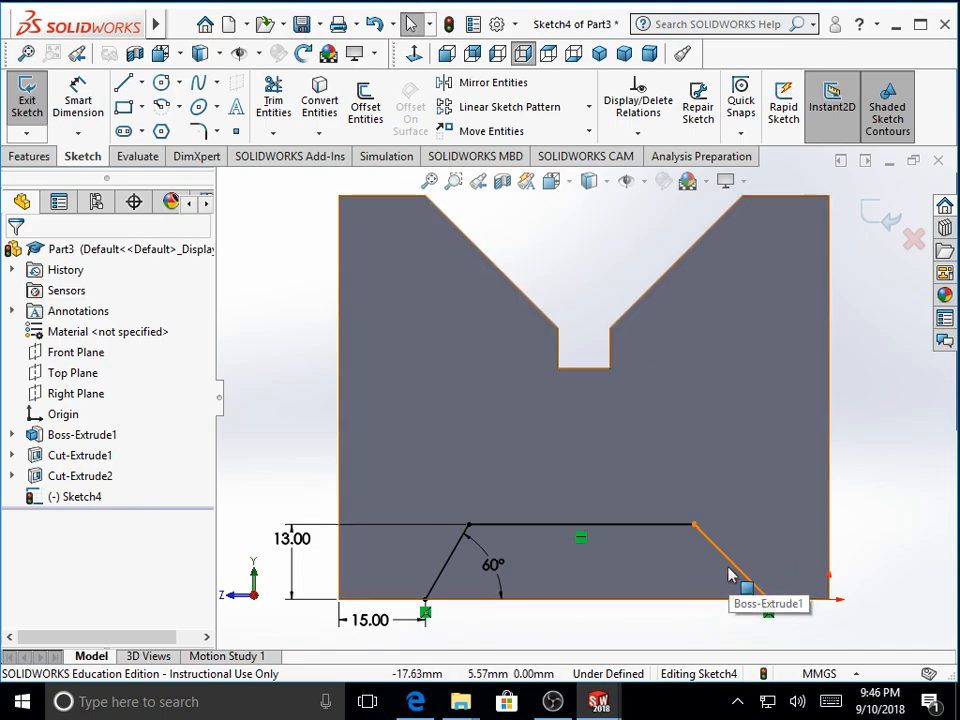
Step: Draw a vertical centerline about 57 mm long near the middle of the face, from inside the Y cut to below the bottom edge
left_click(143, 83)
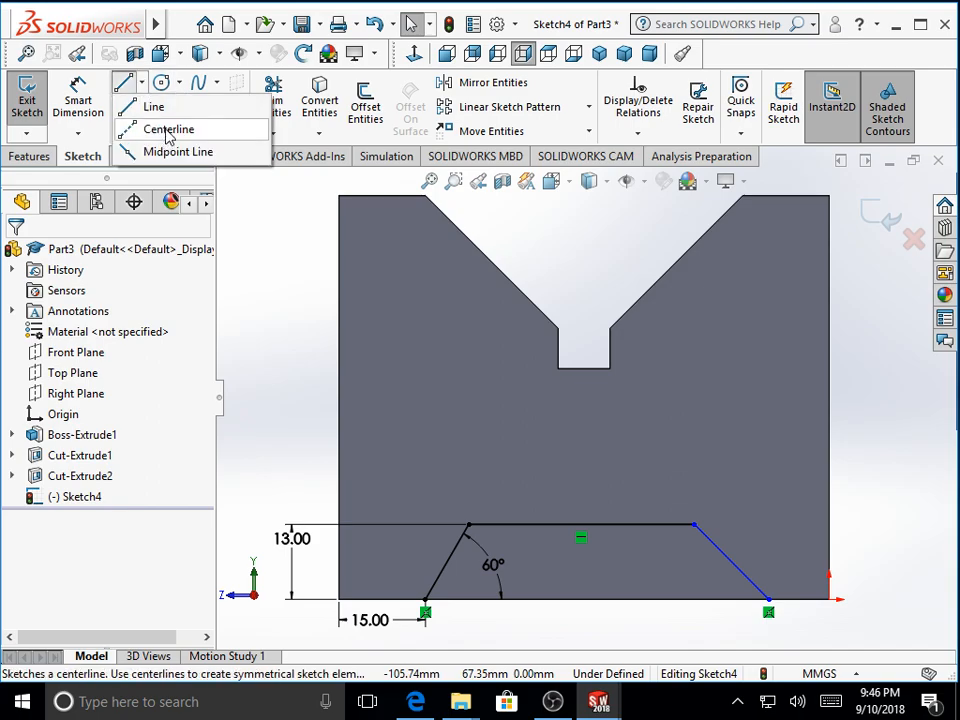
left_click(168, 130)
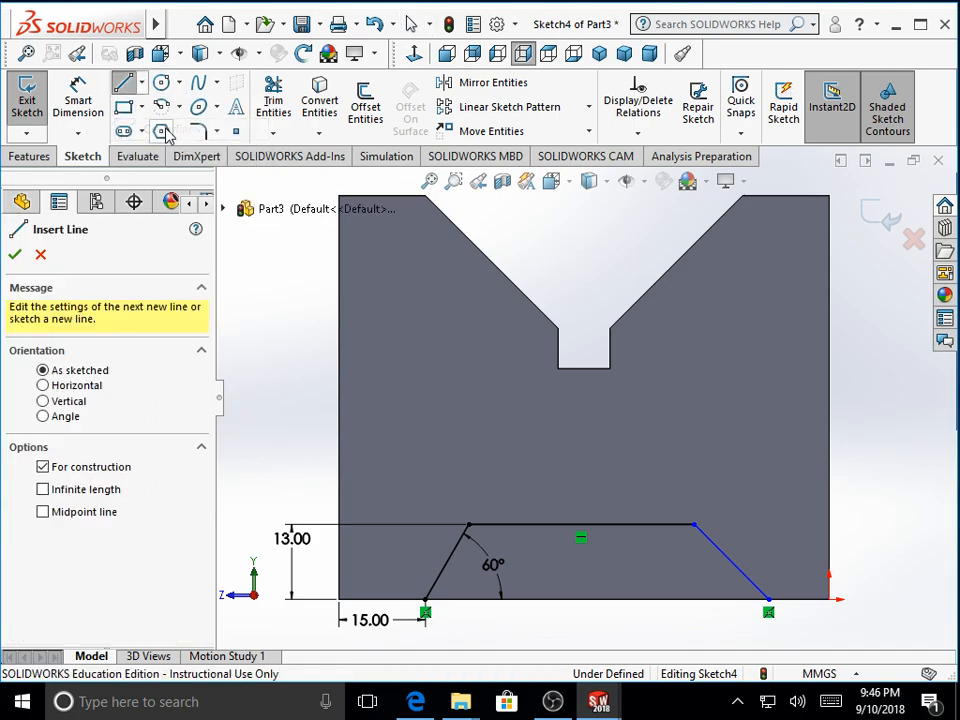
left_click(586, 293)
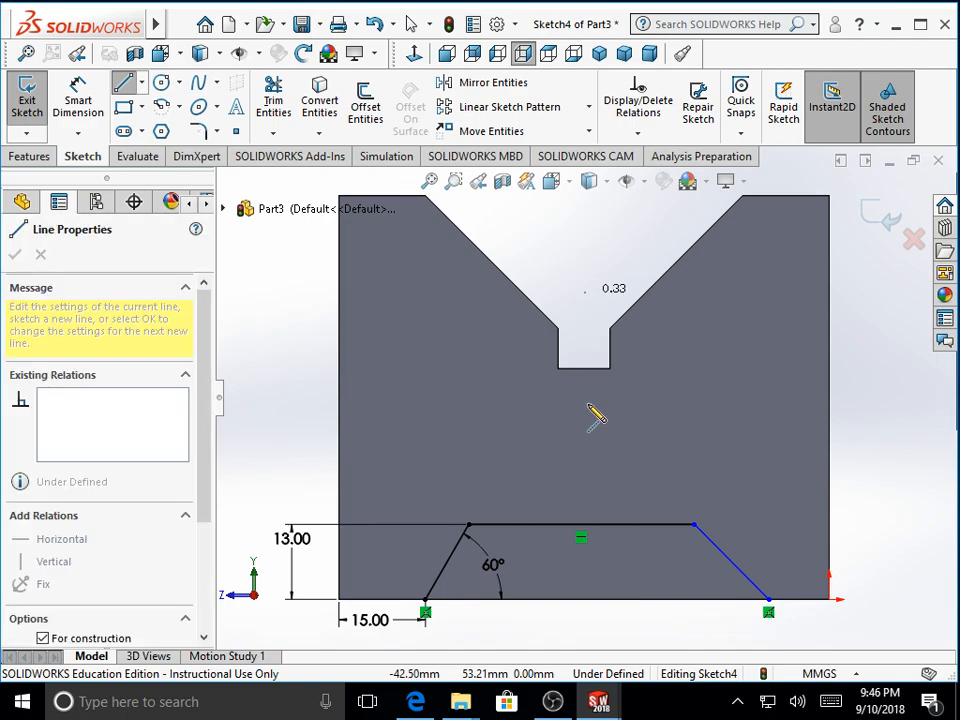
left_click(586, 620)
right_click(886, 458)
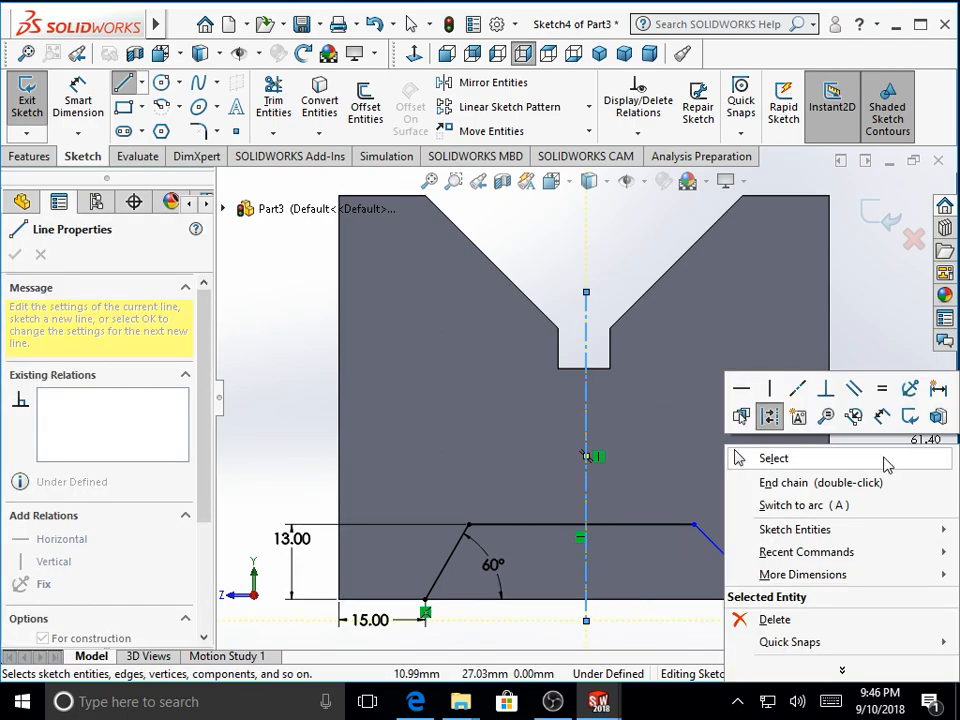
left_click(886, 460)
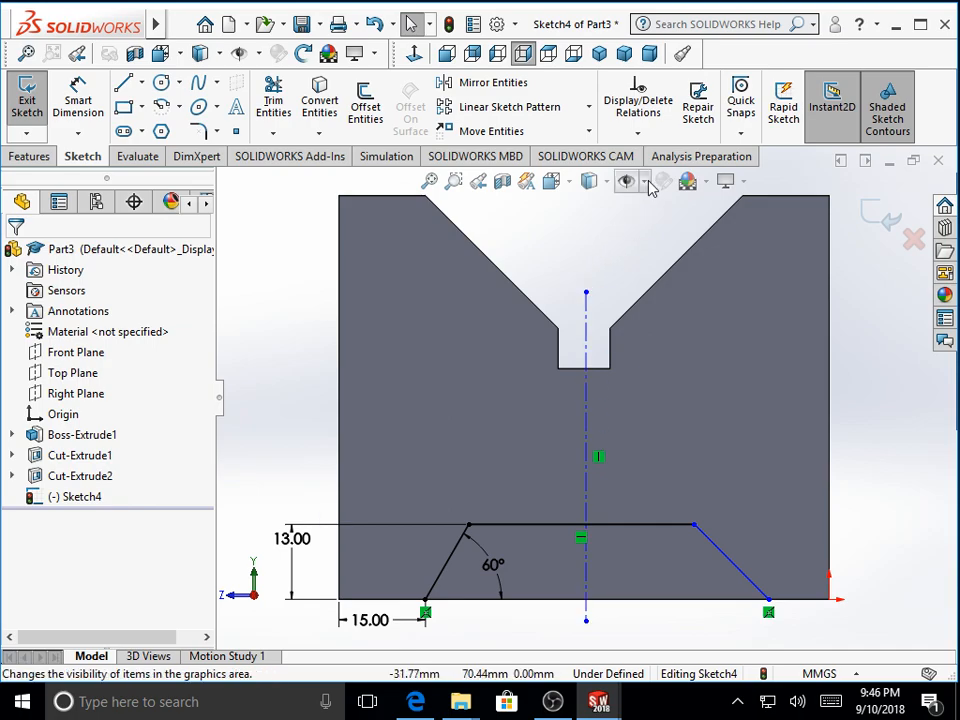
Step: Add a Symmetric relation between the face's two outer vertical edges and the new centerline
left_click(637, 133)
left_click(640, 180)
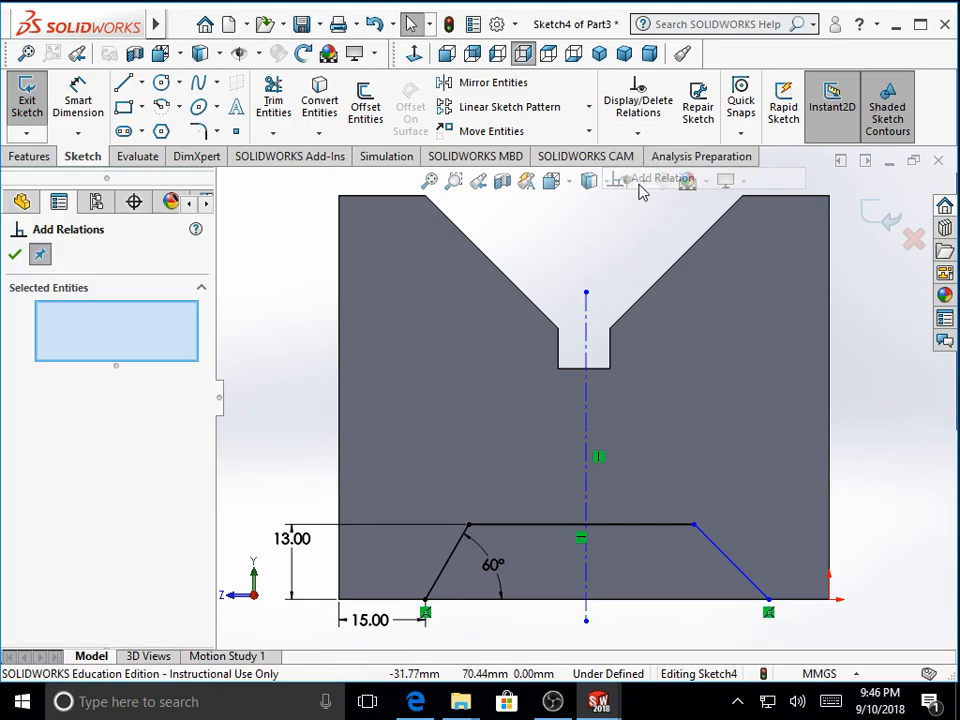
left_click(588, 322)
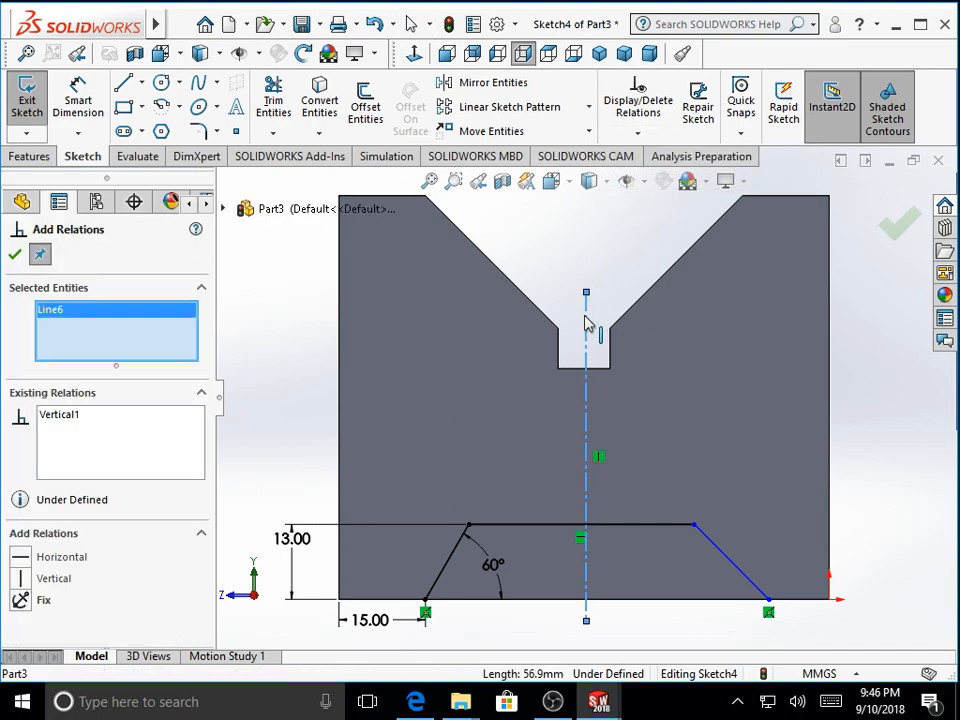
left_click(831, 424)
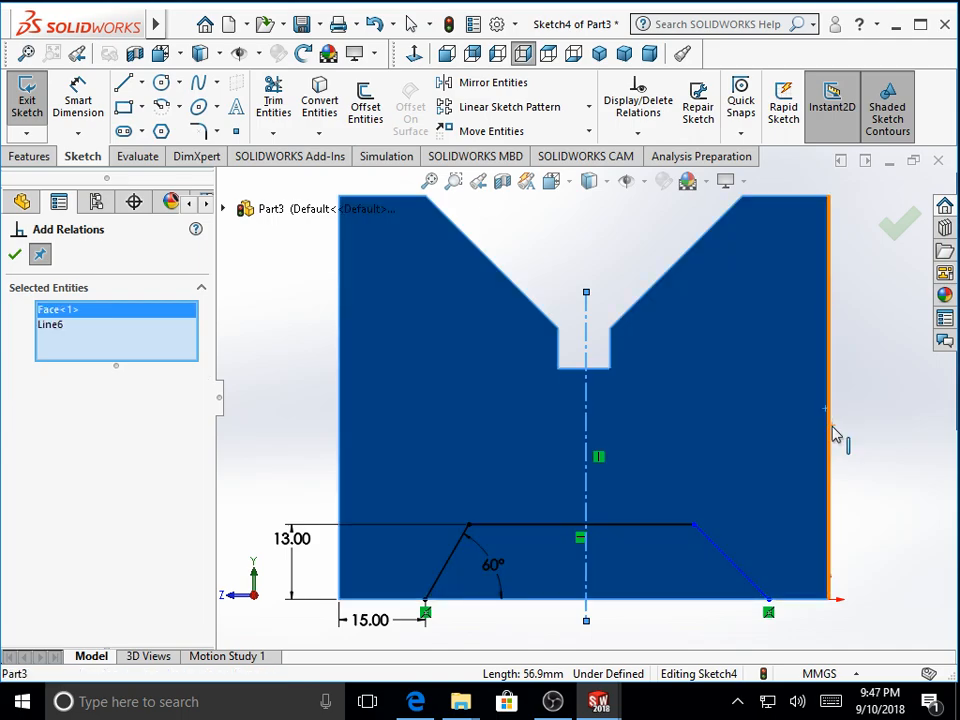
right_click(87, 312)
left_click(115, 350)
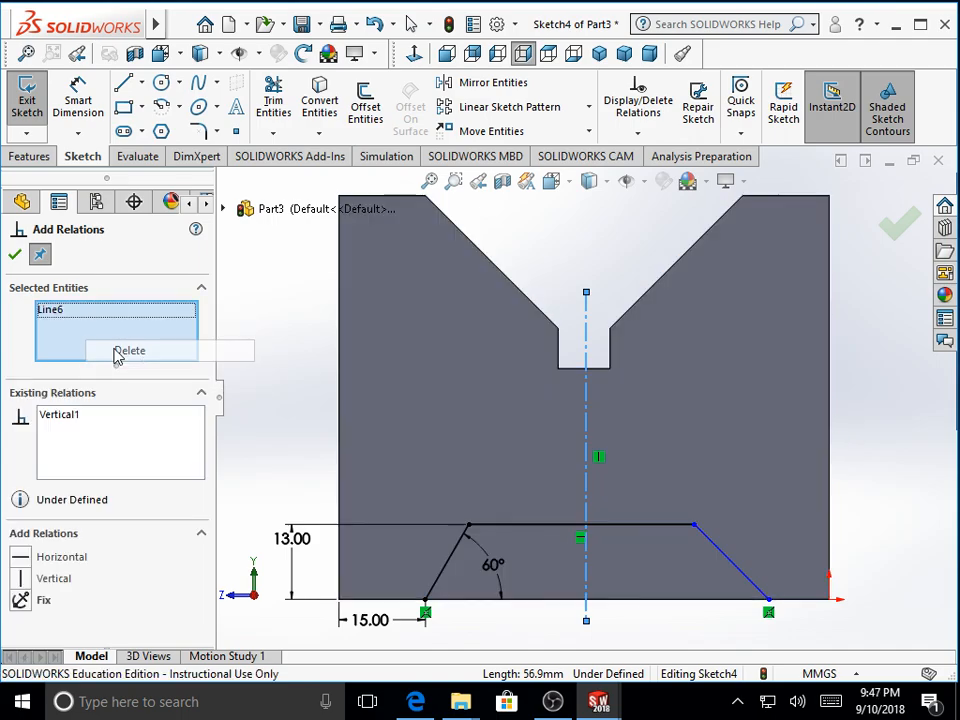
left_click(830, 505)
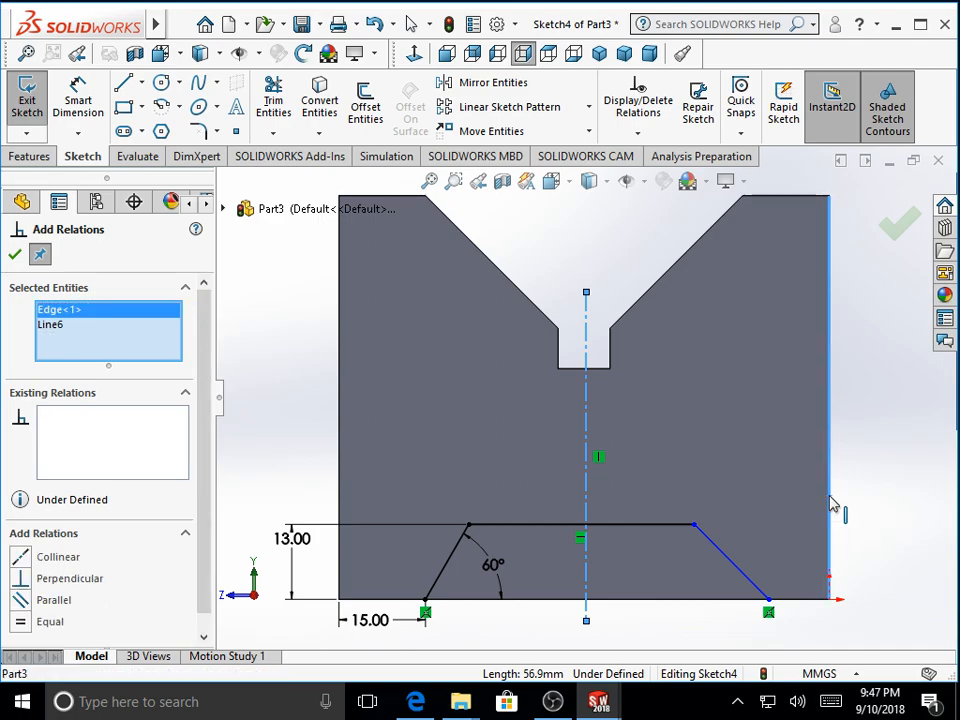
left_click(340, 445)
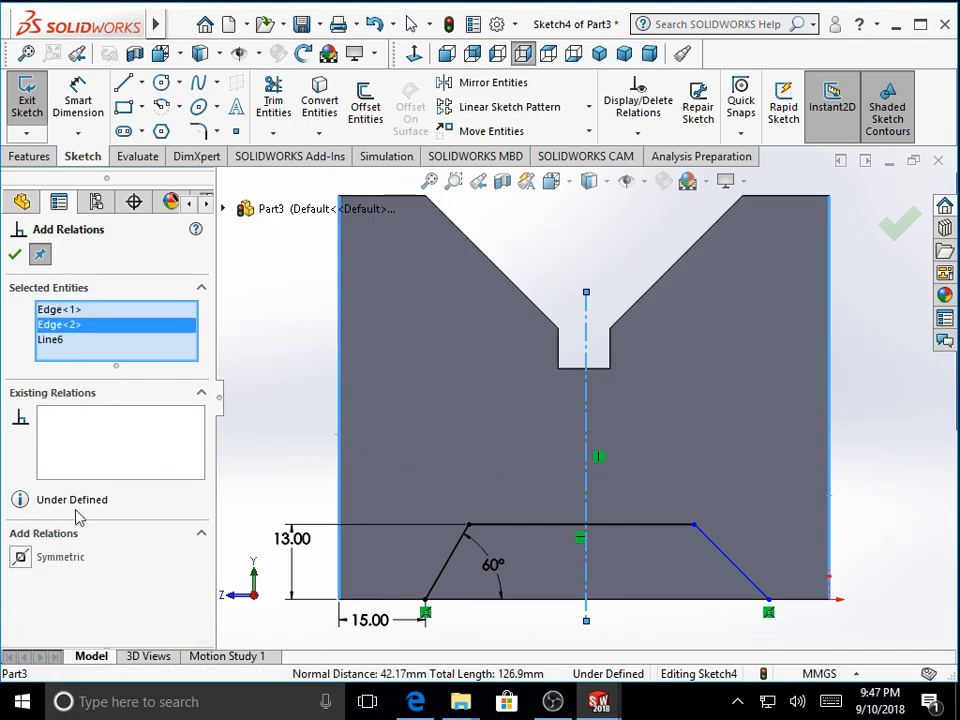
left_click(25, 561)
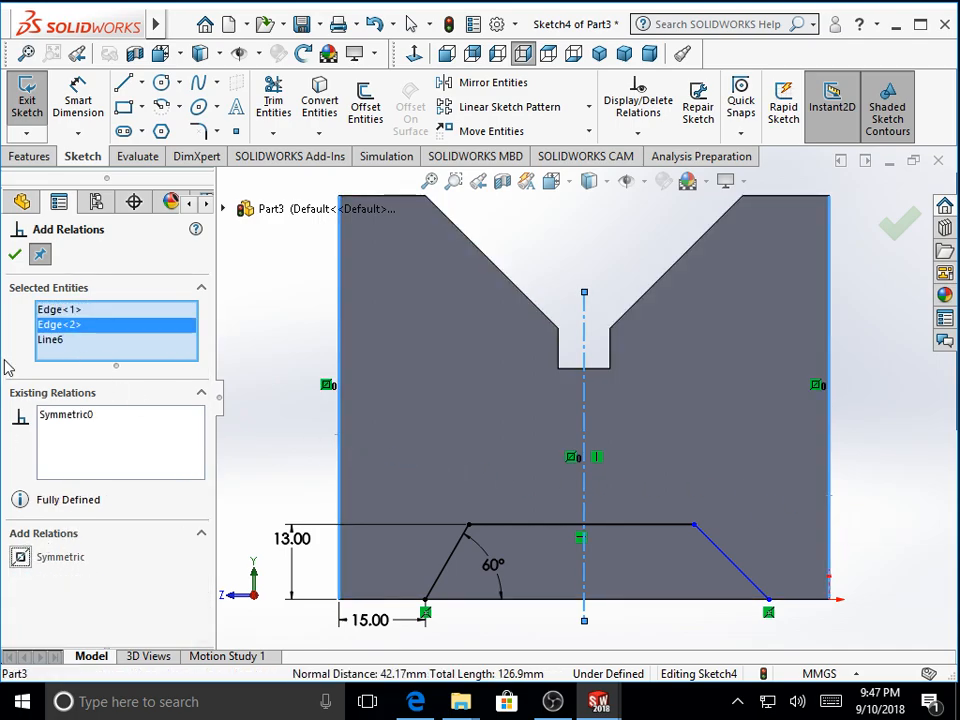
left_click(15, 254)
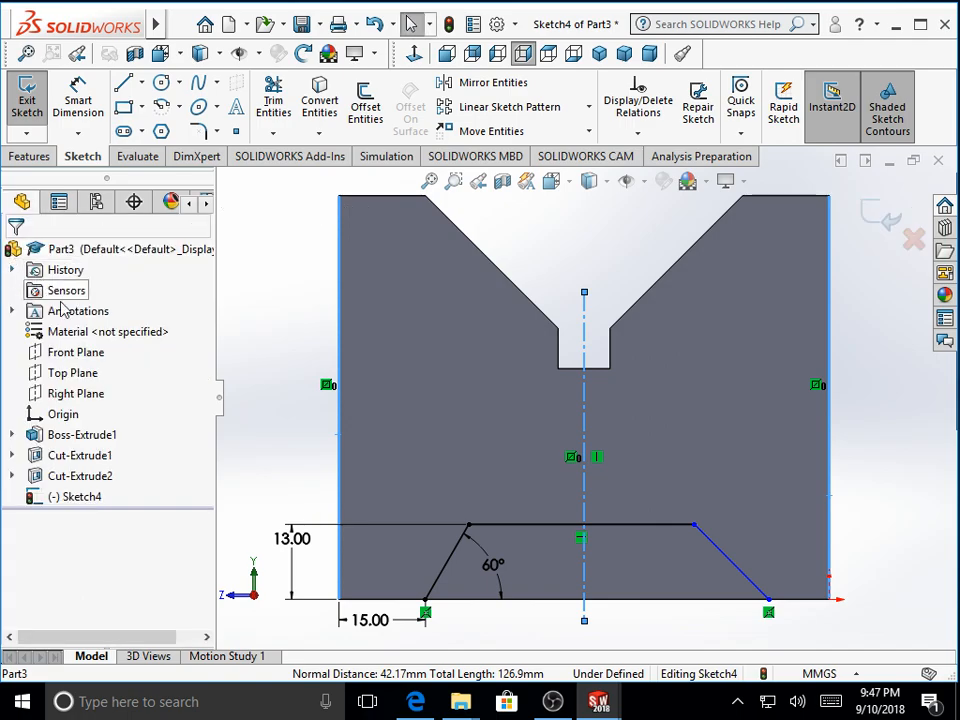
left_click(316, 378)
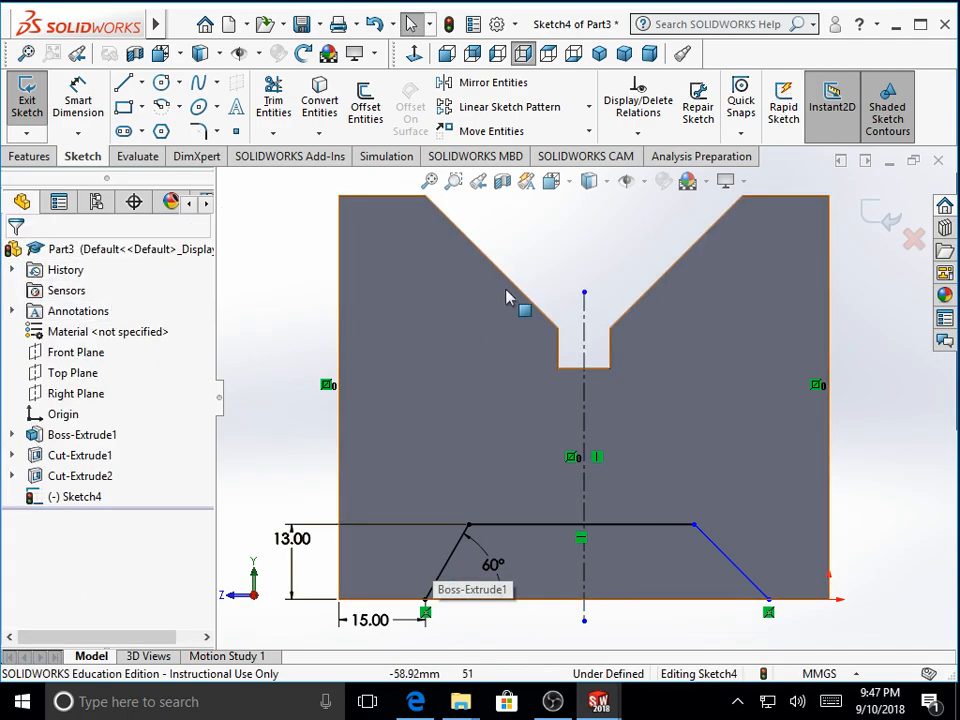
Step: Add a Symmetric relation between the trapezoid's two slanted lines and the vertical centerline
left_click(638, 133)
left_click(660, 178)
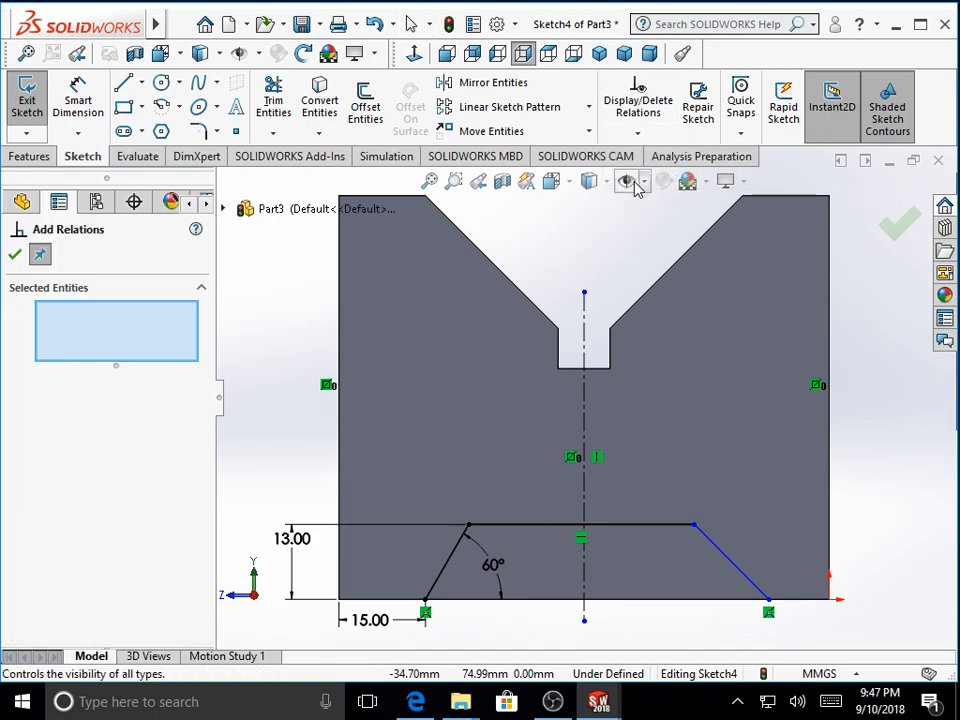
left_click(449, 567)
left_click(712, 548)
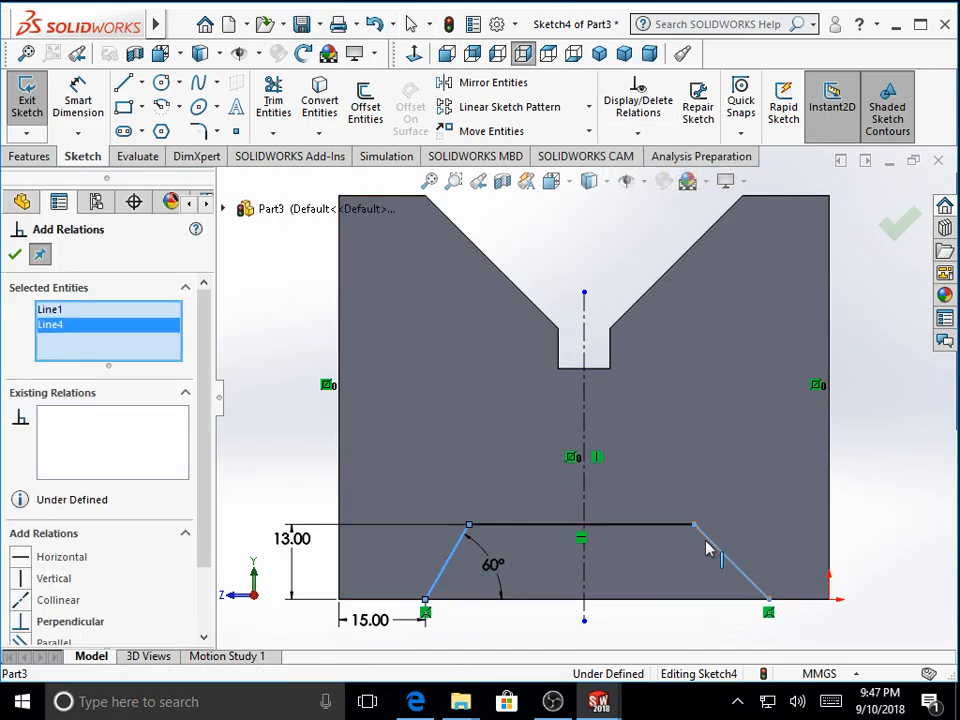
left_click(584, 567)
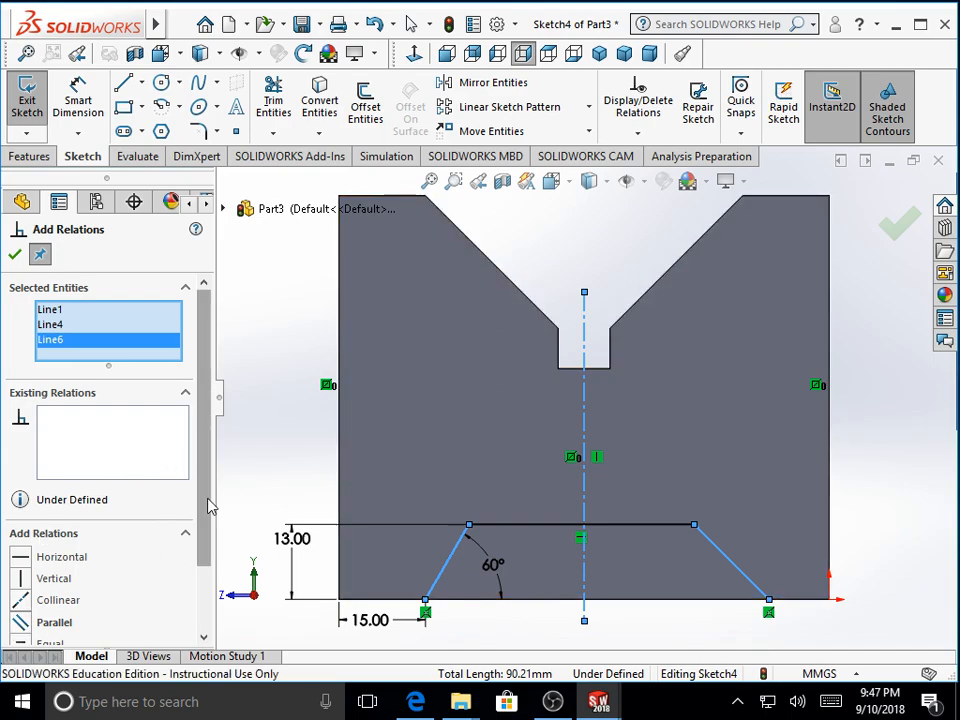
scroll(207, 507, "down", 3)
left_click(20, 581)
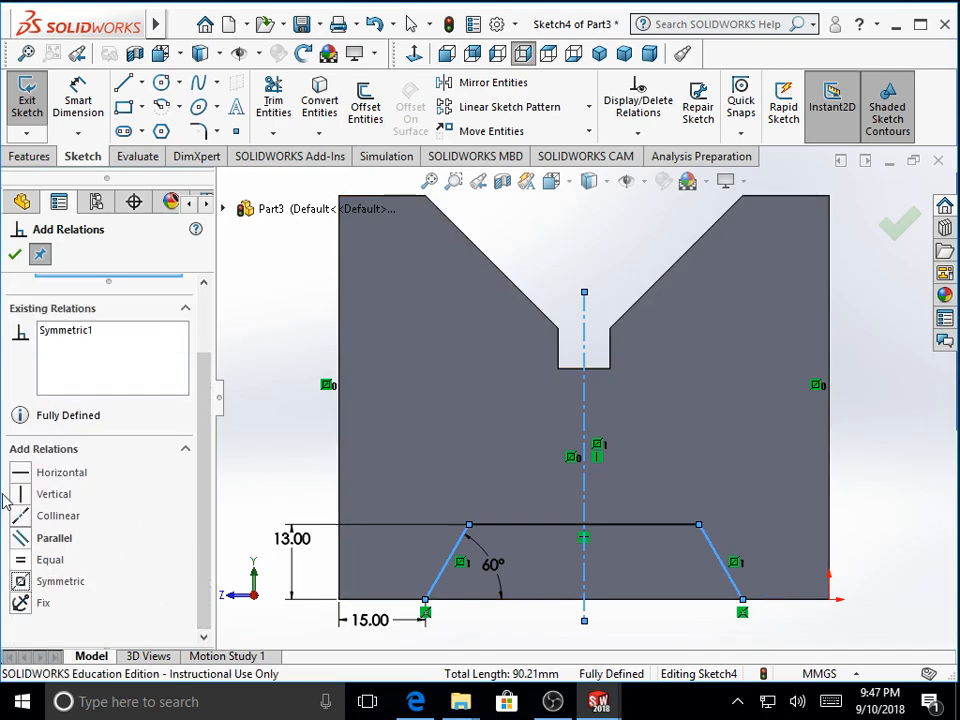
left_click(16, 256)
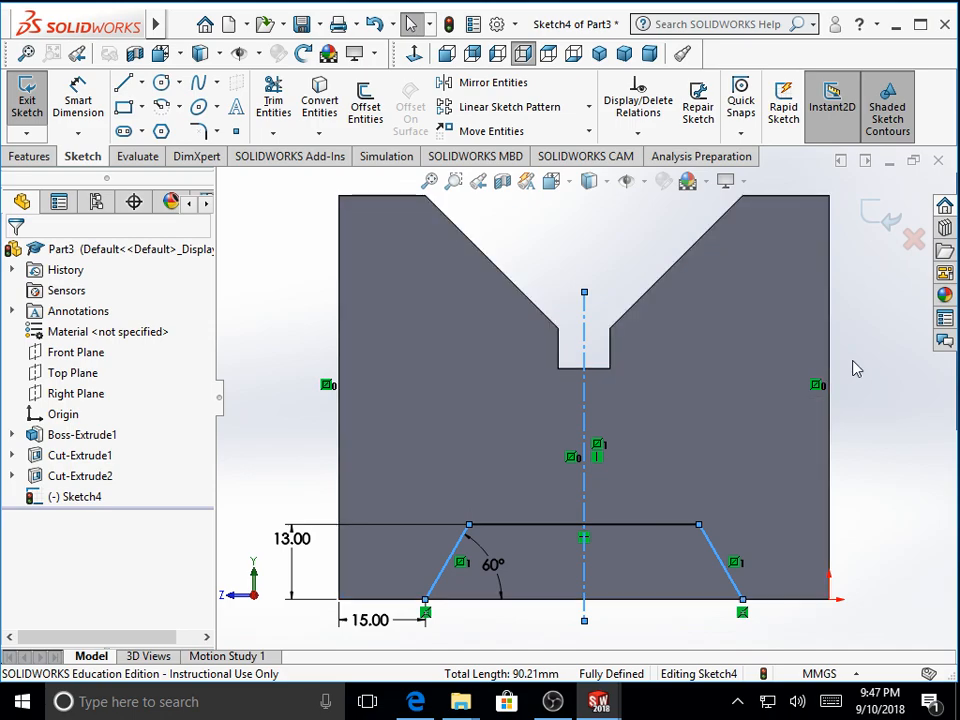
key("Escape")
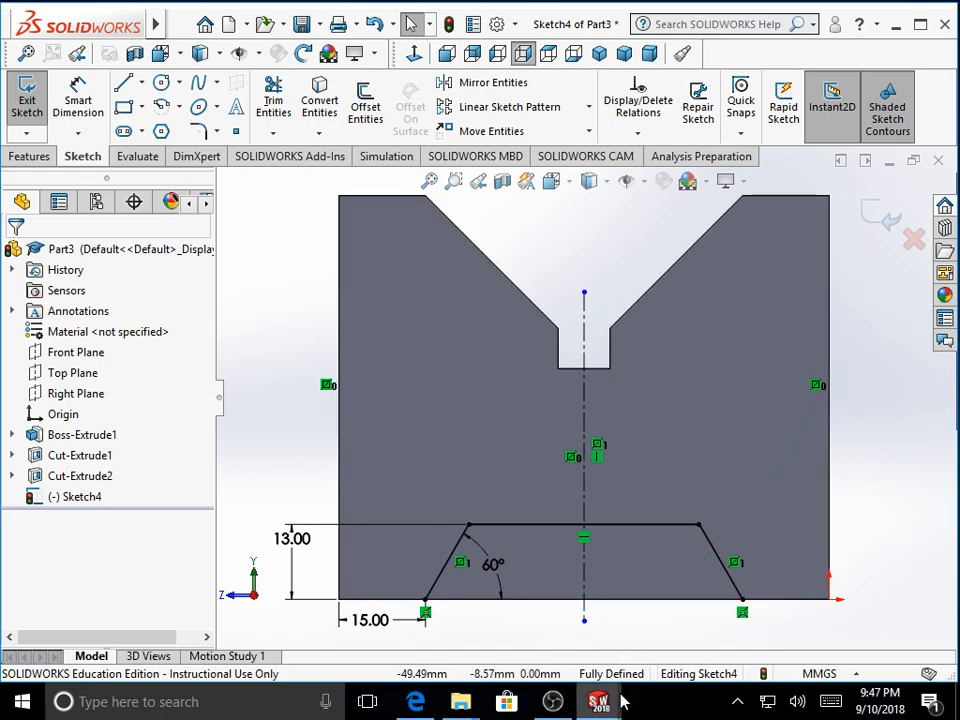
Step: Set up an extruded cut from the trapezoid sketch with the end condition Through All in one direction only
left_click(560, 184)
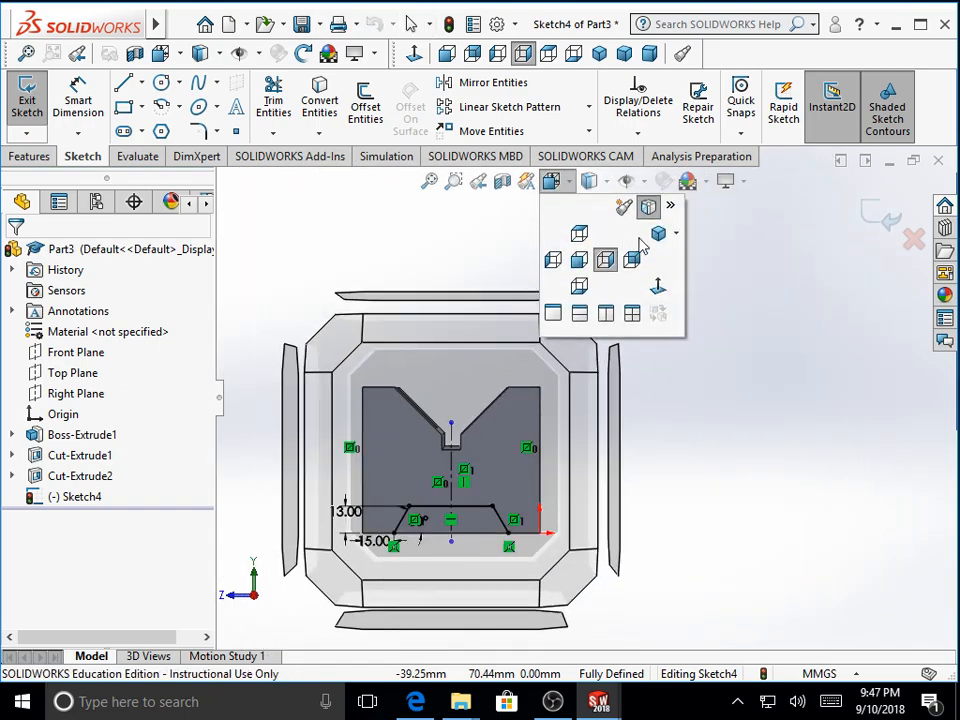
left_click(669, 243)
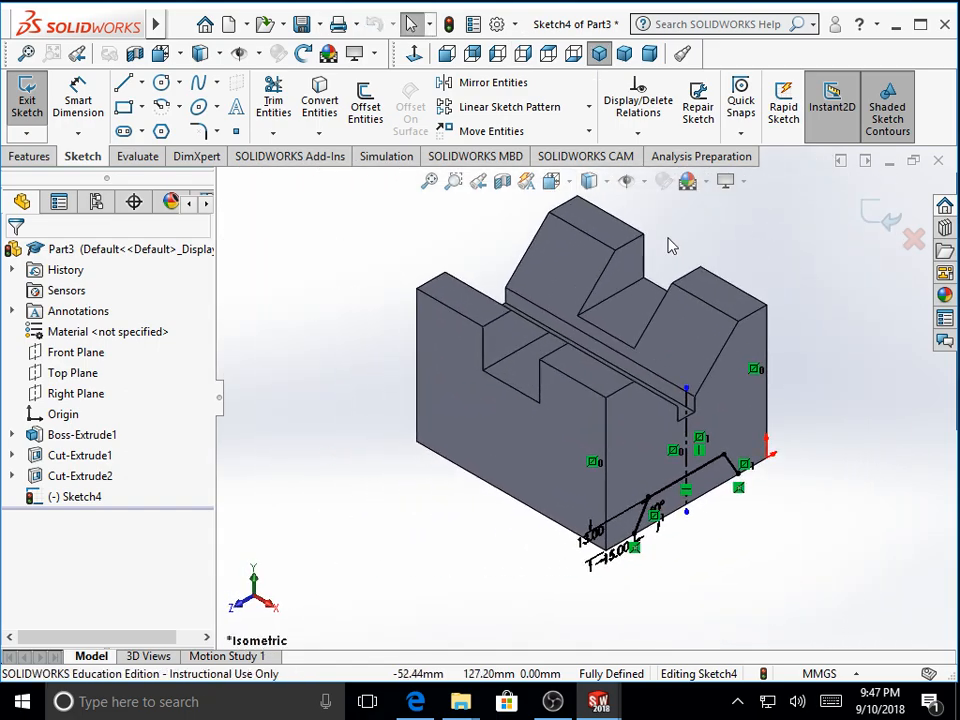
scroll(637, 213, "down", 1)
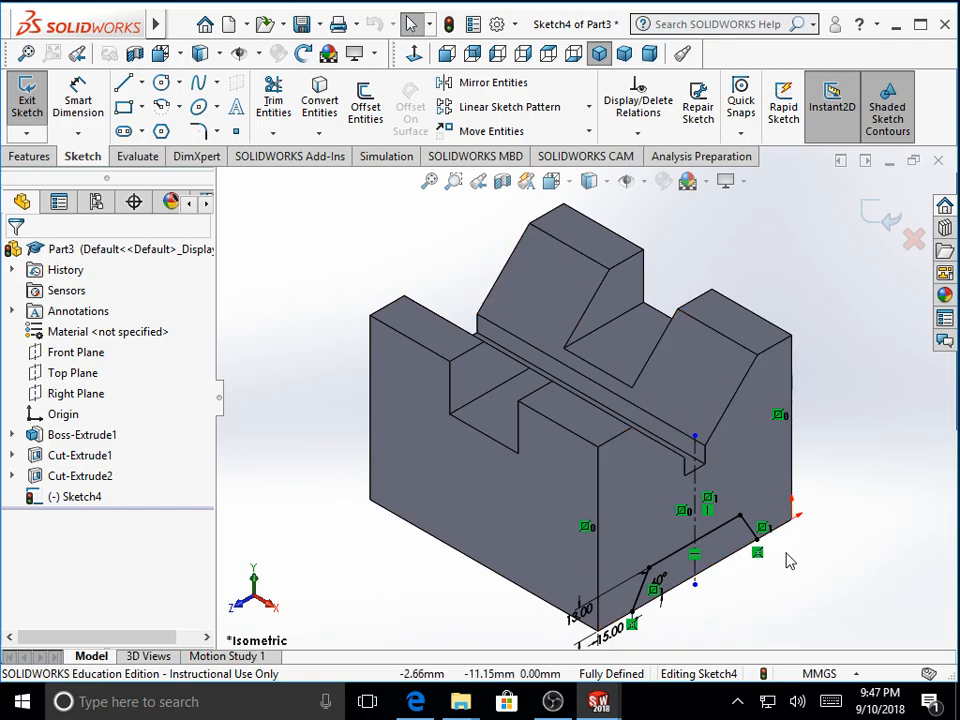
left_click(50, 163)
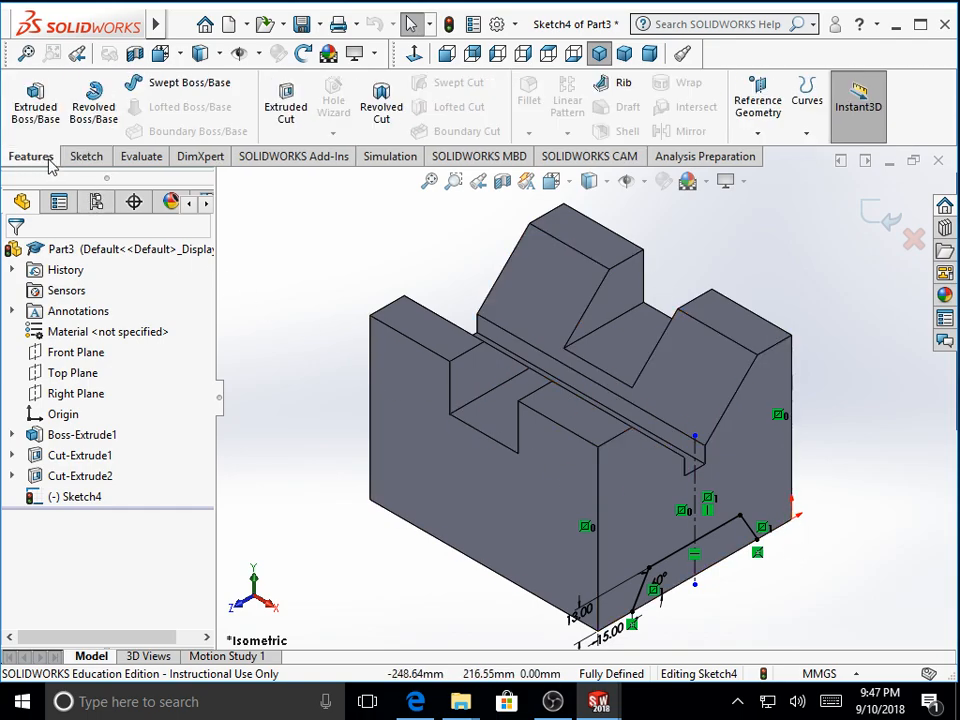
left_click(290, 110)
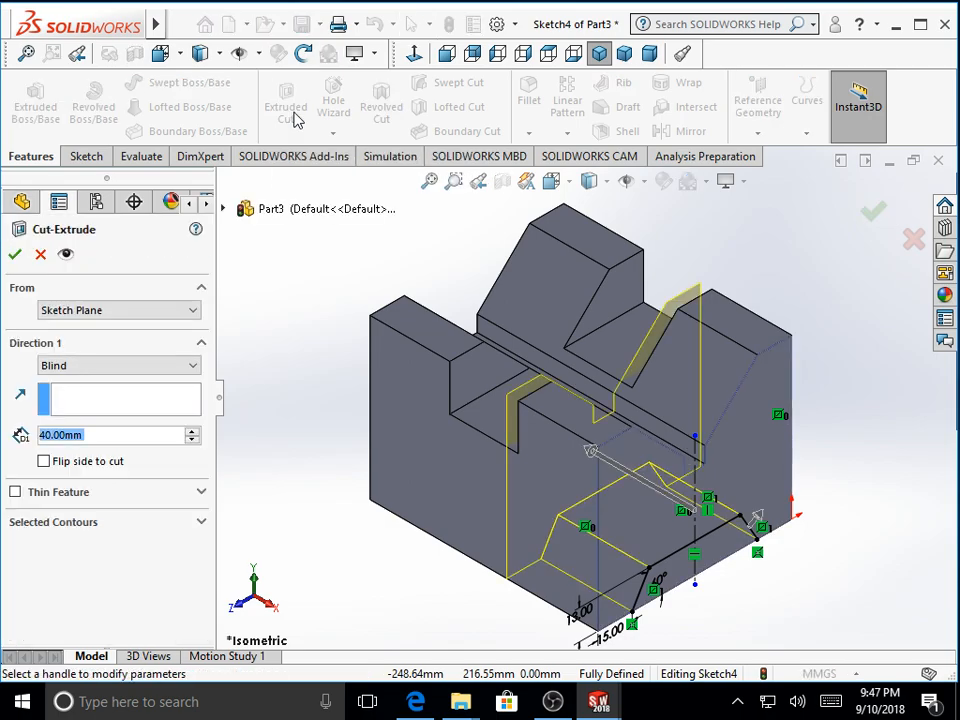
left_click(99, 436)
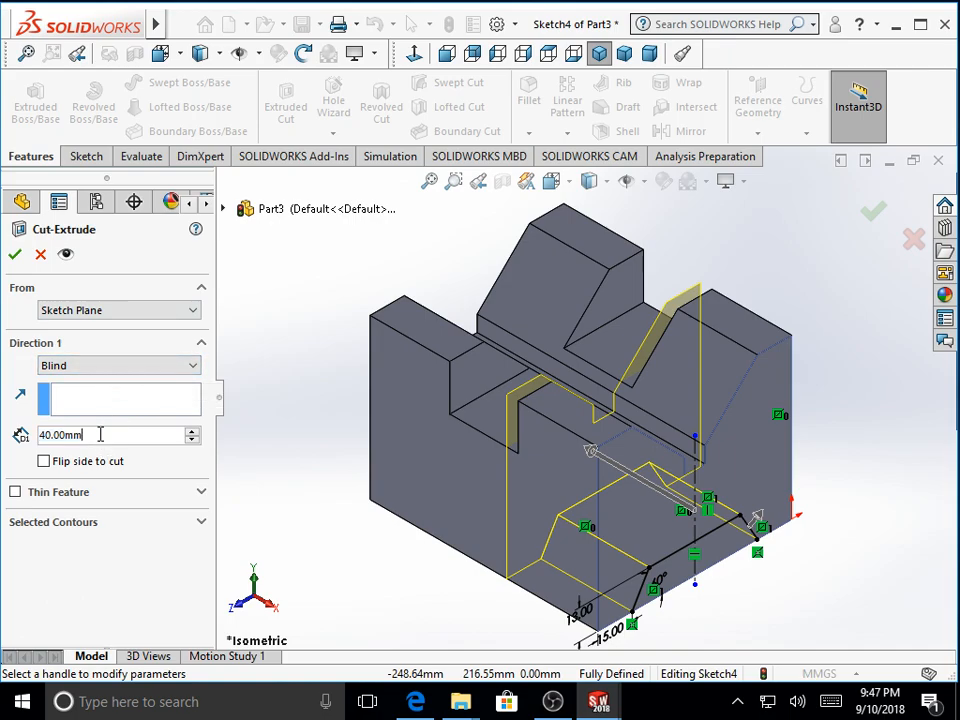
left_click(190, 430)
left_click(190, 430)
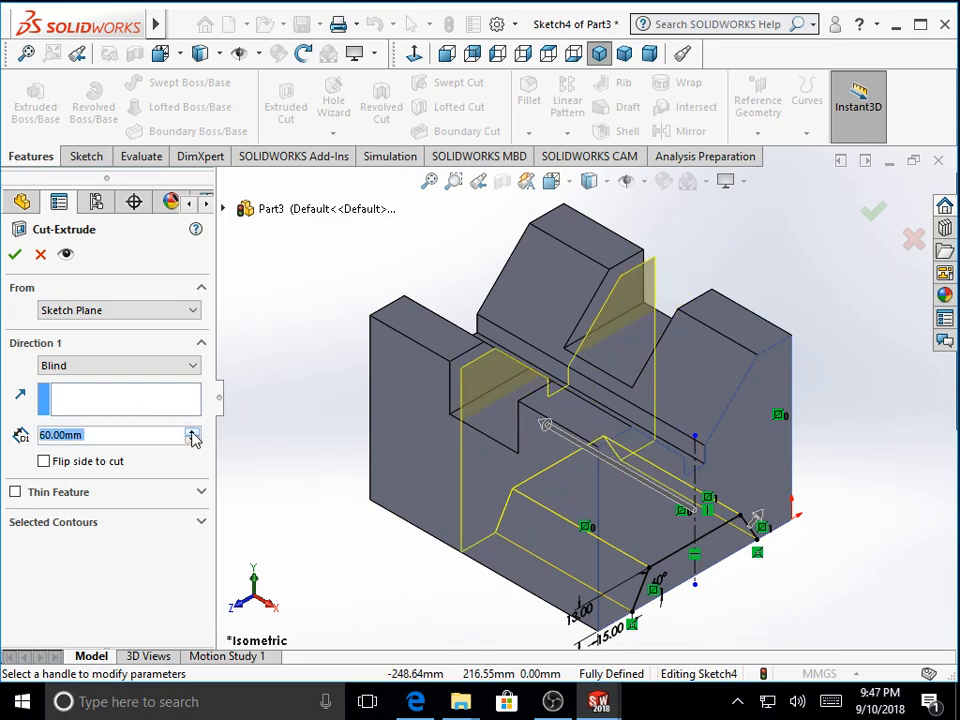
left_click(121, 370)
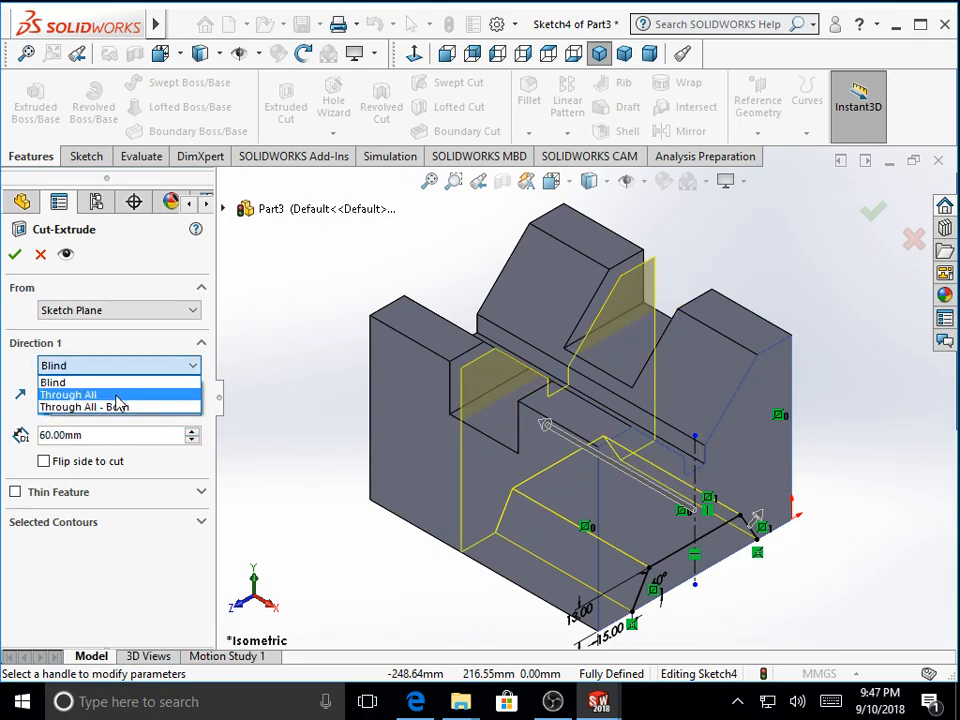
left_click(118, 405)
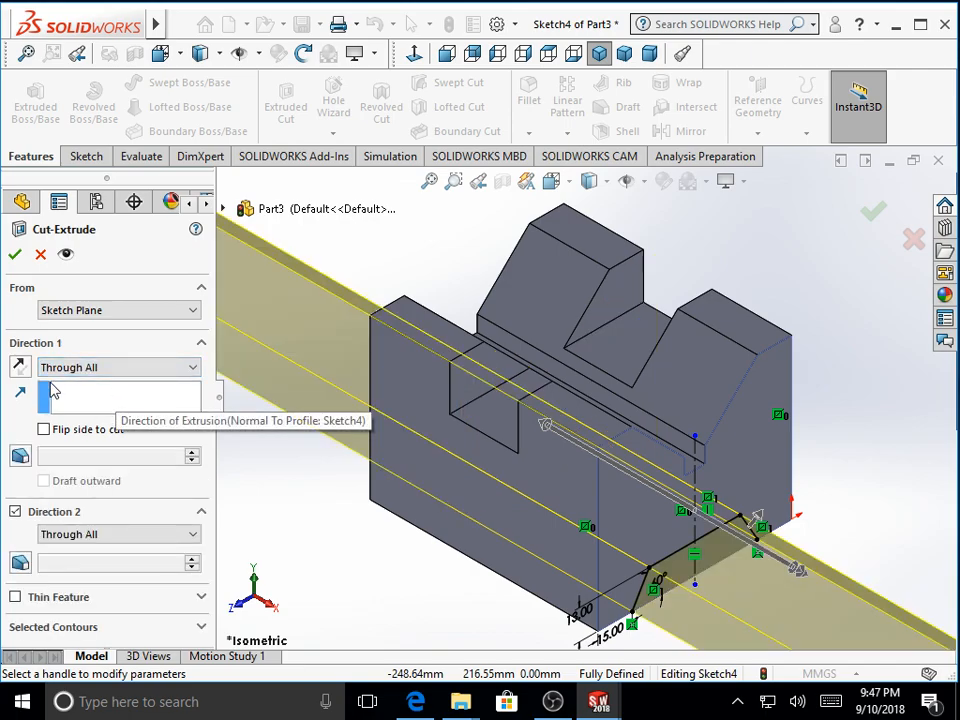
left_click(15, 512)
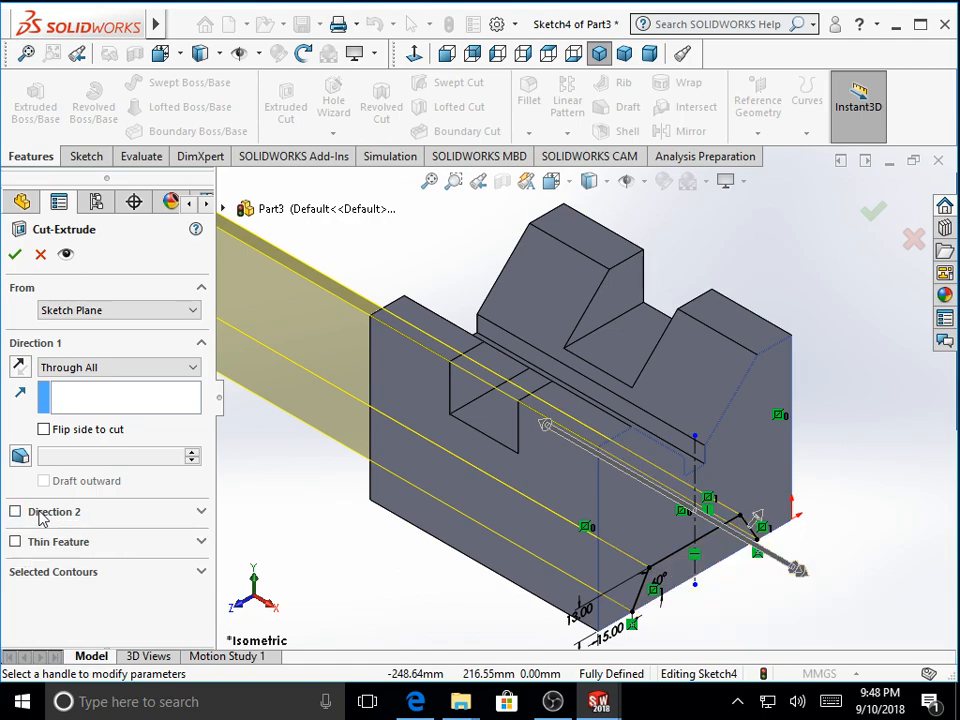
Step: Flip the side to cut so the material inside the trapezoid is removed, and complete the extruded cut
scroll(683, 538, "up", 1)
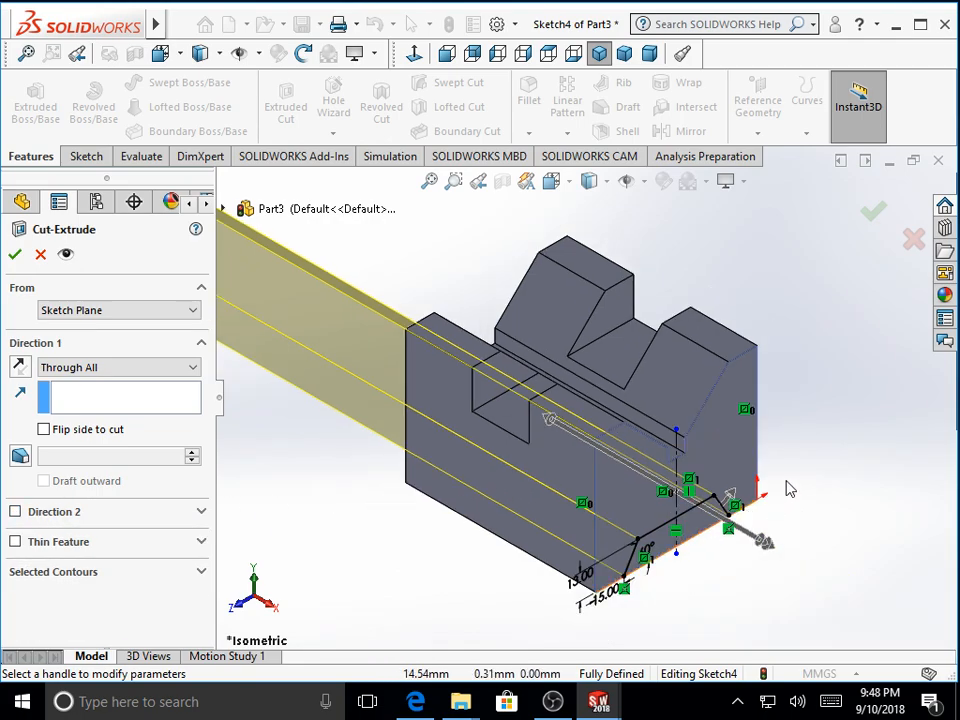
mouse_move(786, 486)
middle_mouse_down()
mouse_move(755, 492)
mouse_move(789, 459)
middle_mouse_up()
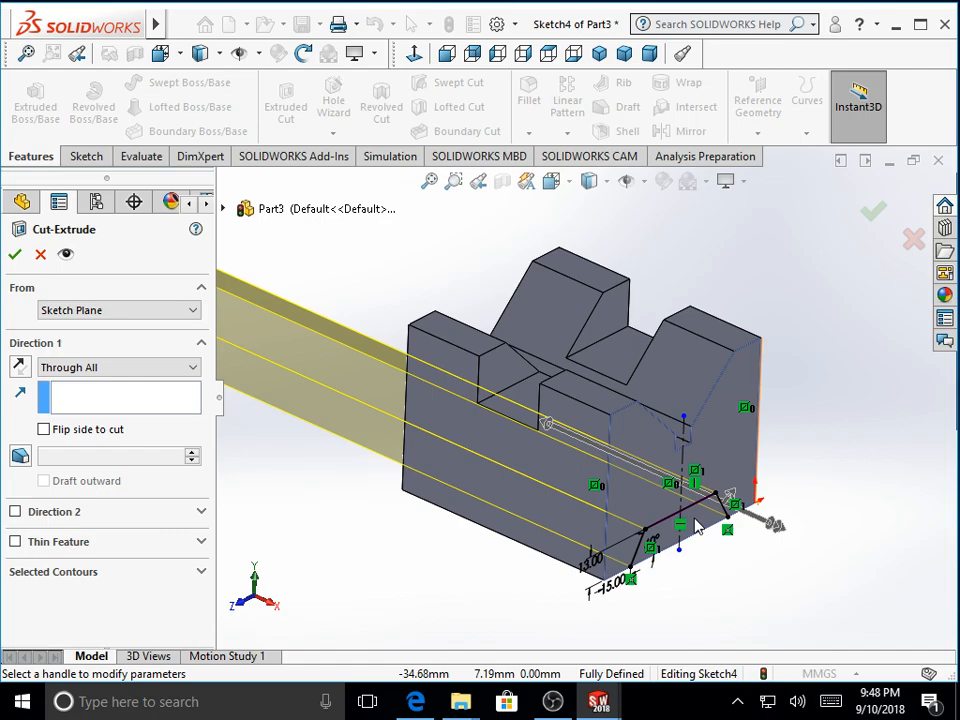
left_click(44, 430)
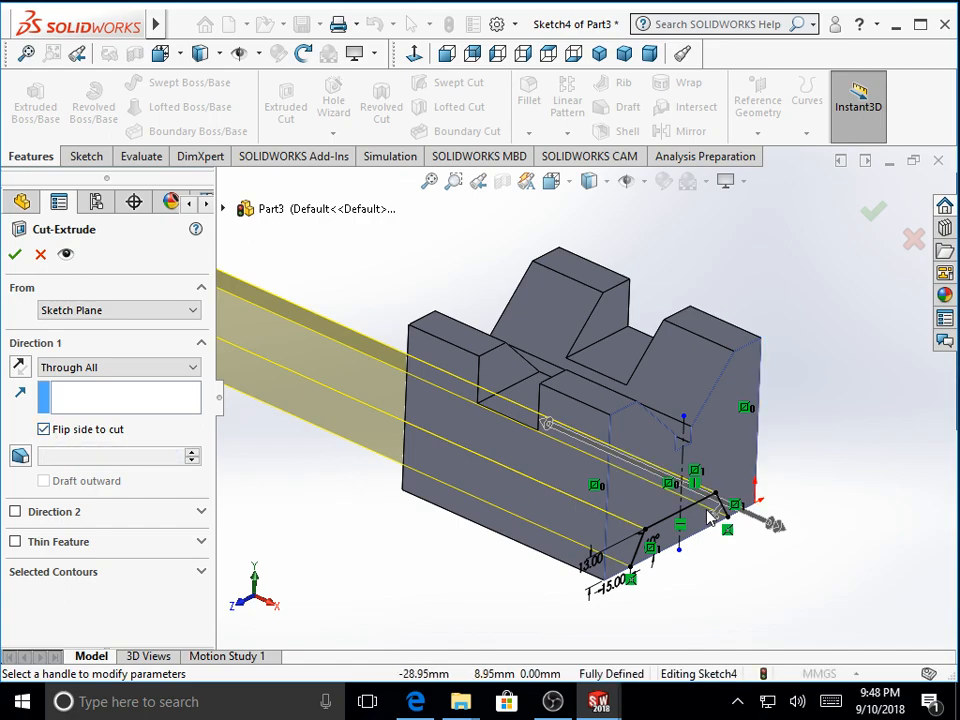
left_click(716, 513)
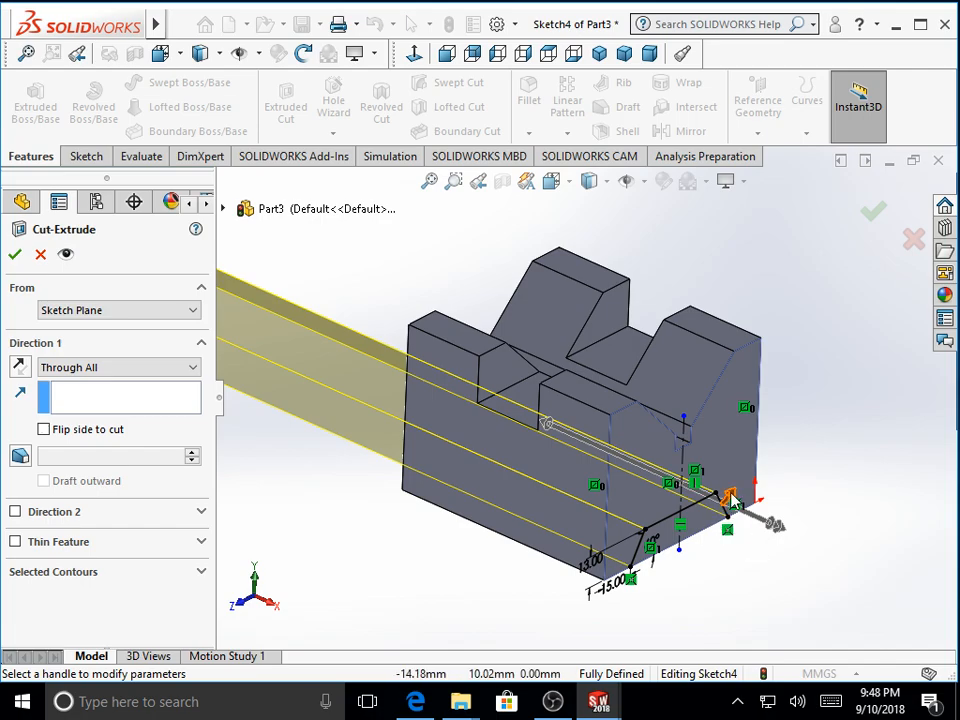
left_click(731, 500)
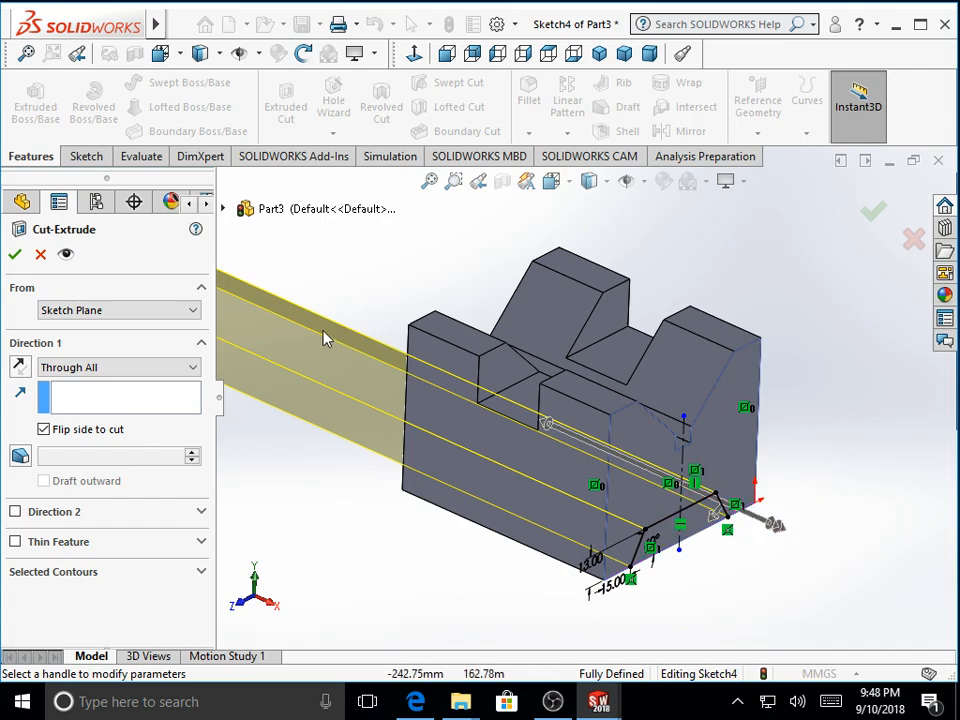
left_click(17, 255)
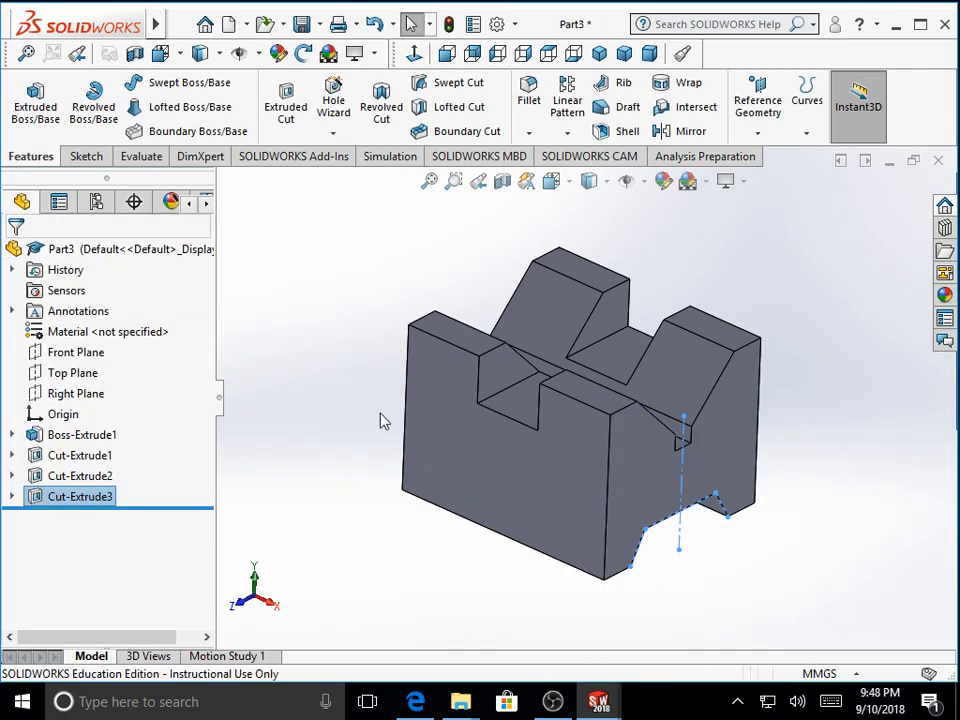
Step: Show the part in isometric view and rename the Boss-Extrude1 feature as Block
left_click(553, 182)
left_click(659, 236)
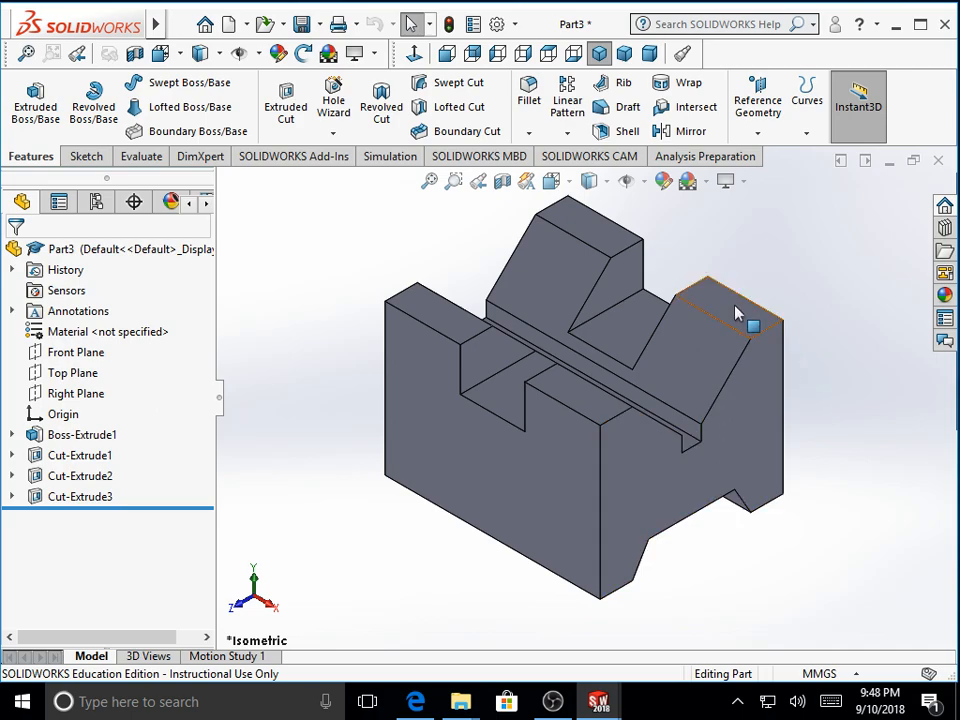
left_click(80, 437)
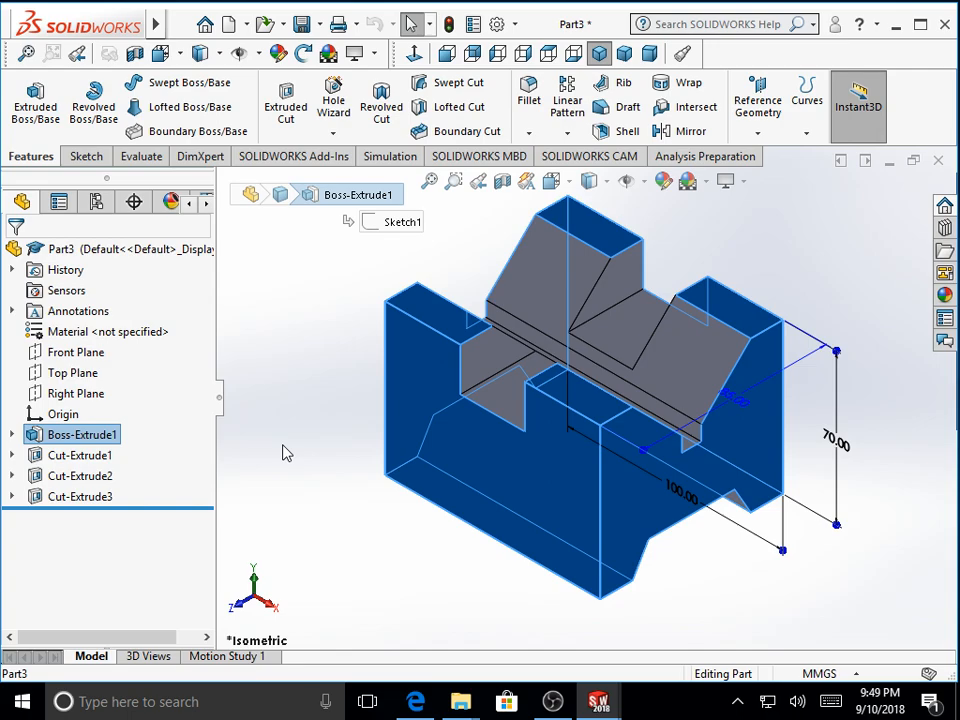
key("F2")
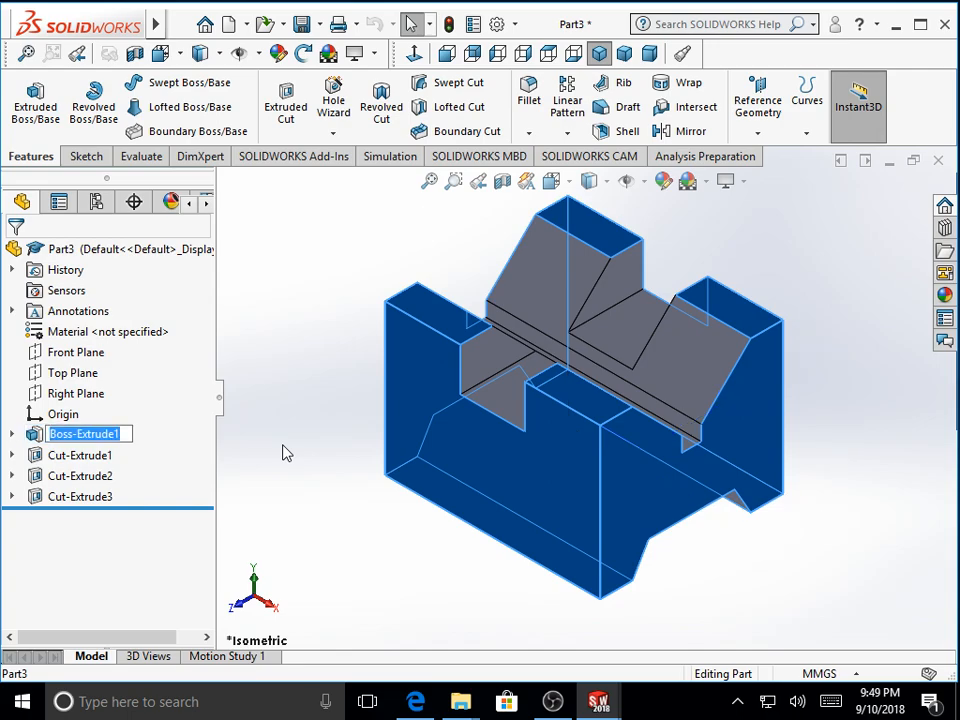
type("Block")
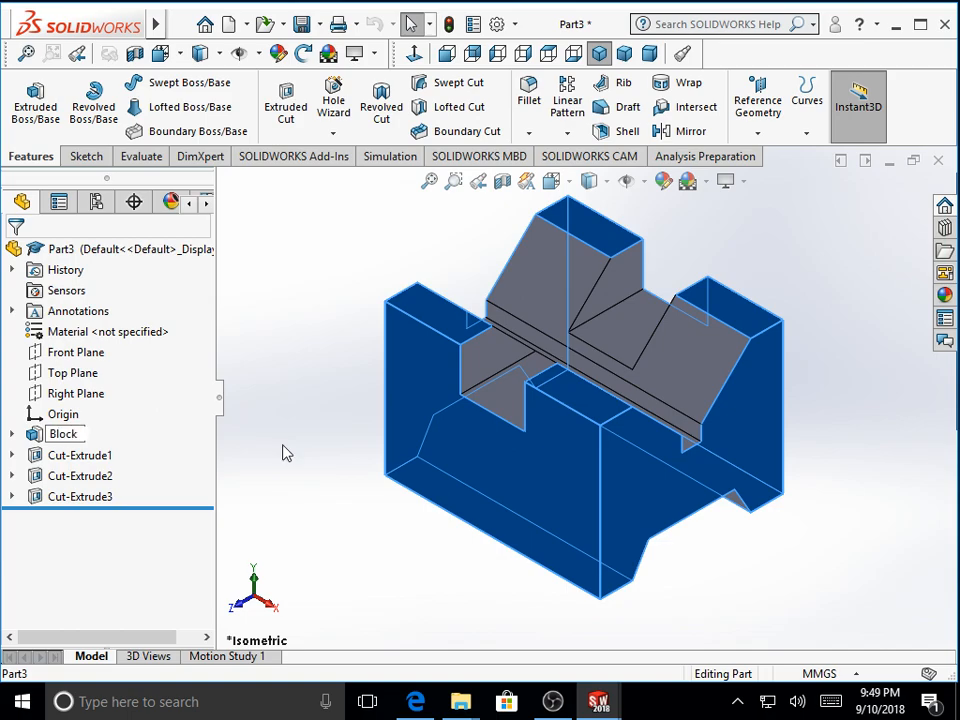
Step: Rename the Cut-Extrude1 feature with a name beginning with "Rectangular"
left_click(84, 458)
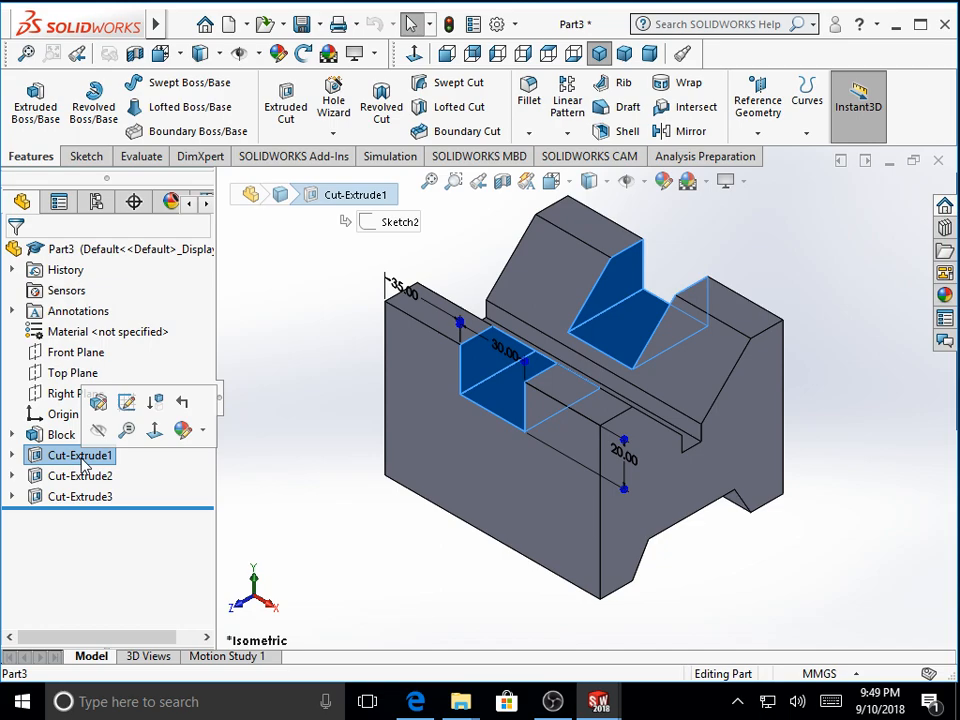
left_click(84, 458)
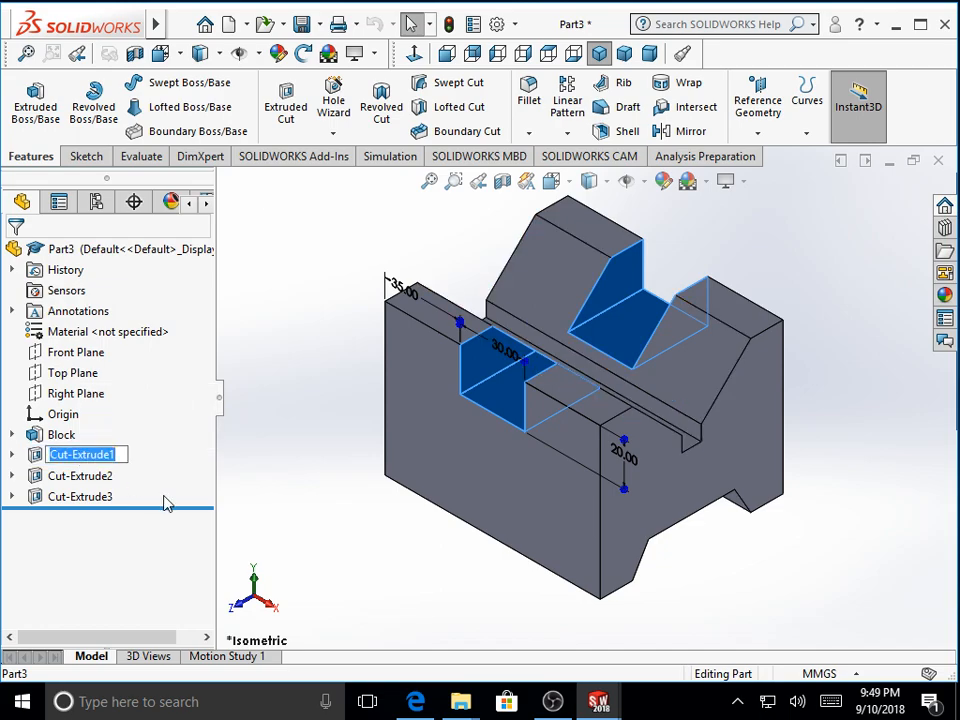
type("Re")
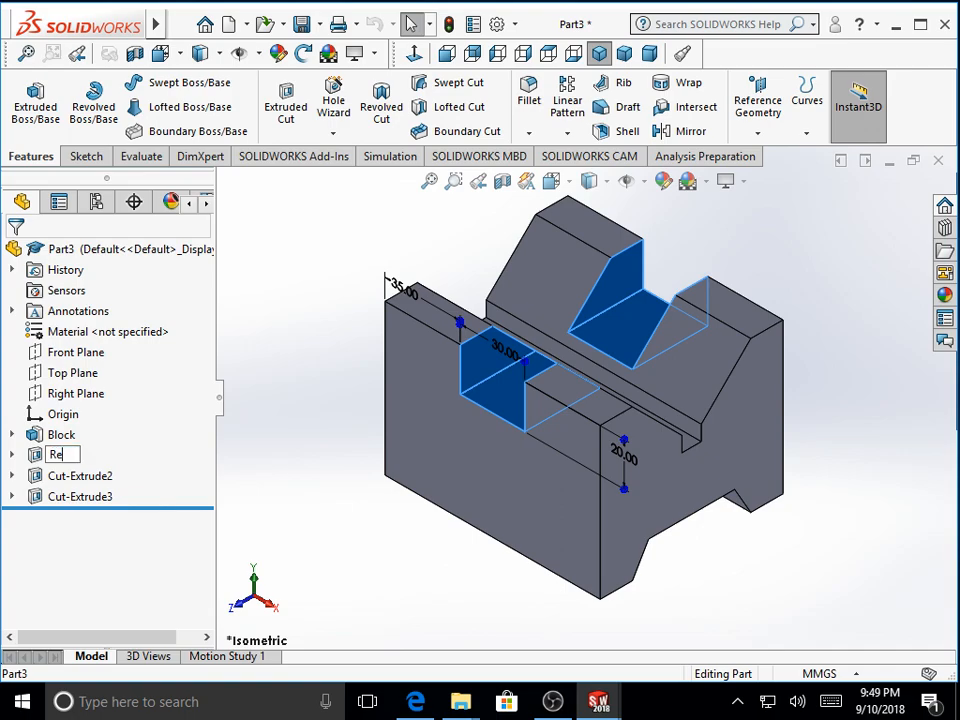
type("ctangular")
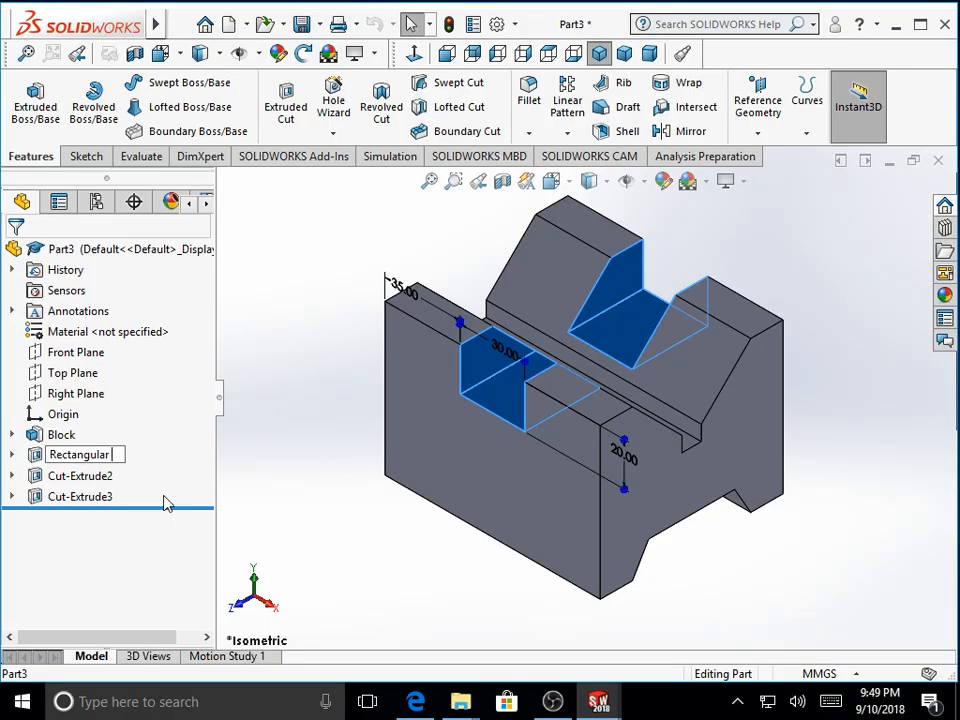